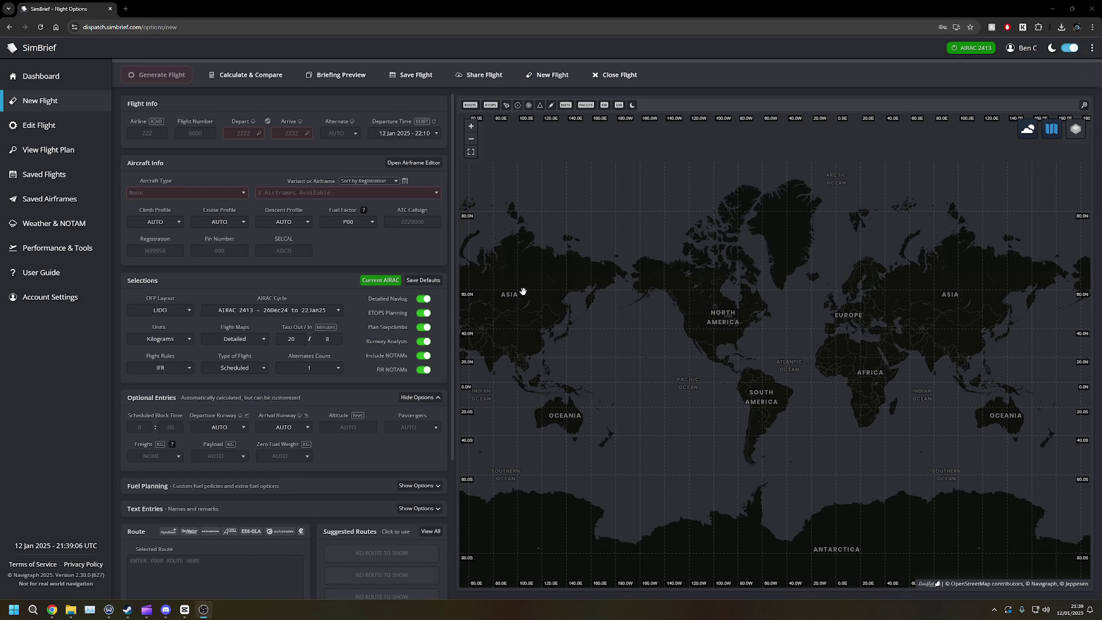
{"action": "scroll", "coordinate": [409, 300], "scroll_direction": "down", "scroll_amount": 2}
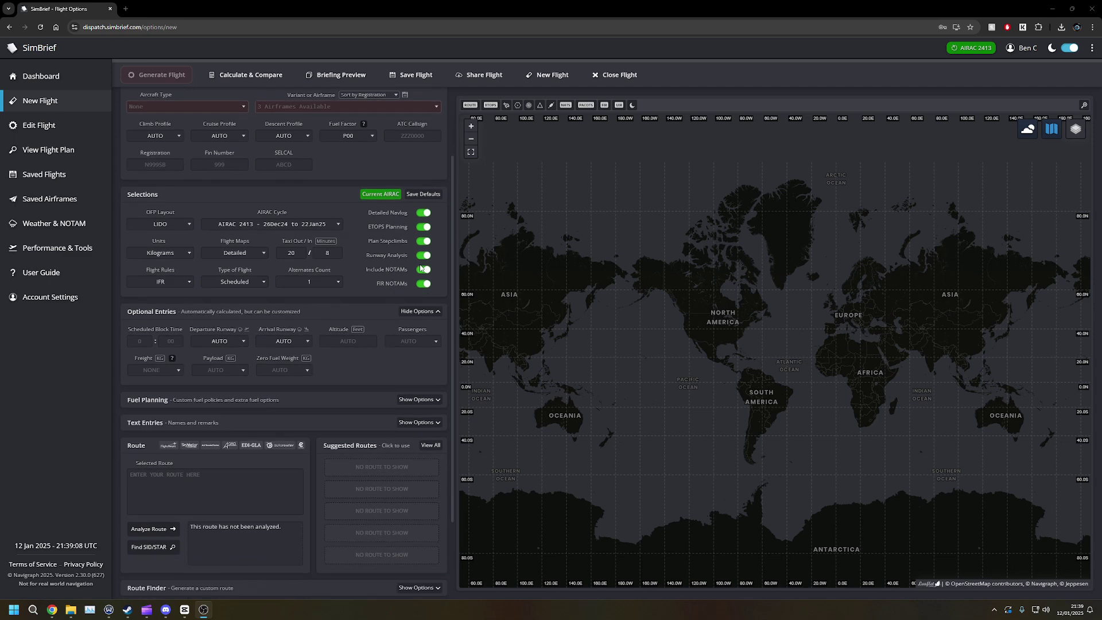
{"action": "scroll", "coordinate": [421, 268], "scroll_direction": "up", "scroll_amount": 2}
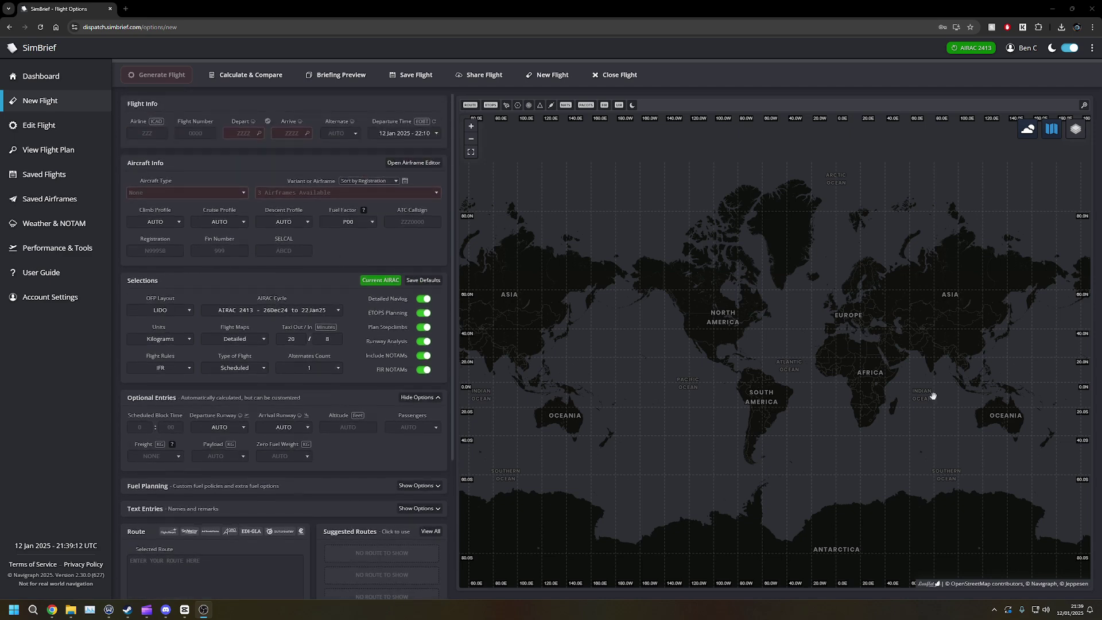
{"action": "left_click_drag", "start_coordinate": [918, 410], "coordinate": [785, 337]}
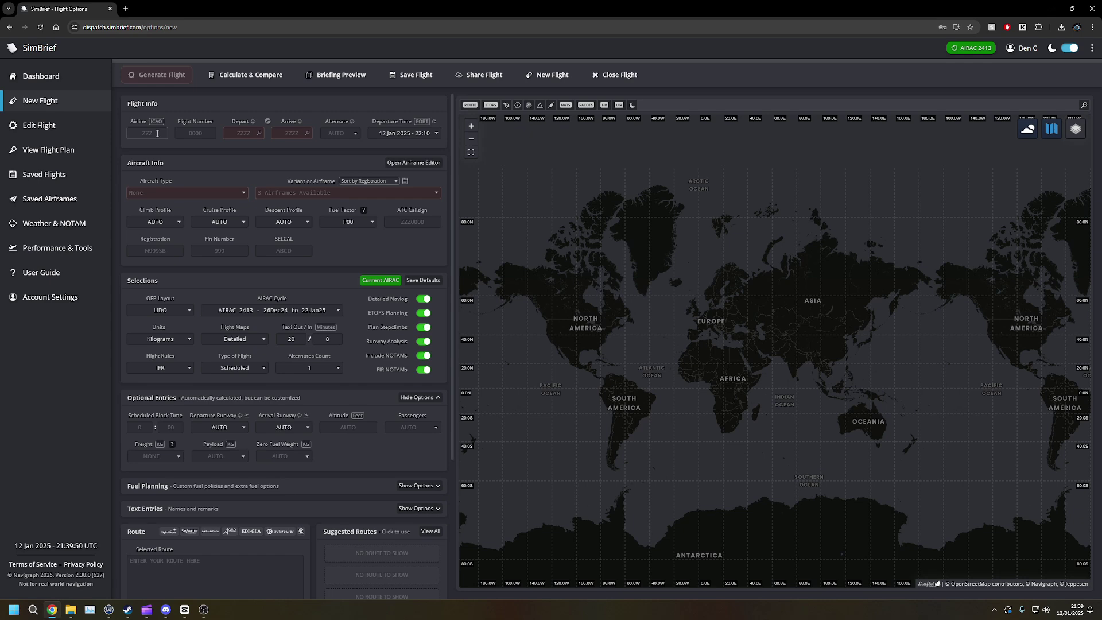
- Set the airline to RYR and the flight number to 12AN in the flight info
{"action": "left_click", "coordinate": [157, 133]}
{"action": "type", "text": "RYR"}
{"action": "left_click", "coordinate": [187, 133]}
{"action": "type", "text": "12AN"}
- Set the departure airport to EGSS and the arrival airport to EGCC
{"action": "left_click", "coordinate": [253, 133]}
{"action": "type", "text": "EGSS"}
{"action": "left_click_drag", "start_coordinate": [230, 133], "coordinate": [287, 206]}
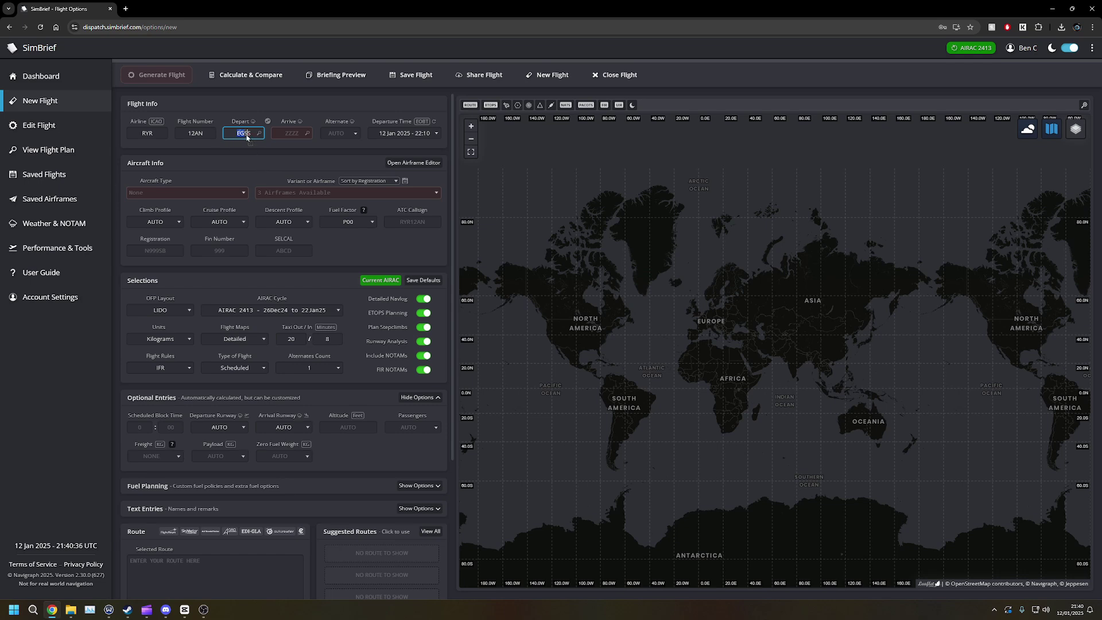
{"action": "left_click", "coordinate": [247, 157]}
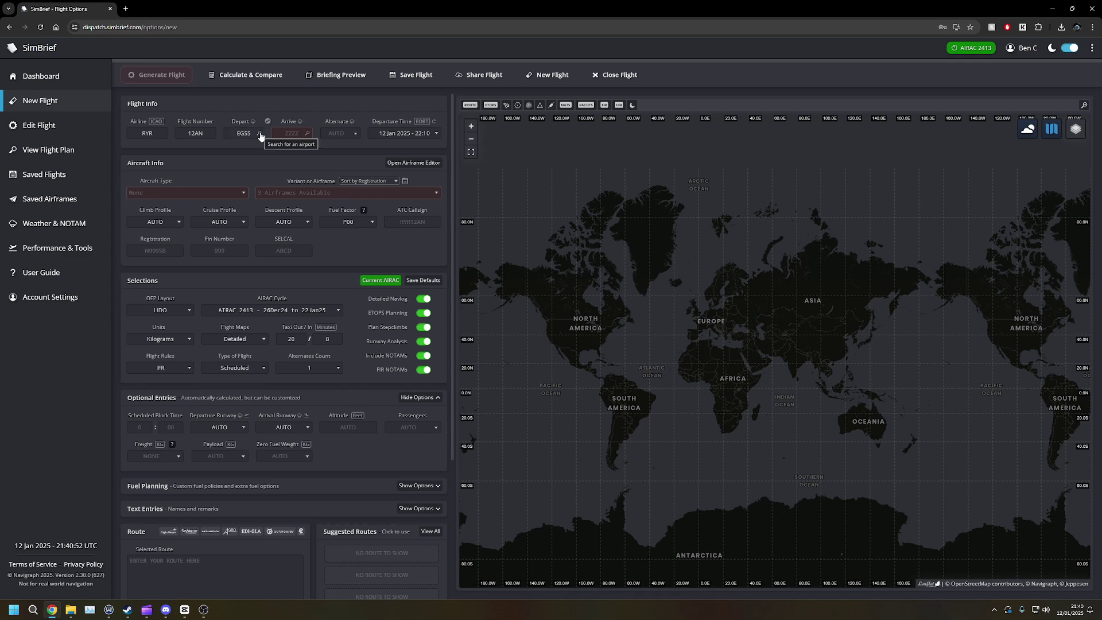
{"action": "left_click", "coordinate": [284, 135]}
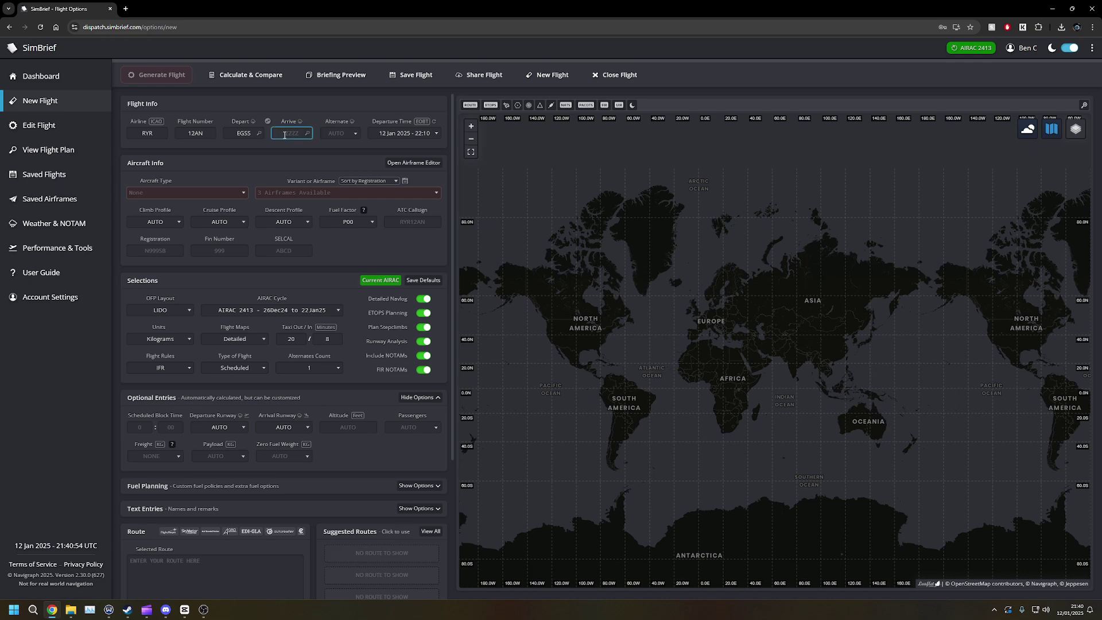
{"action": "type", "text": "EGCC"}
{"action": "left_click", "coordinate": [282, 153]}
- Look at the alternate airport options and the departure date and time picker, keeping the existing entries
{"action": "left_click", "coordinate": [326, 138]}
{"action": "left_click", "coordinate": [356, 134]}
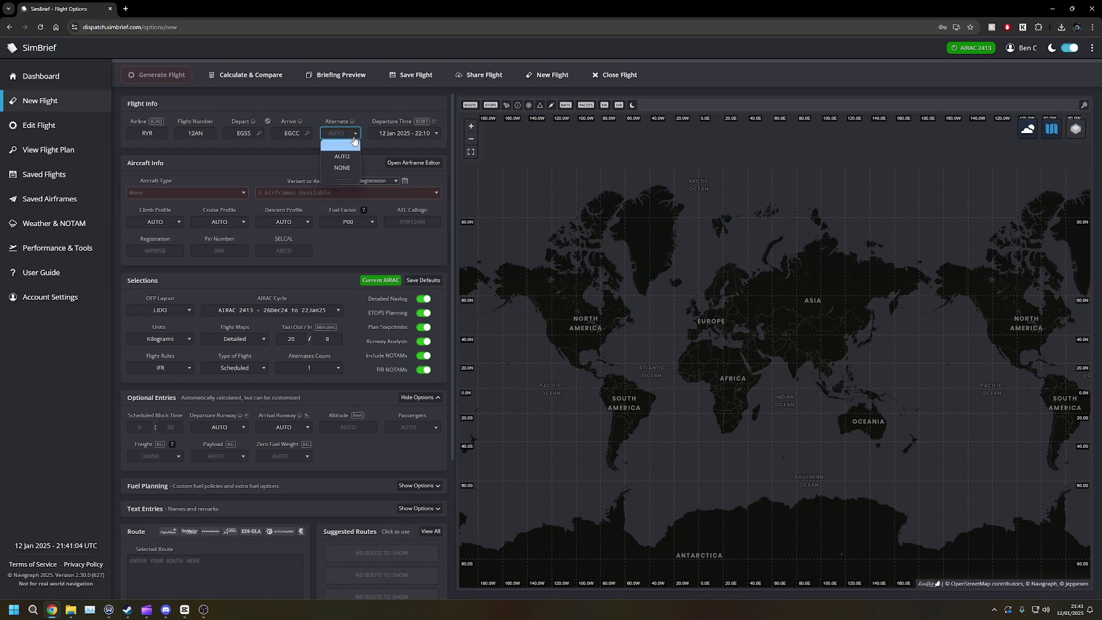
{"action": "left_click", "coordinate": [357, 136]}
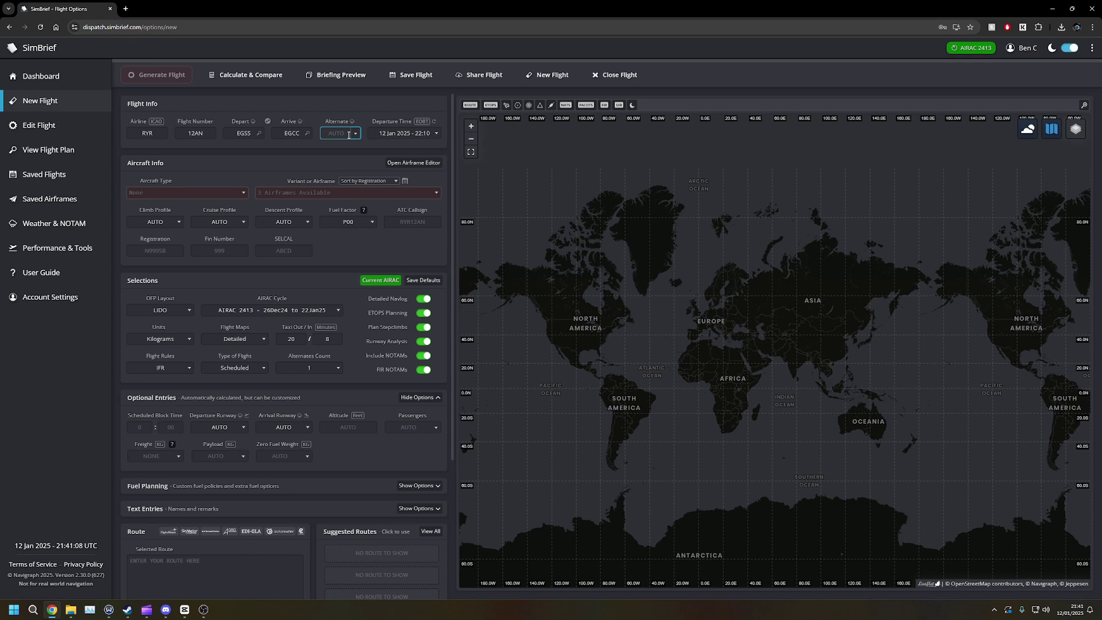
{"action": "left_click", "coordinate": [407, 135]}
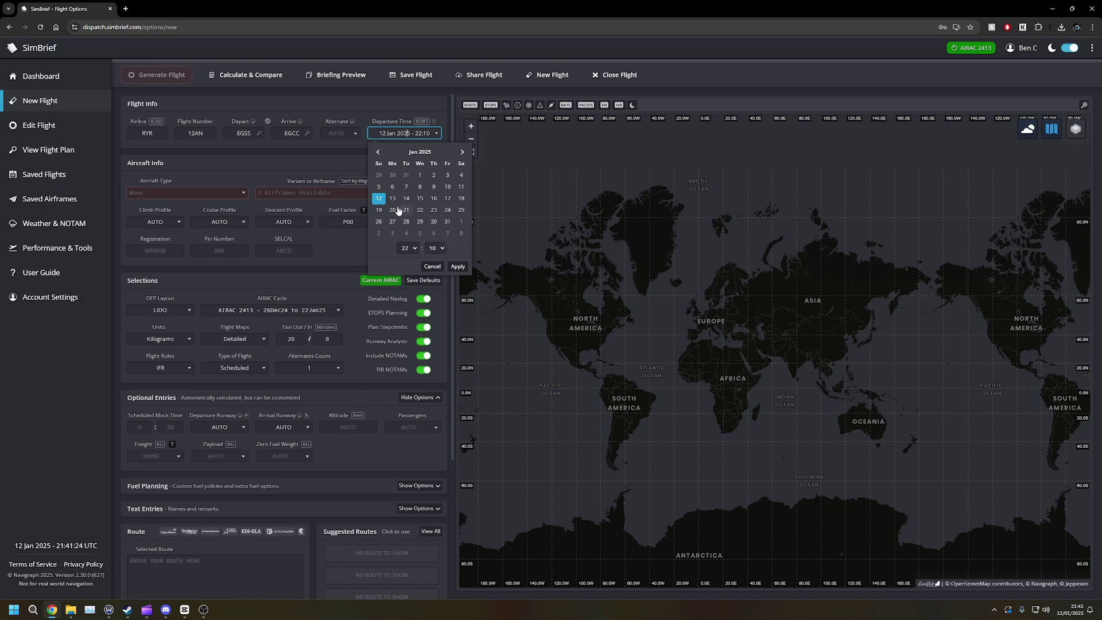
{"action": "left_click", "coordinate": [341, 164]}
{"action": "scroll", "coordinate": [344, 169], "scroll_direction": "down", "scroll_amount": 1}
{"action": "scroll", "coordinate": [340, 170], "scroll_direction": "up", "scroll_amount": 1}
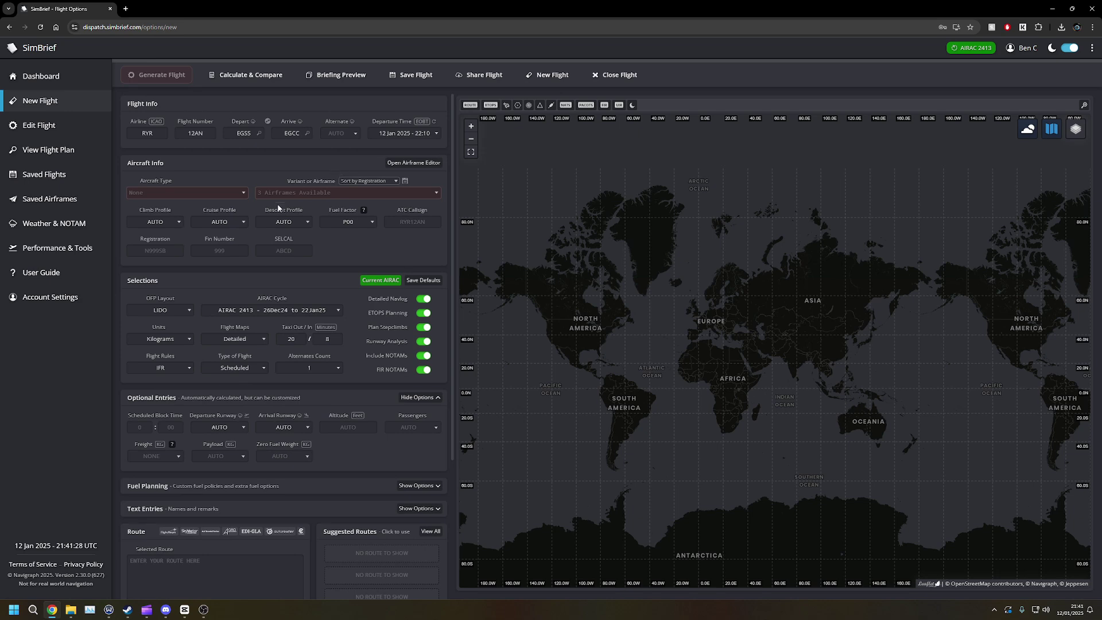
- Choose B38M - B737 MAX 8 as the aircraft type and check which airframe variants are offered for it
{"action": "left_click", "coordinate": [240, 198]}
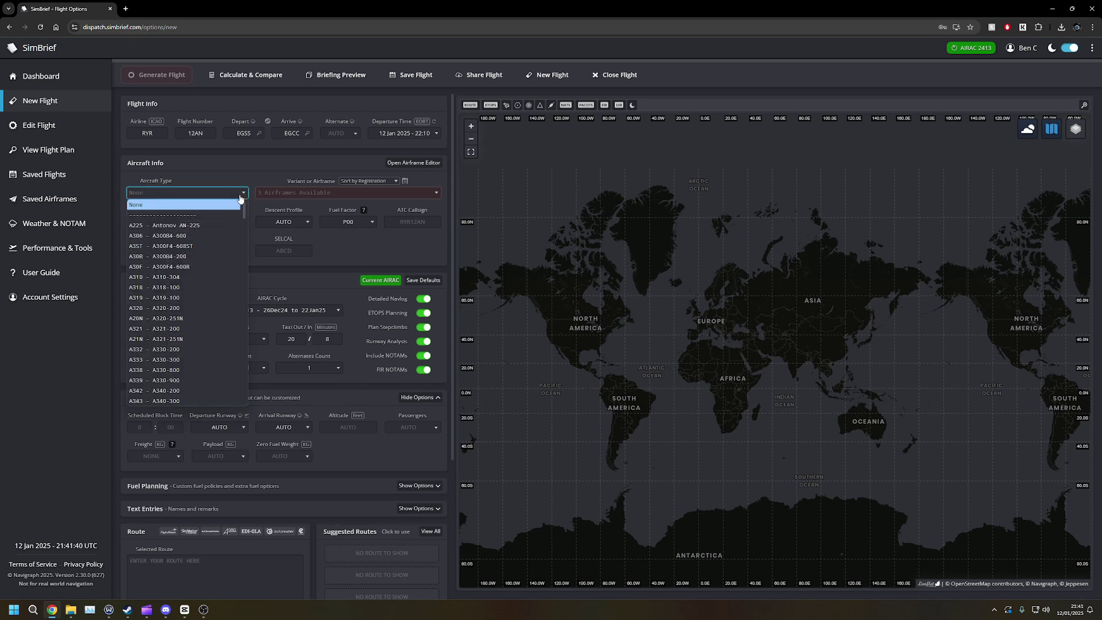
{"action": "scroll", "coordinate": [241, 241], "scroll_direction": "down", "scroll_amount": 3}
{"action": "mouse_move", "coordinate": [242, 241]}
{"action": "left_mouse_down"}
{"action": "mouse_move", "coordinate": [242, 379]}
{"action": "mouse_move", "coordinate": [244, 258]}
{"action": "left_mouse_up"}
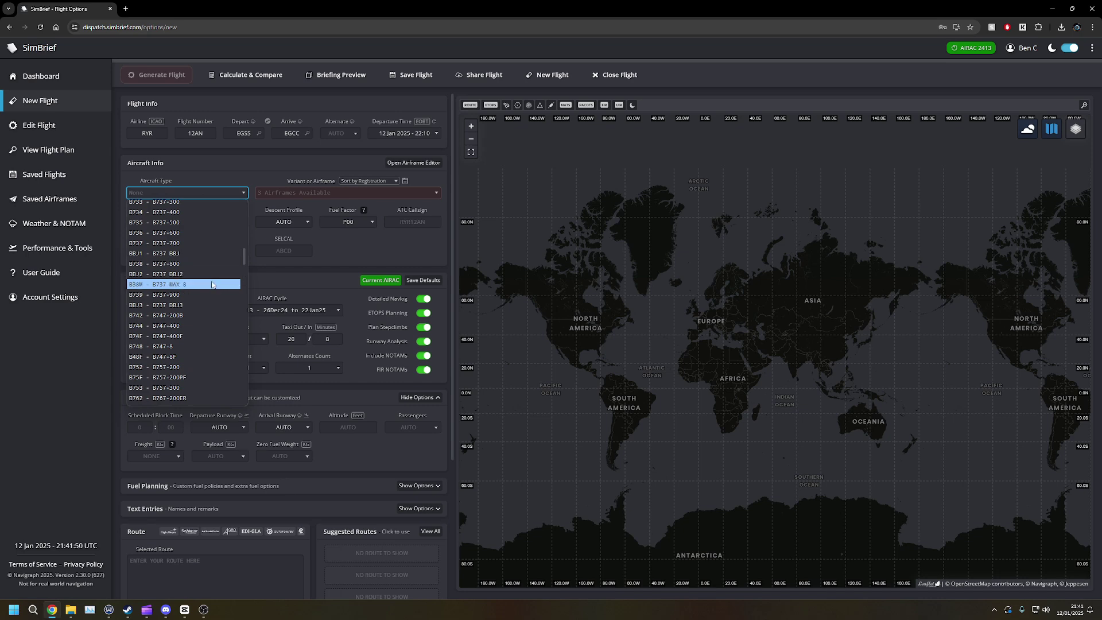
{"action": "left_click", "coordinate": [213, 284]}
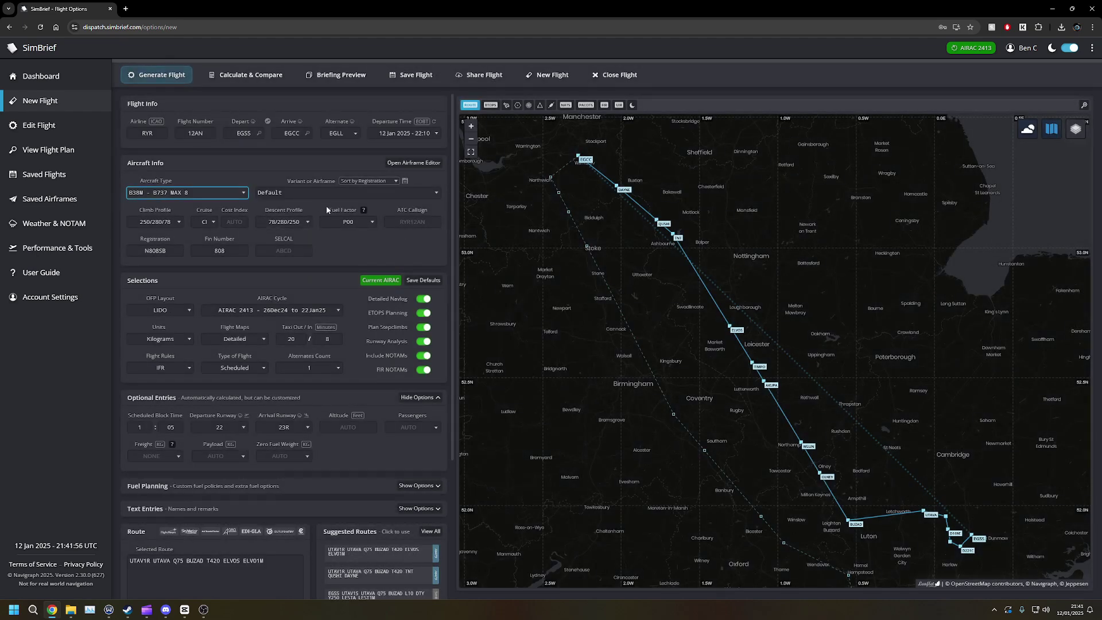
{"action": "left_click", "coordinate": [308, 196]}
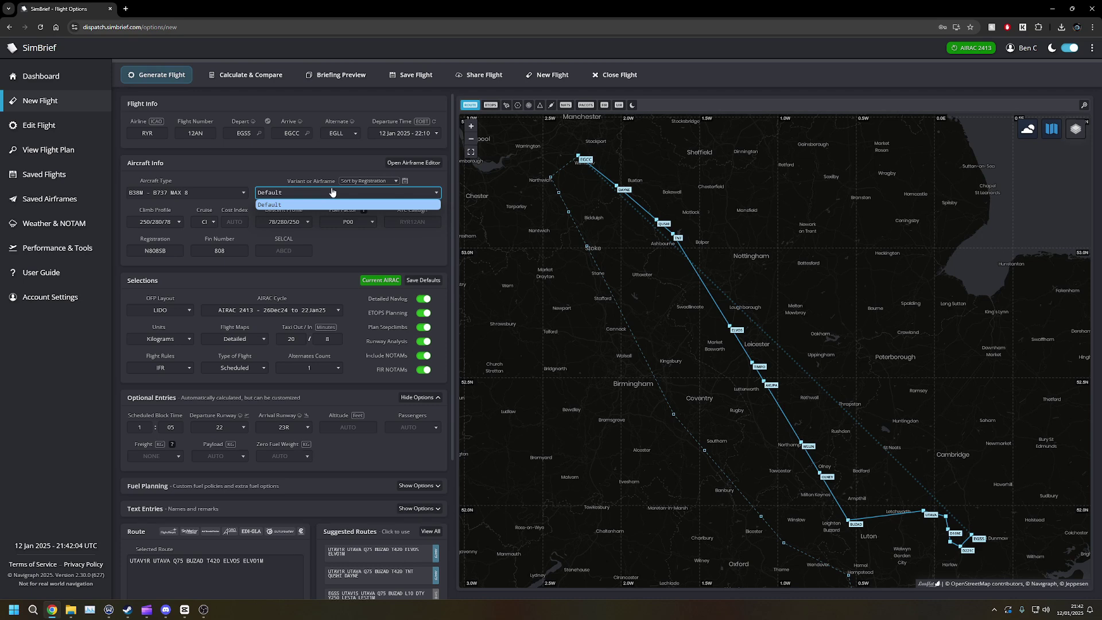
{"action": "left_click", "coordinate": [332, 192]}
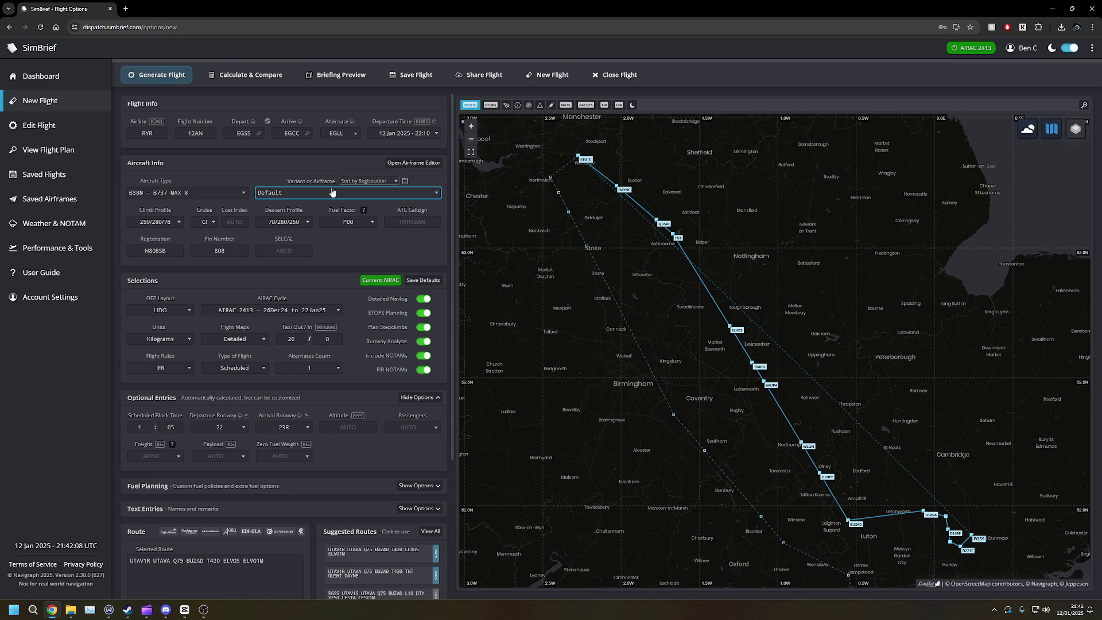
- Switch the aircraft type to A320 - A320-200 and look at its available airframe variants
{"action": "left_click", "coordinate": [236, 192]}
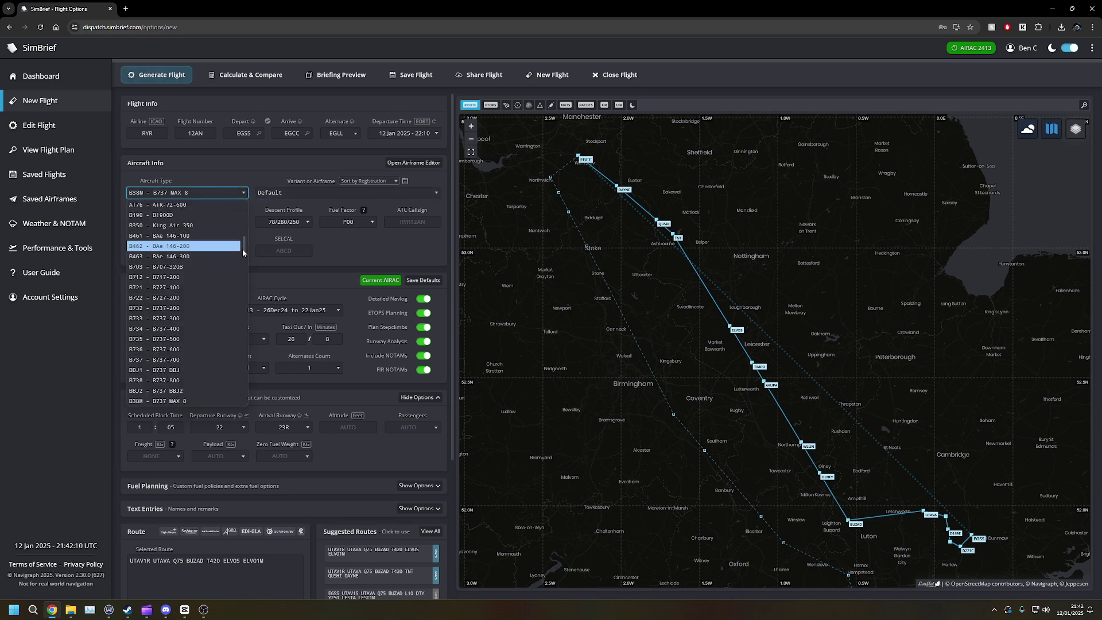
{"action": "scroll", "coordinate": [242, 252], "scroll_direction": "up", "scroll_amount": 5}
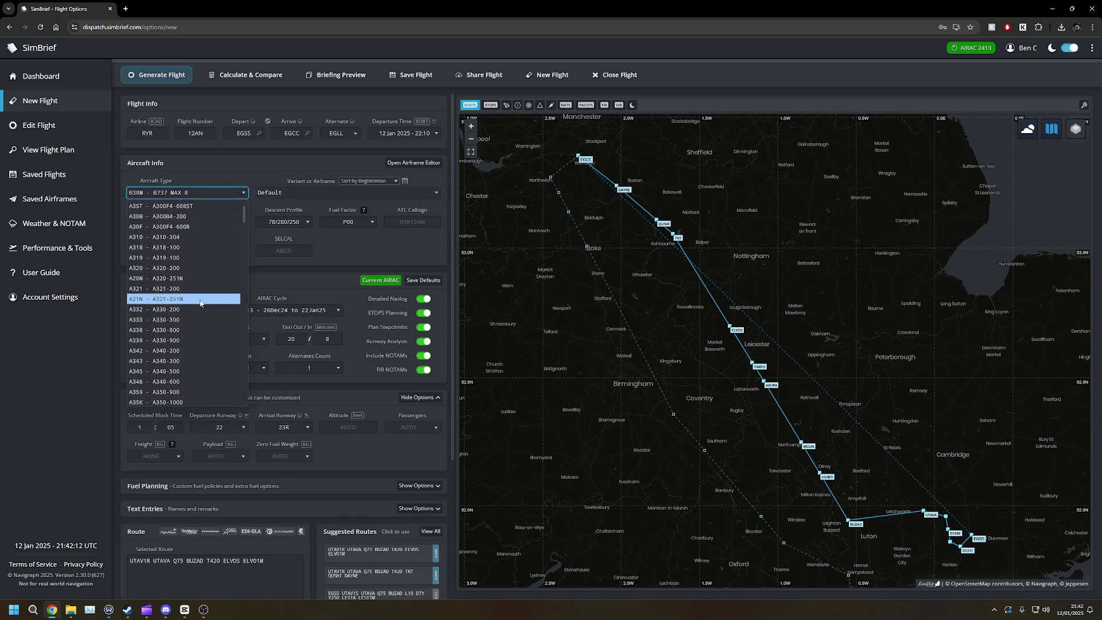
{"action": "left_click", "coordinate": [191, 270]}
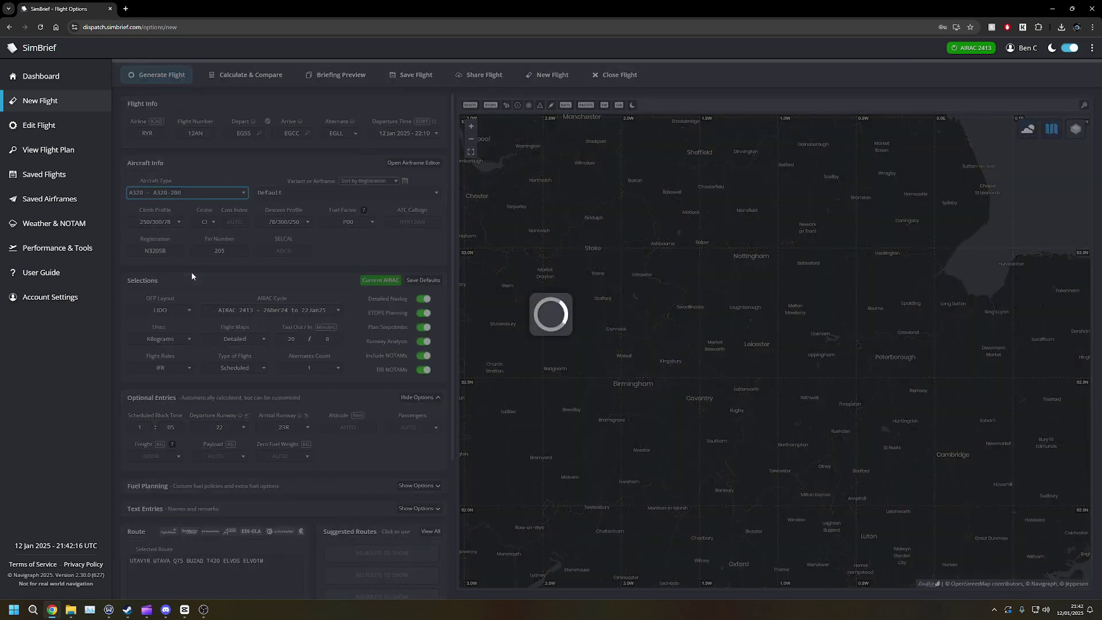
{"action": "left_click", "coordinate": [285, 194]}
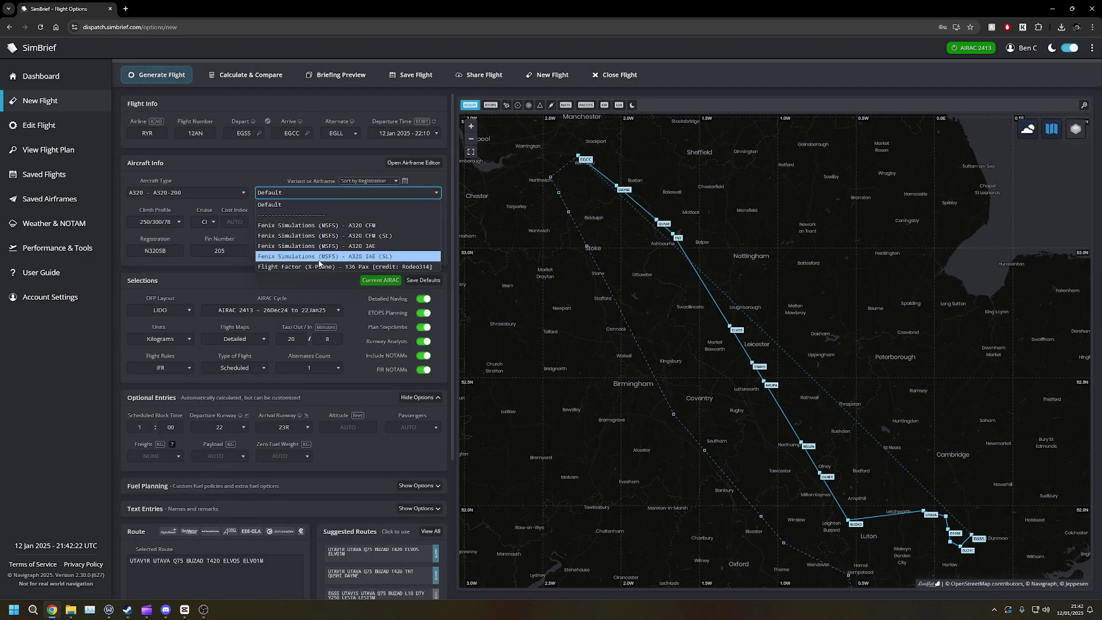
- Switch the aircraft type to B738 - B737-800 and look through its airframe variants, leaving the default one
{"action": "left_click", "coordinate": [218, 193]}
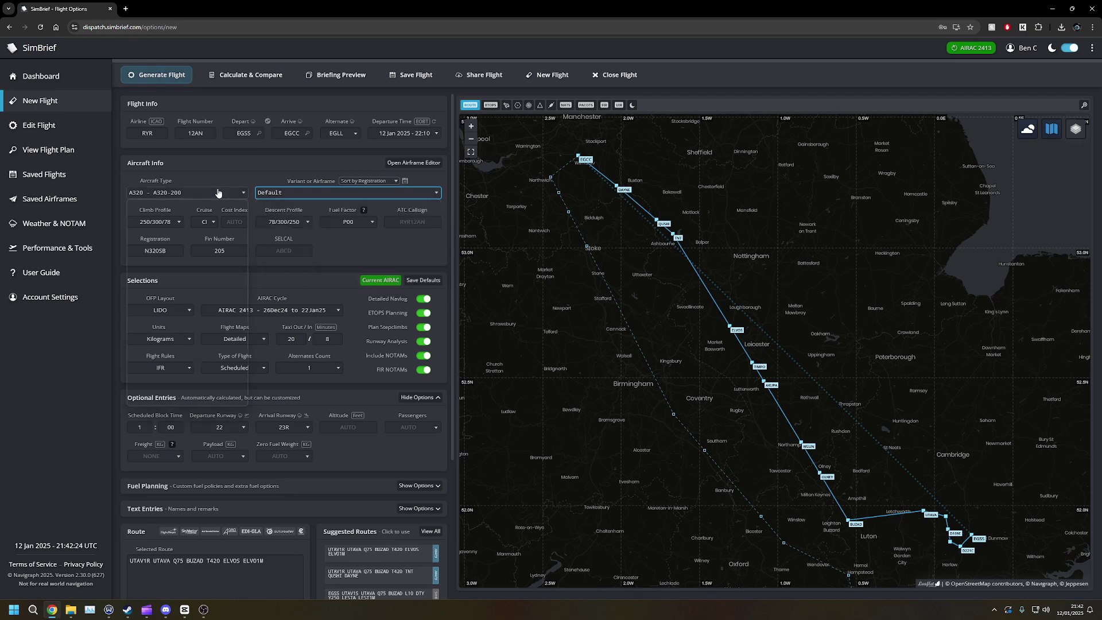
{"action": "scroll", "coordinate": [216, 273], "scroll_direction": "down", "scroll_amount": 5}
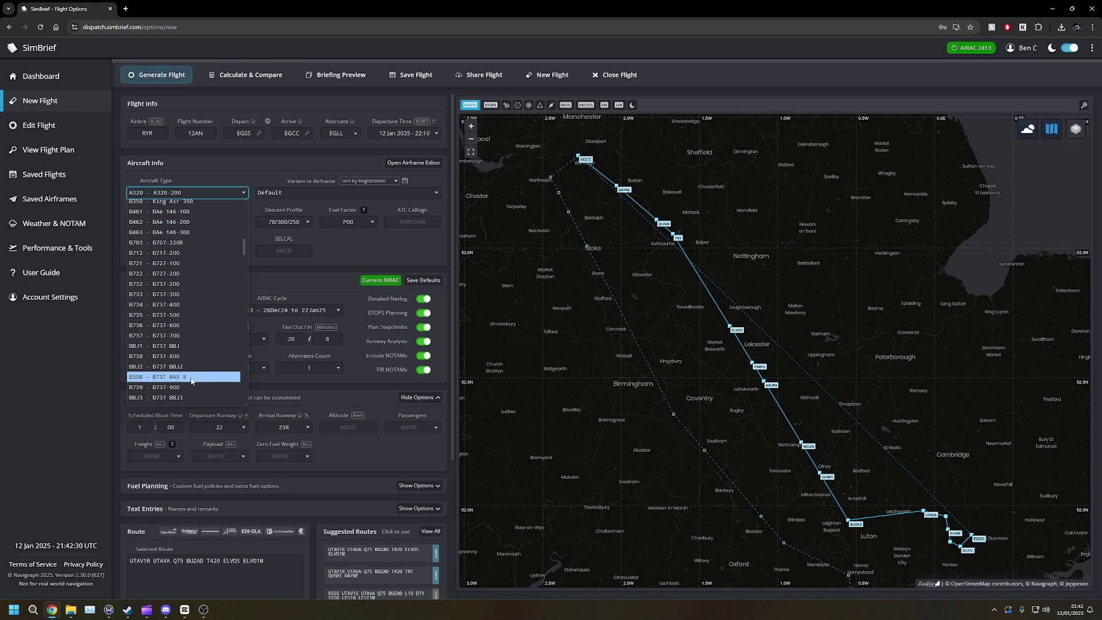
{"action": "left_click", "coordinate": [193, 355]}
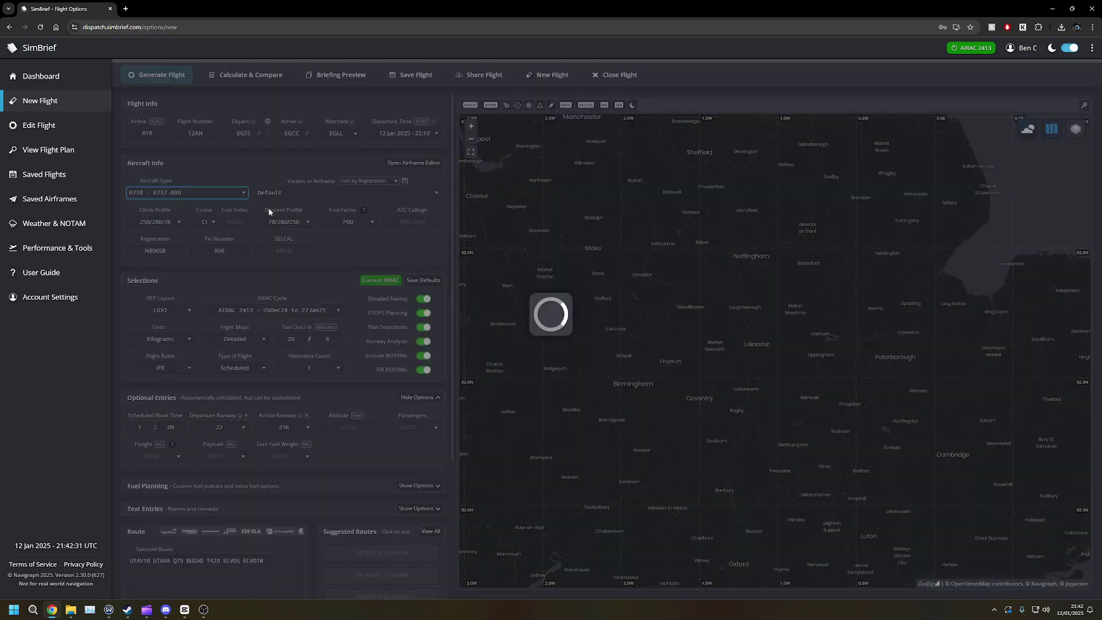
{"action": "left_click", "coordinate": [318, 195]}
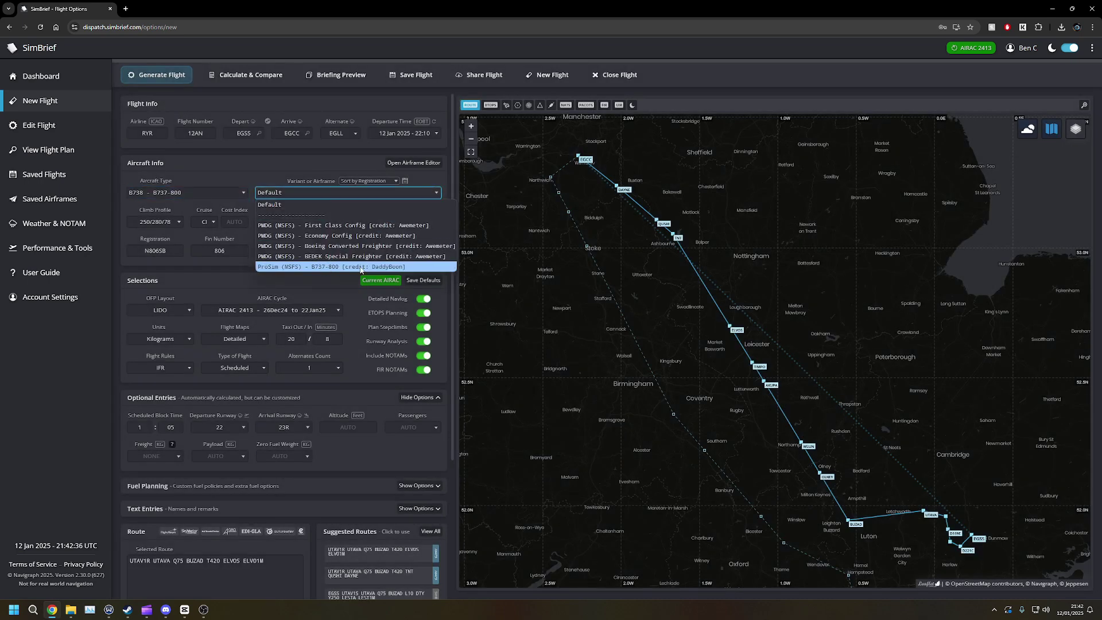
{"action": "left_click", "coordinate": [252, 193]}
- Return the aircraft type to B38M - B737 MAX 8
{"action": "left_click", "coordinate": [239, 194]}
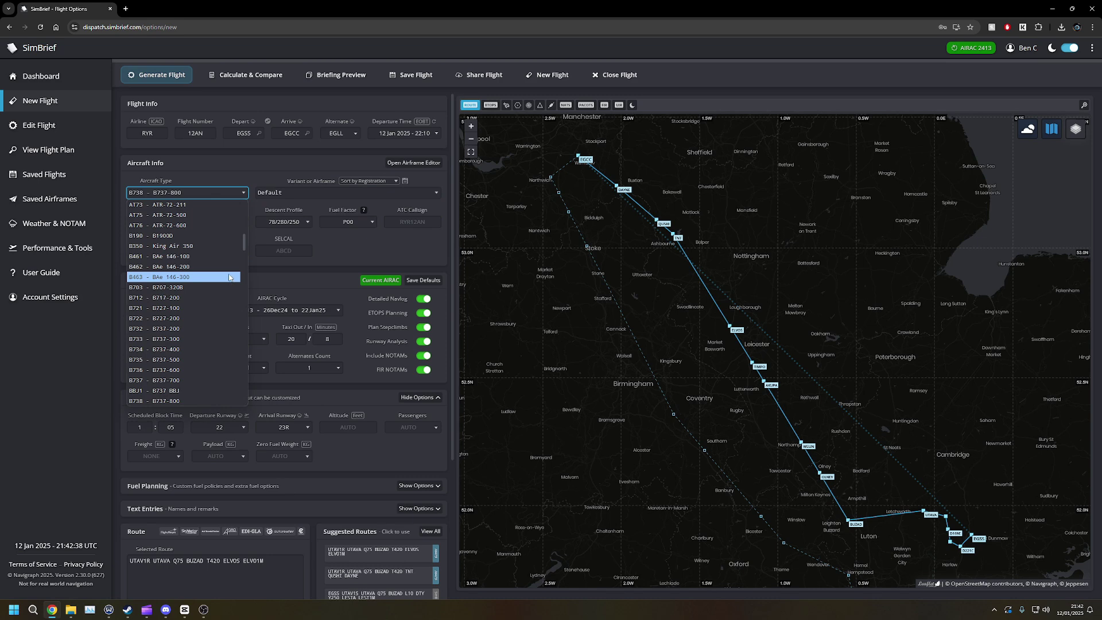
{"action": "left_click", "coordinate": [314, 268]}
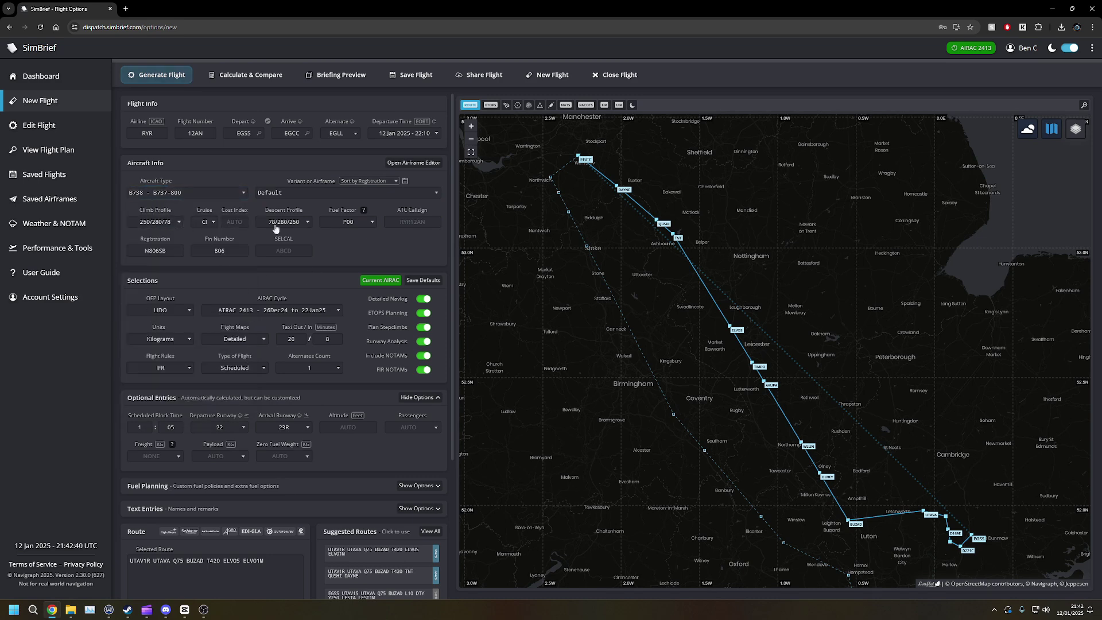
{"action": "left_click", "coordinate": [236, 196]}
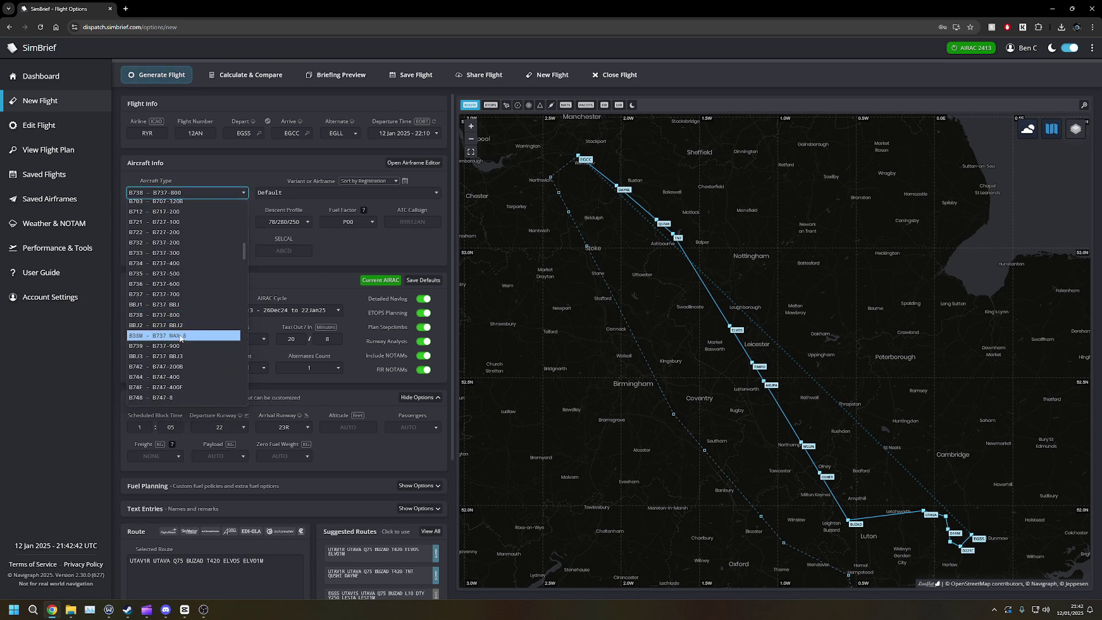
{"action": "left_click", "coordinate": [180, 336]}
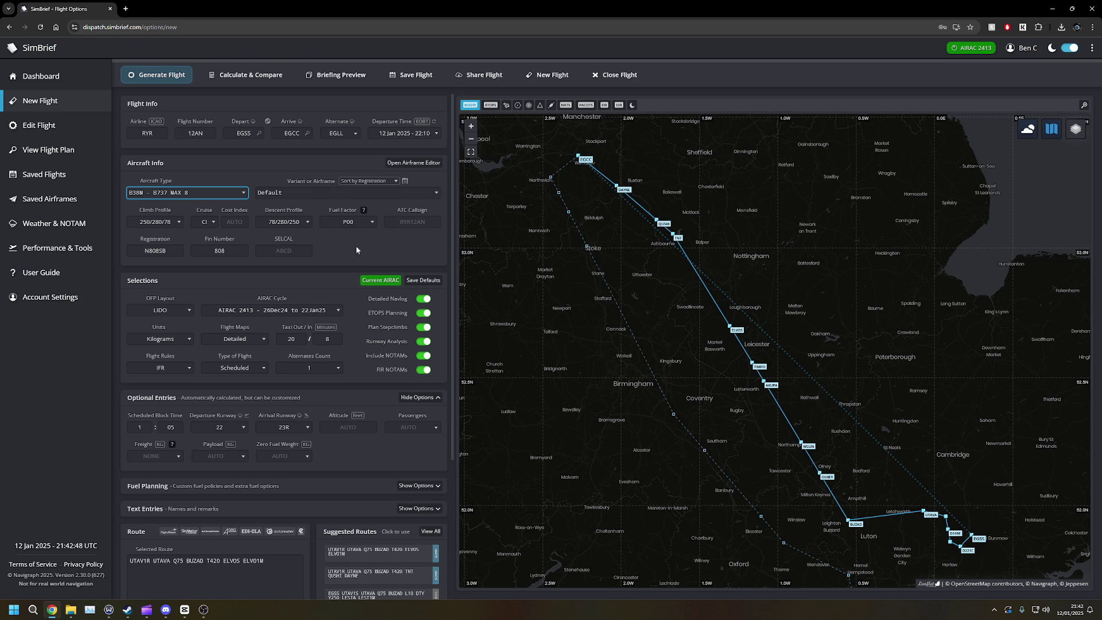
- Look at the cruise profile options and the ATC callsign entry in the aircraft info
{"action": "left_click", "coordinate": [211, 224]}
{"action": "left_click", "coordinate": [208, 233]}
{"action": "left_click", "coordinate": [419, 224]}
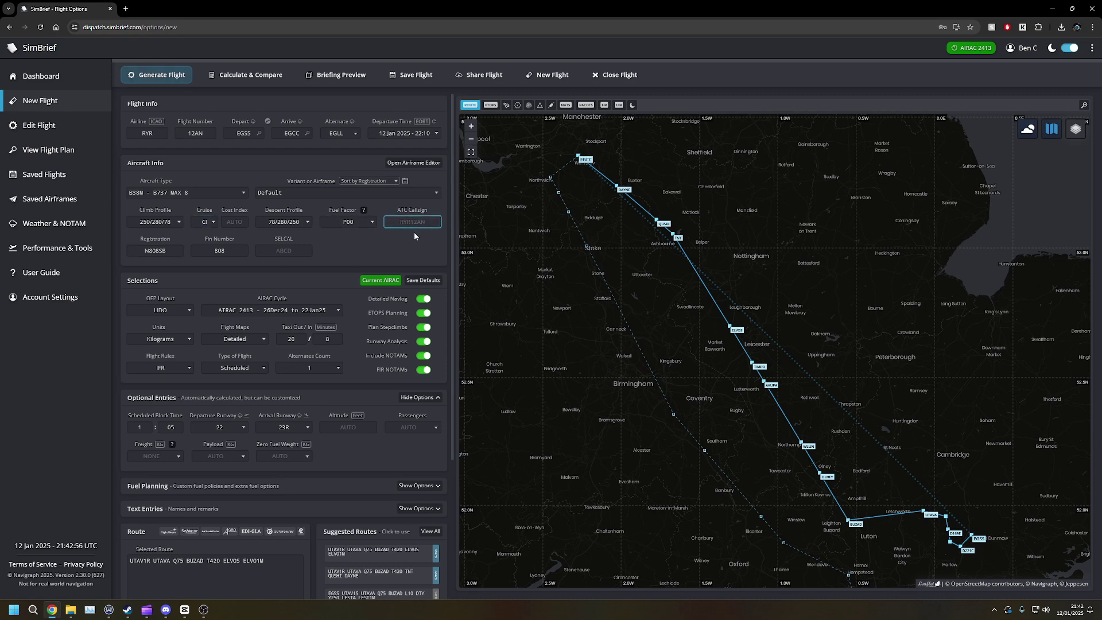
{"action": "left_click", "coordinate": [403, 228]}
{"action": "key", "text": "Tab"}
{"action": "key", "text": "Tab"}
{"action": "left_click", "coordinate": [390, 338]}
- Check the available flight rules and alternates count options, keeping IFR and one alternate
{"action": "scroll", "coordinate": [377, 240], "scroll_direction": "down", "scroll_amount": 1}
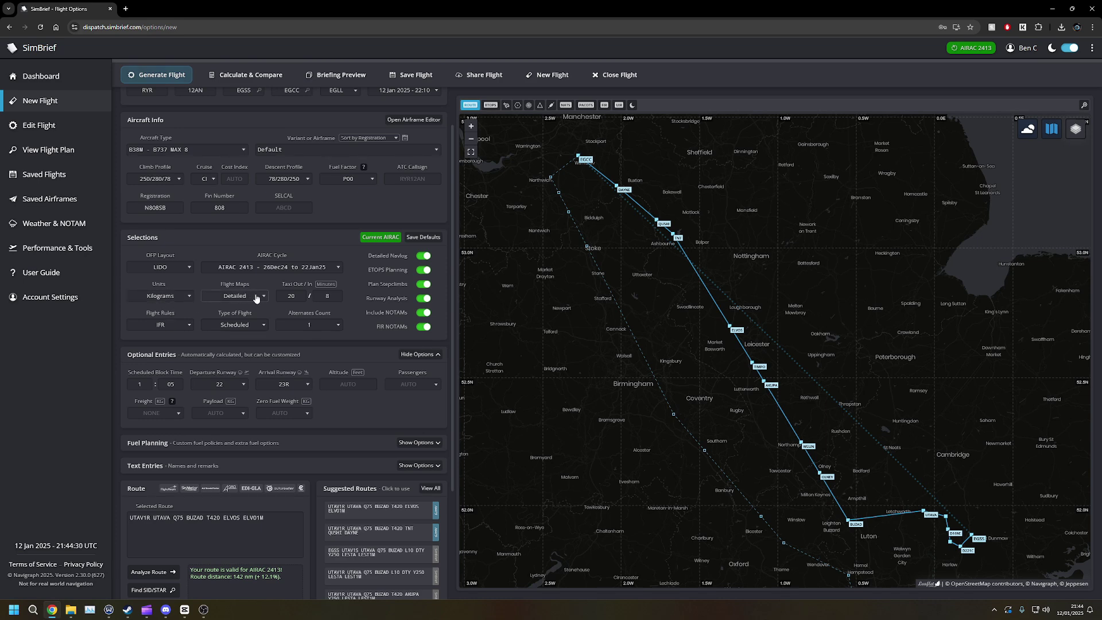
{"action": "left_click", "coordinate": [168, 328]}
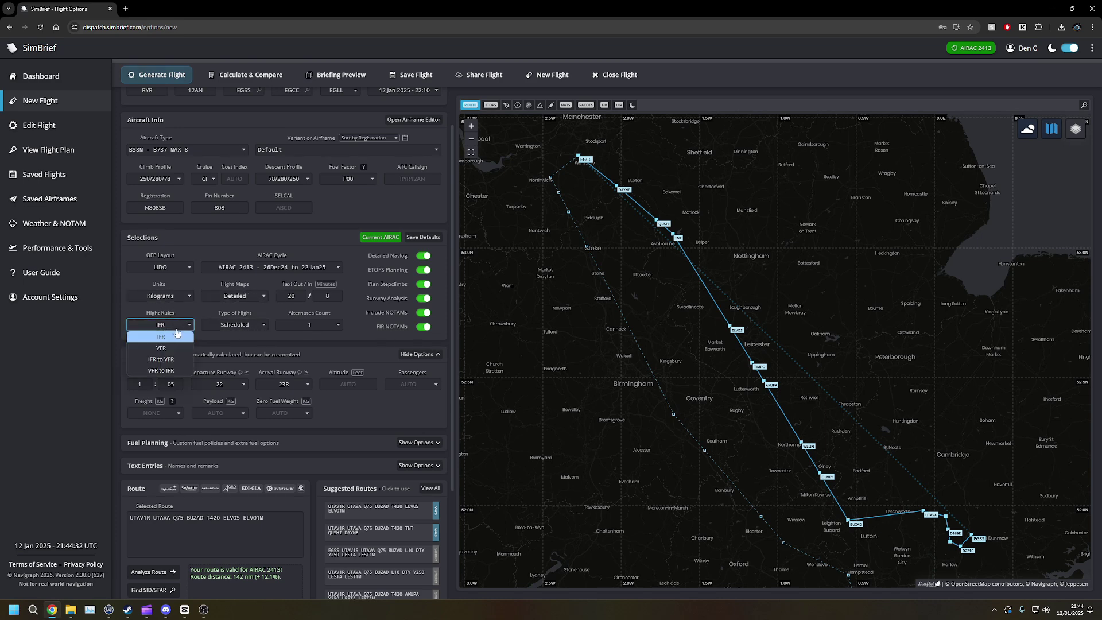
{"action": "left_click", "coordinate": [197, 325]}
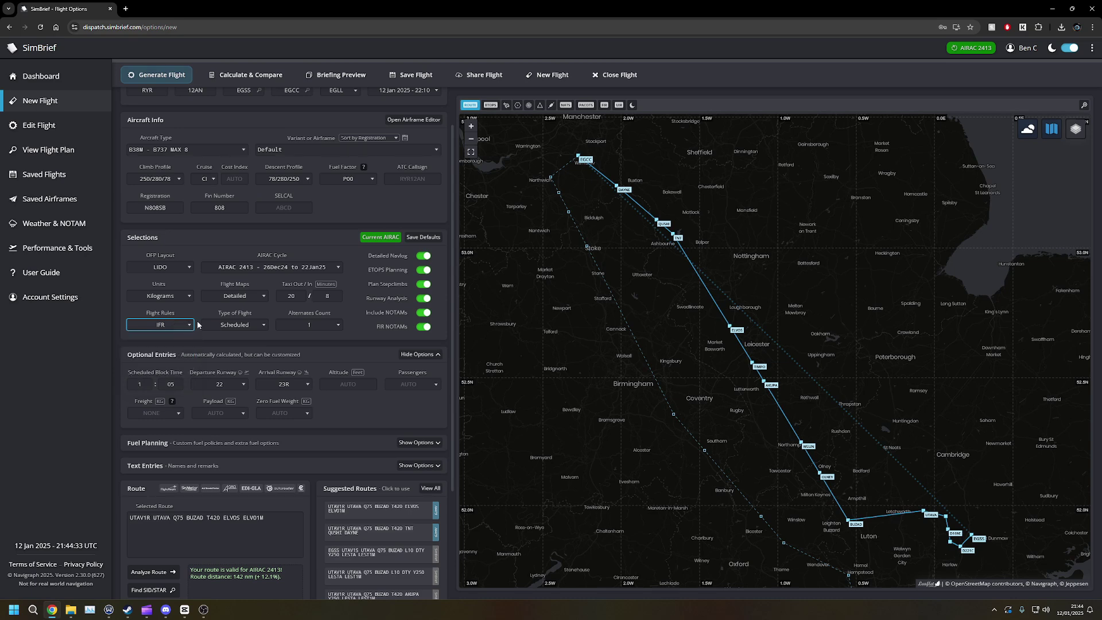
{"action": "left_click", "coordinate": [316, 325]}
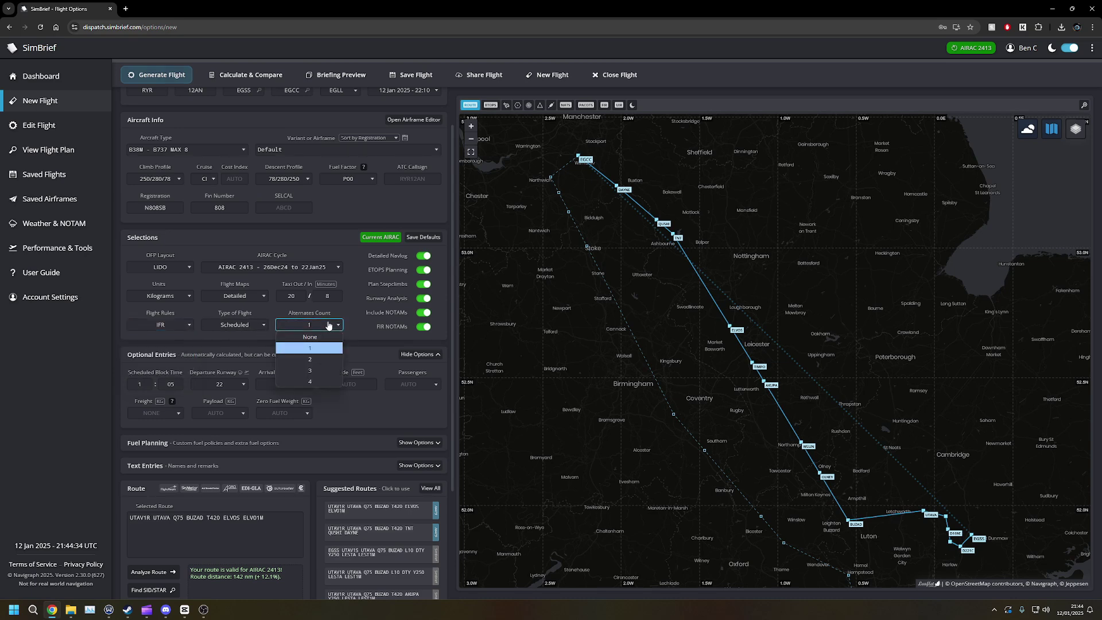
{"action": "left_click", "coordinate": [323, 331]}
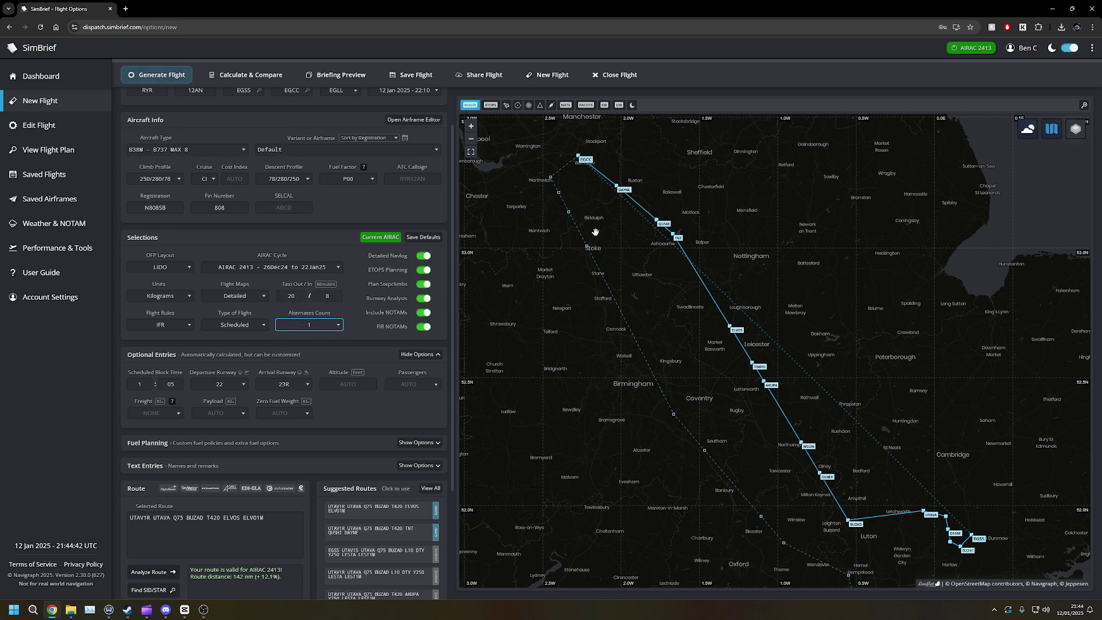
- Examine the departure end of the planned route around EGSS up close on the map
{"action": "left_click_drag", "start_coordinate": [682, 450], "coordinate": [625, 397]}
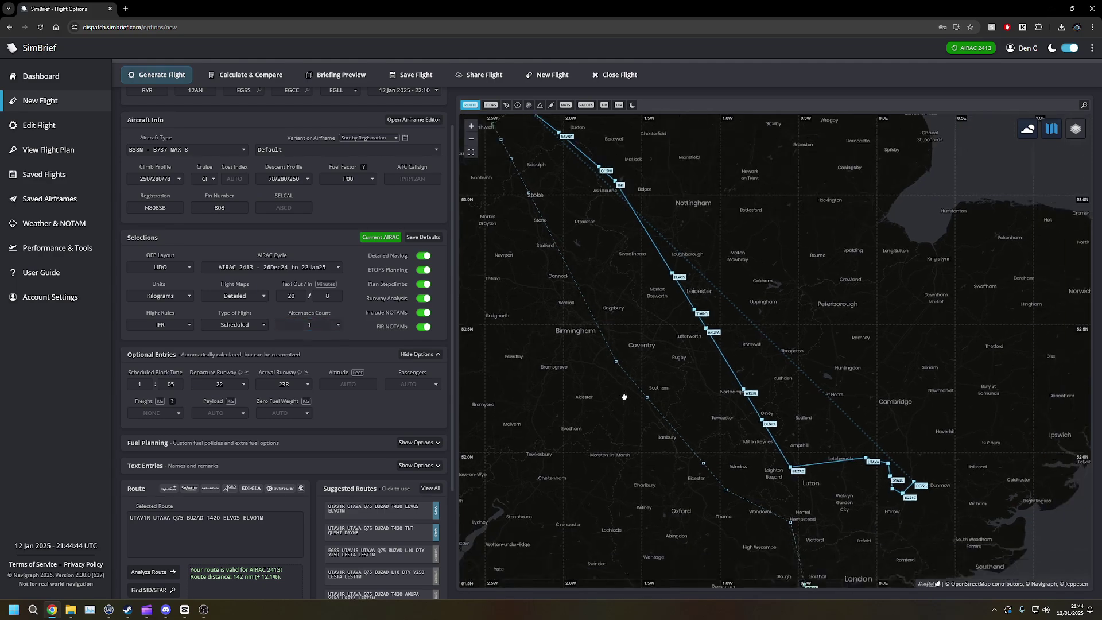
{"action": "scroll", "coordinate": [783, 381], "scroll_direction": "up", "scroll_amount": 3}
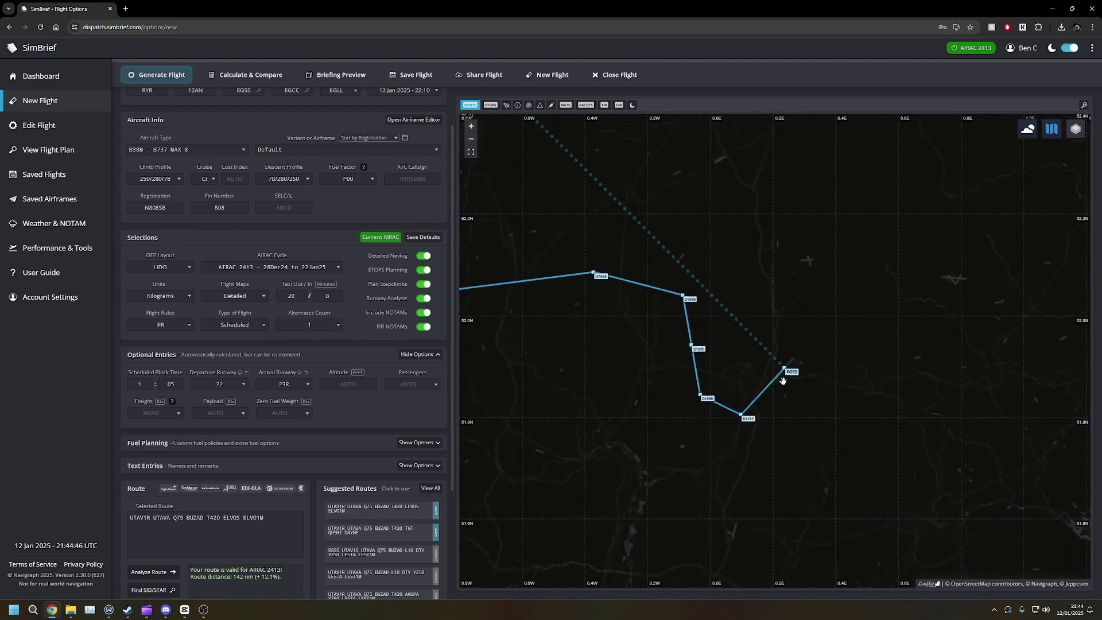
- Look at the wider route on the map and the taxi out and taxi in time entries
{"action": "scroll", "coordinate": [783, 381], "scroll_direction": "down", "scroll_amount": 2}
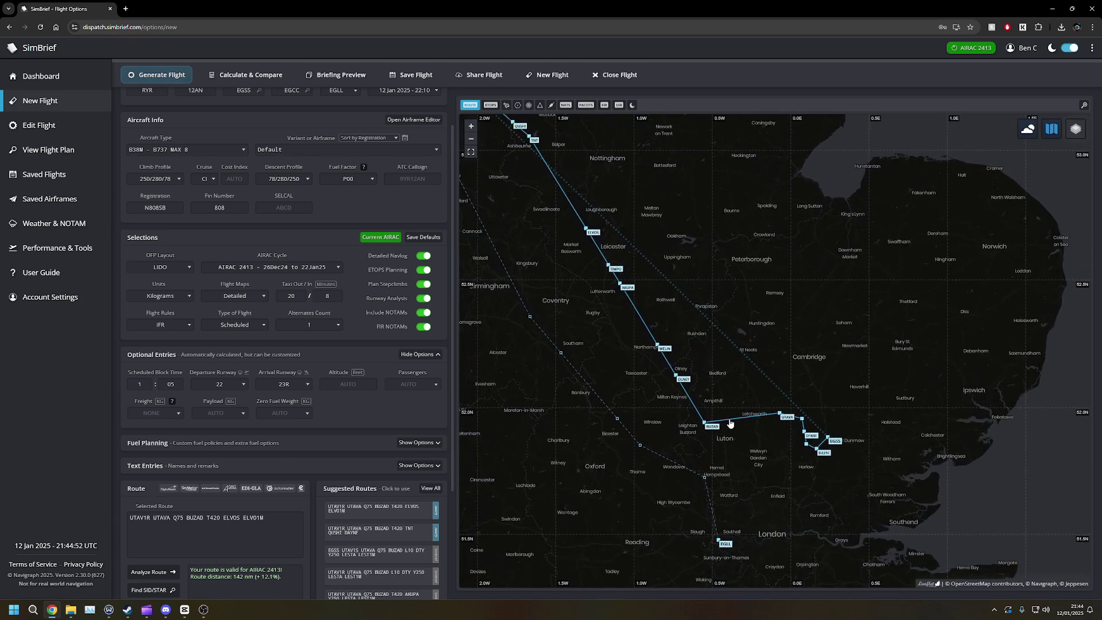
{"action": "left_click", "coordinate": [291, 296]}
{"action": "left_click", "coordinate": [297, 298]}
{"action": "left_click", "coordinate": [330, 301]}
- Set the number of passengers to 152 in the optional entries
{"action": "scroll", "coordinate": [381, 258], "scroll_direction": "down", "scroll_amount": 2}
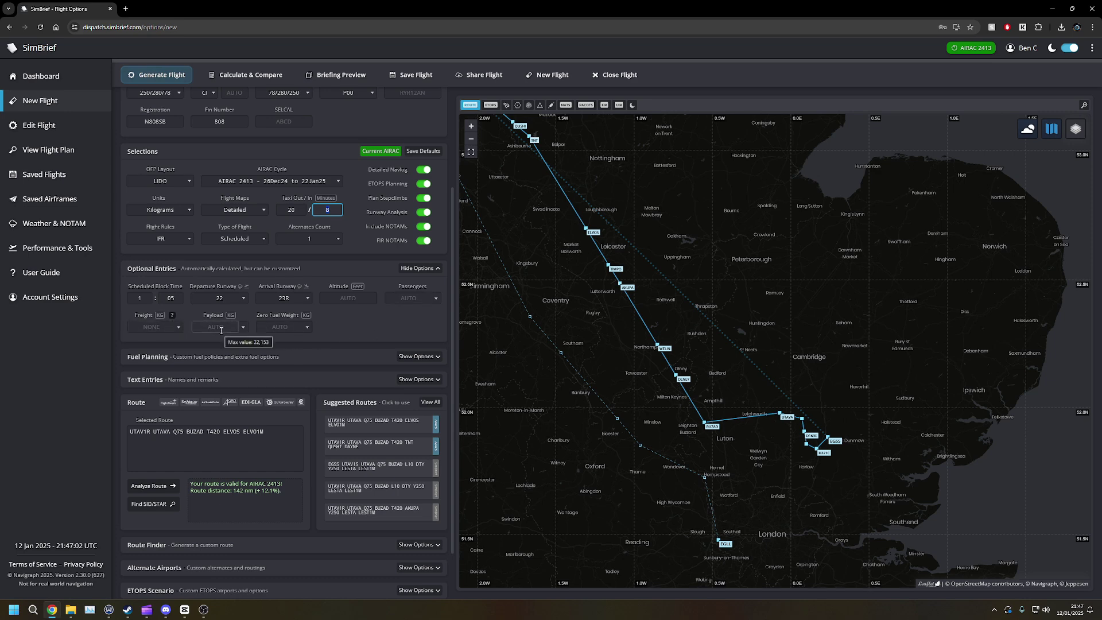
{"action": "left_click", "coordinate": [419, 298]}
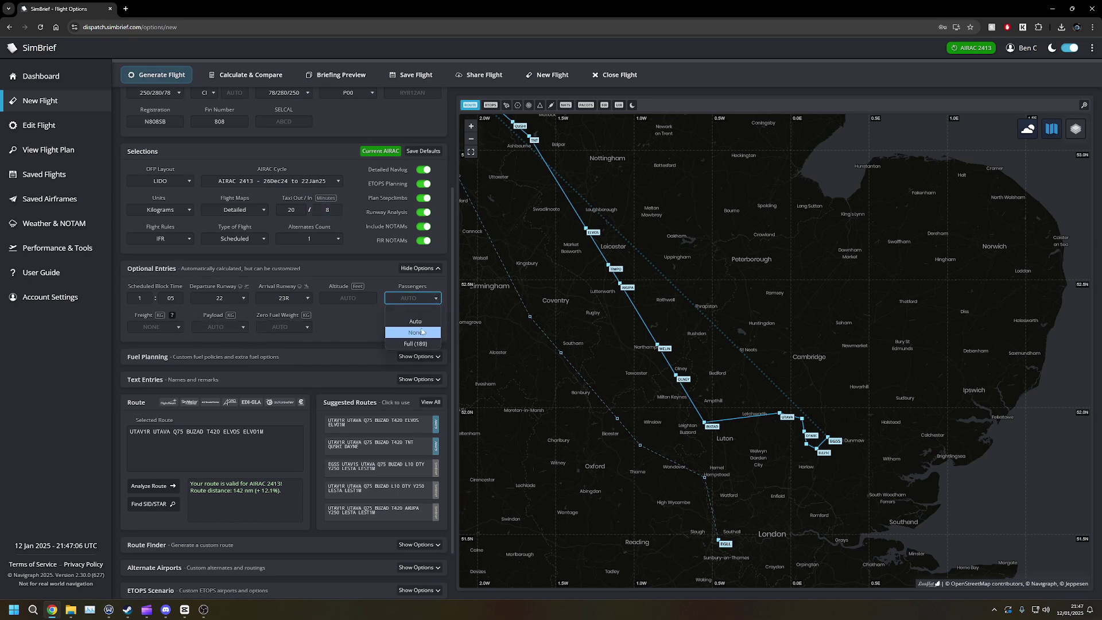
{"action": "left_click", "coordinate": [376, 329]}
{"action": "type", "text": "152"}
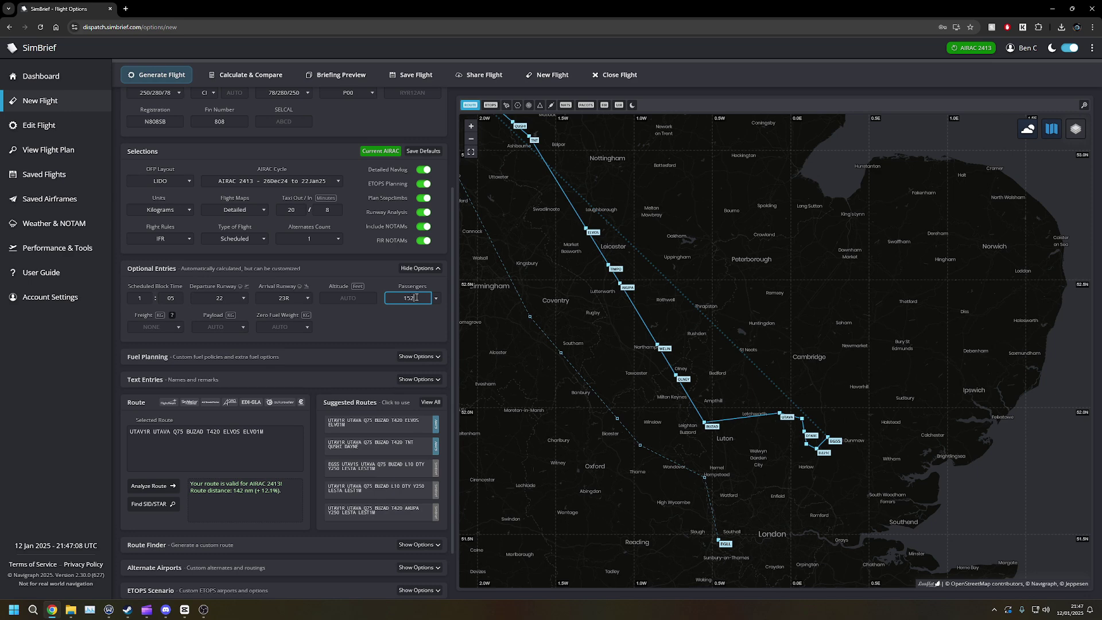
- Set both the freight and the payload to Full (22,153 kg) and dismiss the notice
{"action": "left_click", "coordinate": [173, 331]}
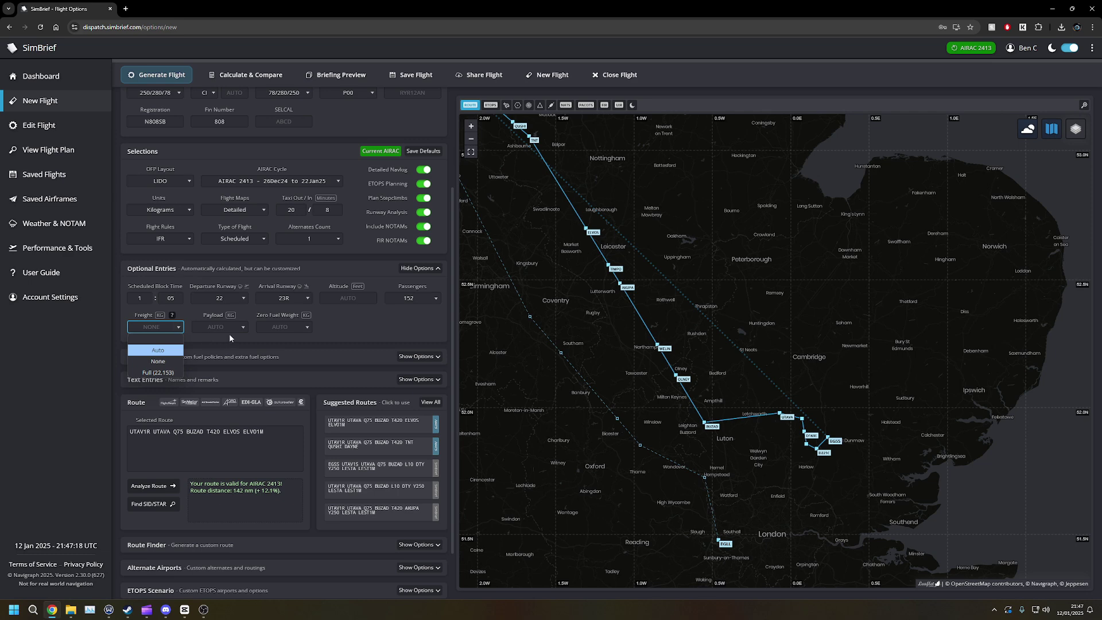
{"action": "left_click", "coordinate": [158, 372]}
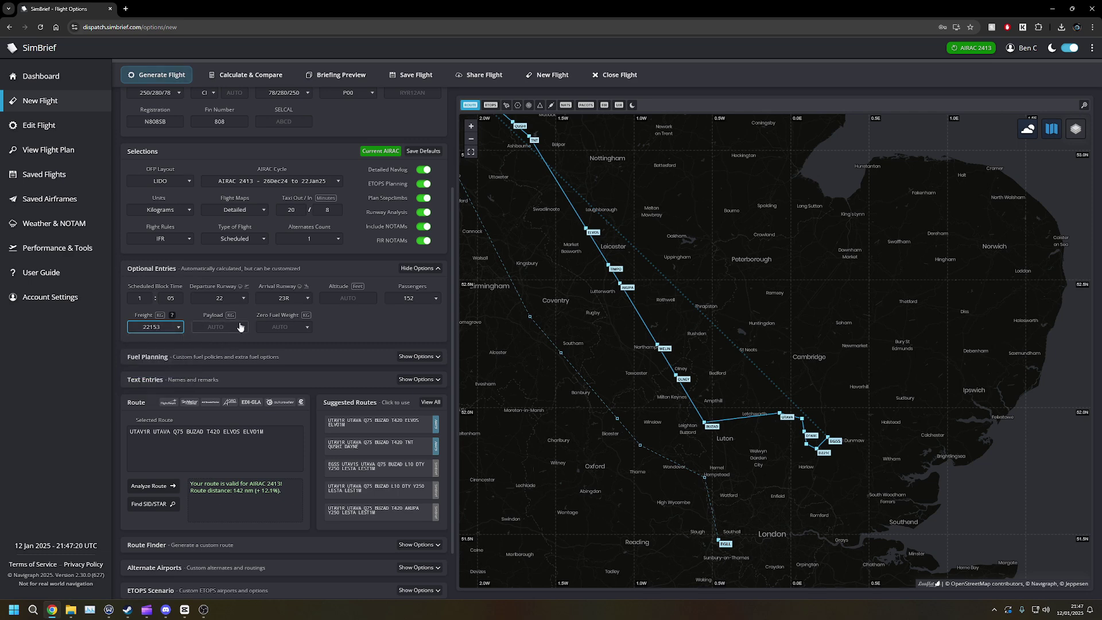
{"action": "left_click", "coordinate": [240, 327]}
{"action": "left_click", "coordinate": [219, 373]}
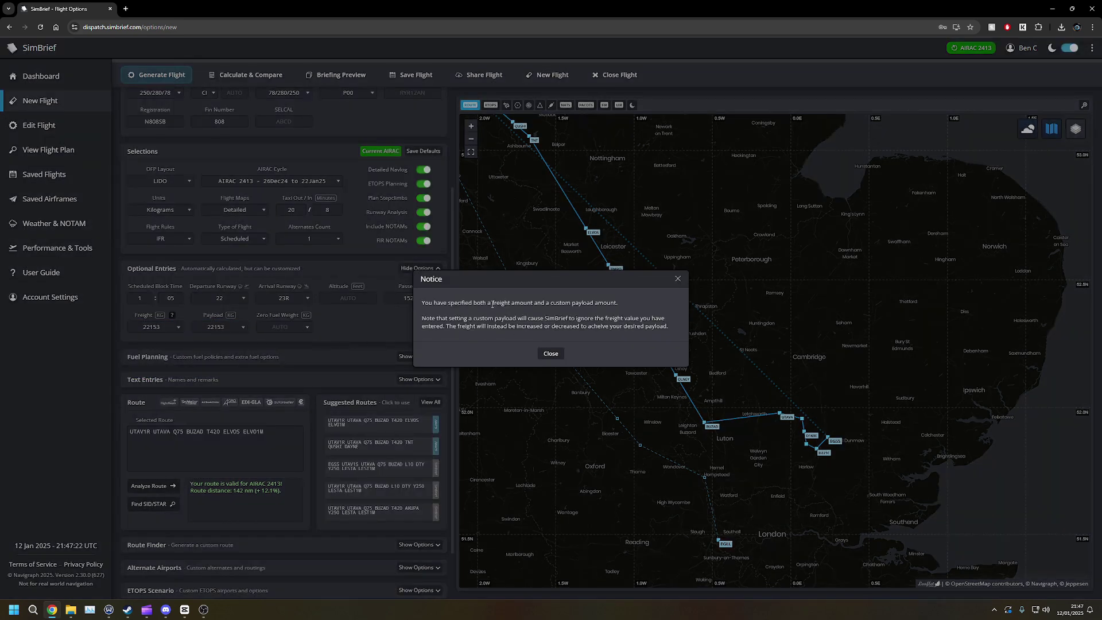
{"action": "left_click", "coordinate": [552, 354]}
- Set the payload to None and check the freight choices without changing them
{"action": "left_click", "coordinate": [244, 326]}
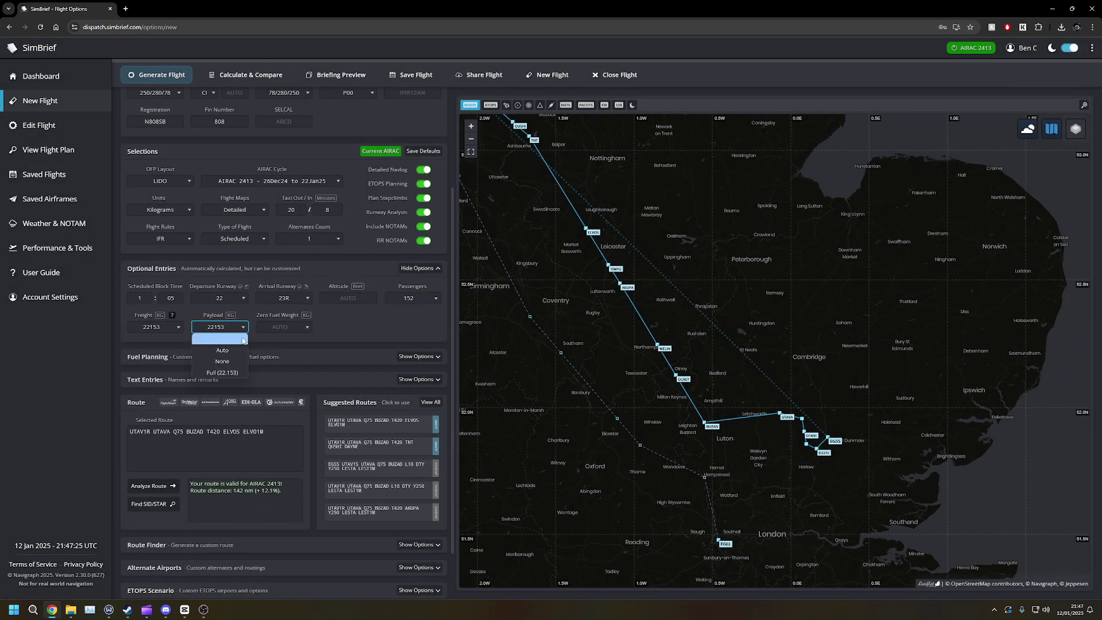
{"action": "left_click", "coordinate": [236, 361]}
{"action": "left_click", "coordinate": [542, 359]}
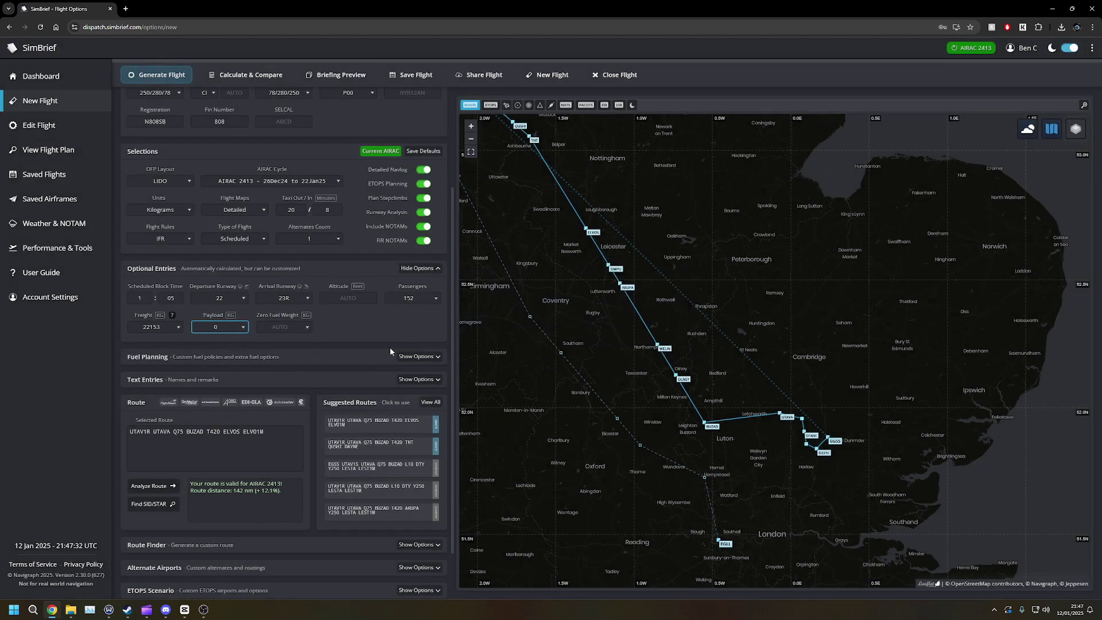
{"action": "left_click", "coordinate": [363, 328]}
{"action": "left_click", "coordinate": [170, 330]}
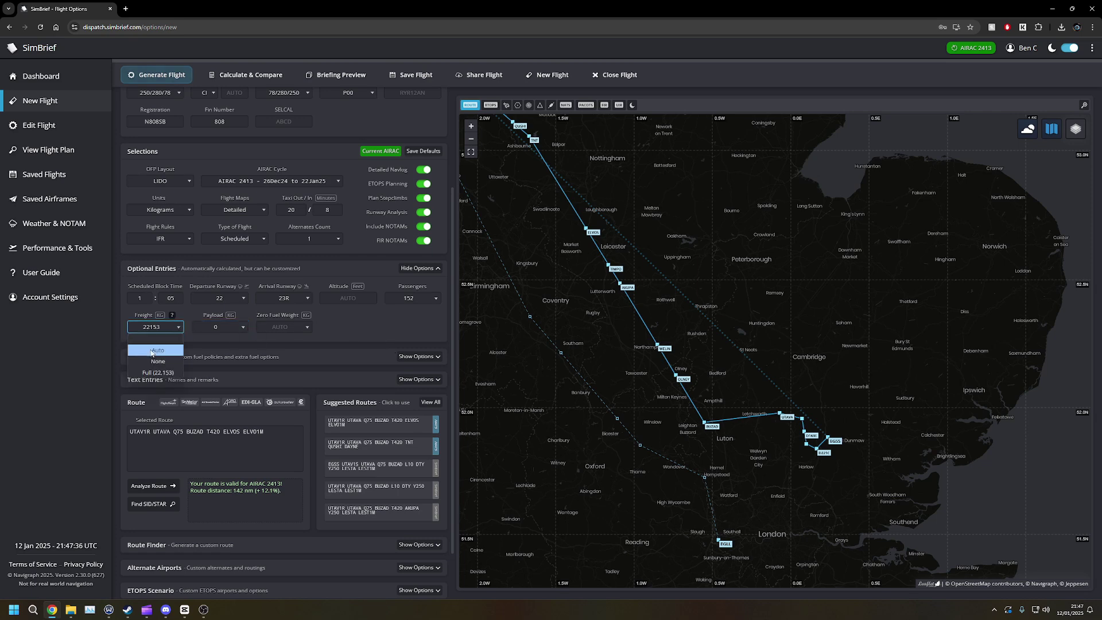
{"action": "left_click", "coordinate": [382, 346]}
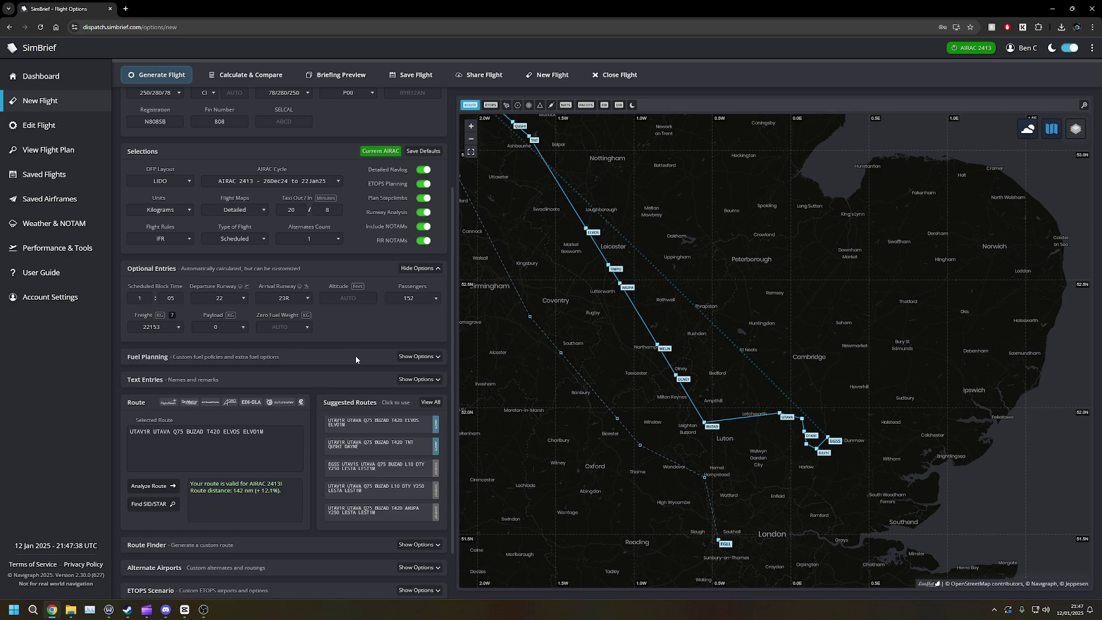
- Show the fuel planning options and set the contingency fuel to 30 Minutes
{"action": "scroll", "coordinate": [369, 347], "scroll_direction": "down", "scroll_amount": 1}
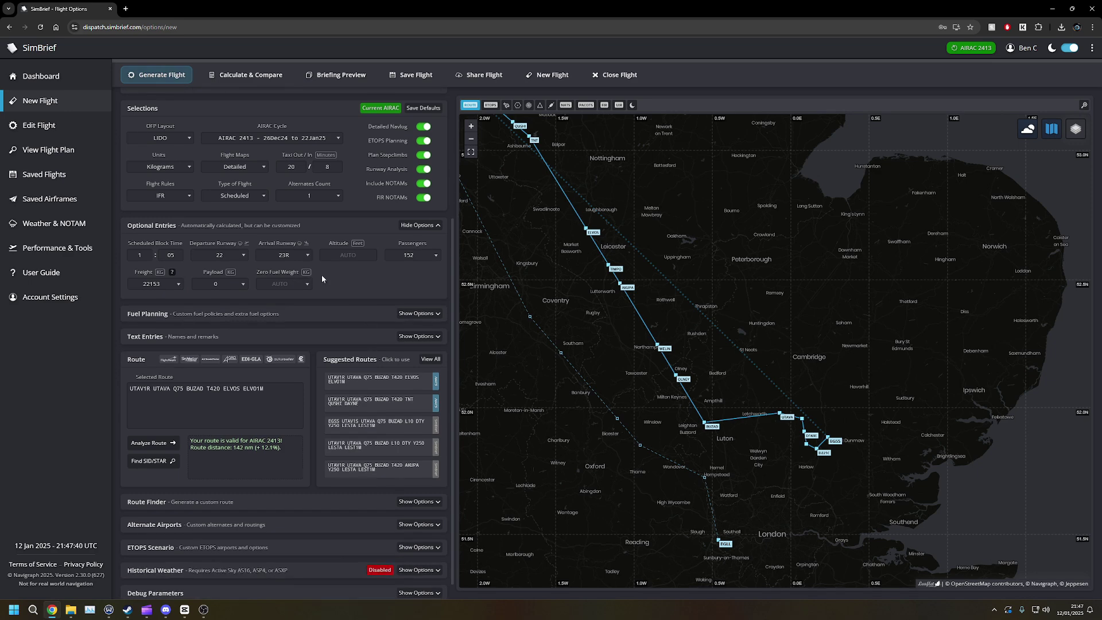
{"action": "left_click", "coordinate": [421, 314]}
{"action": "scroll", "coordinate": [391, 290], "scroll_direction": "down", "scroll_amount": 1}
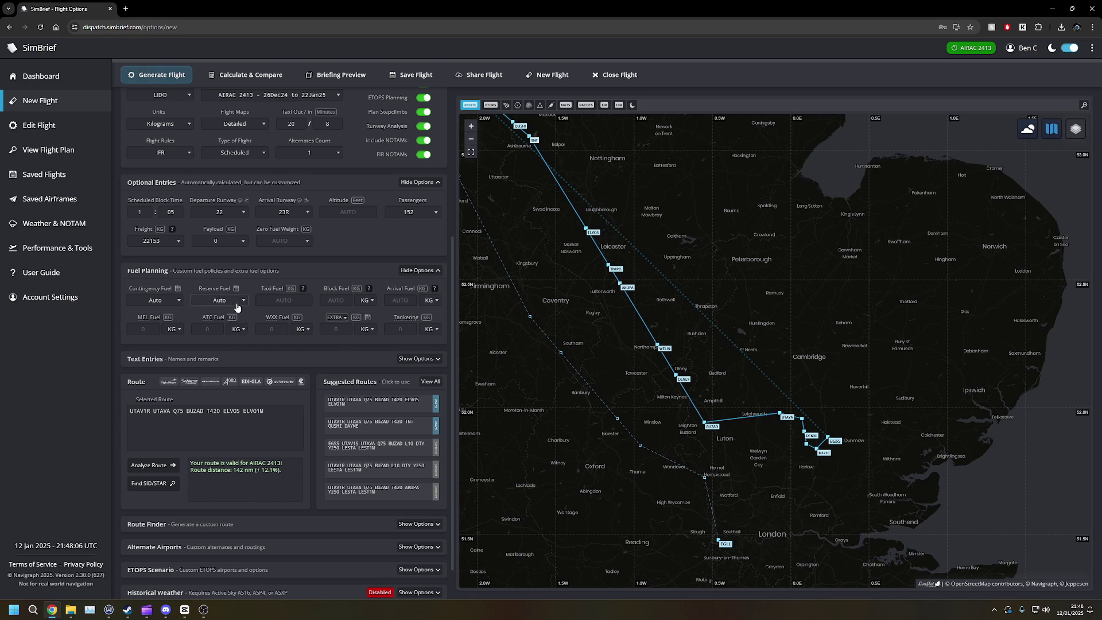
{"action": "left_click", "coordinate": [181, 299]}
{"action": "scroll", "coordinate": [184, 355], "scroll_direction": "down", "scroll_amount": 1}
{"action": "scroll", "coordinate": [166, 402], "scroll_direction": "down", "scroll_amount": 10}
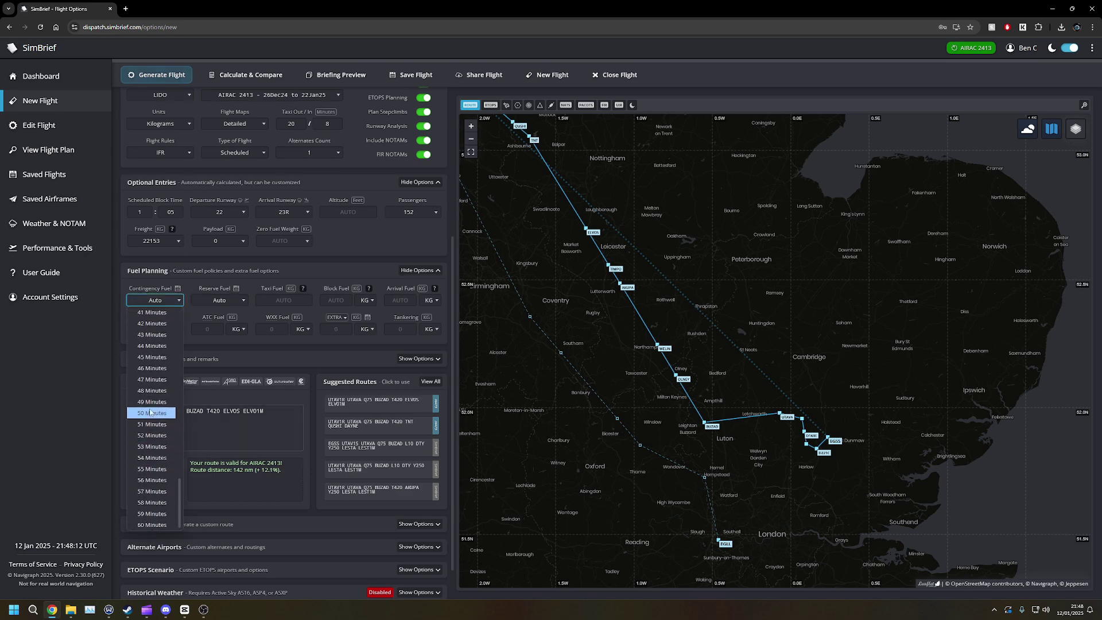
{"action": "scroll", "coordinate": [155, 419], "scroll_direction": "up", "scroll_amount": 3}
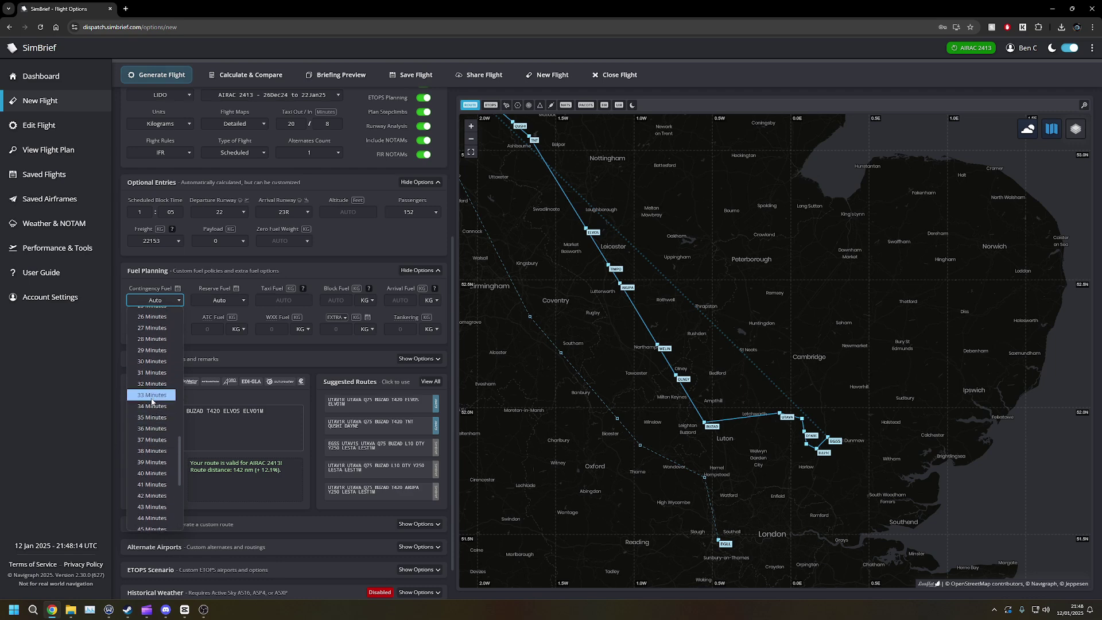
{"action": "left_click", "coordinate": [158, 361]}
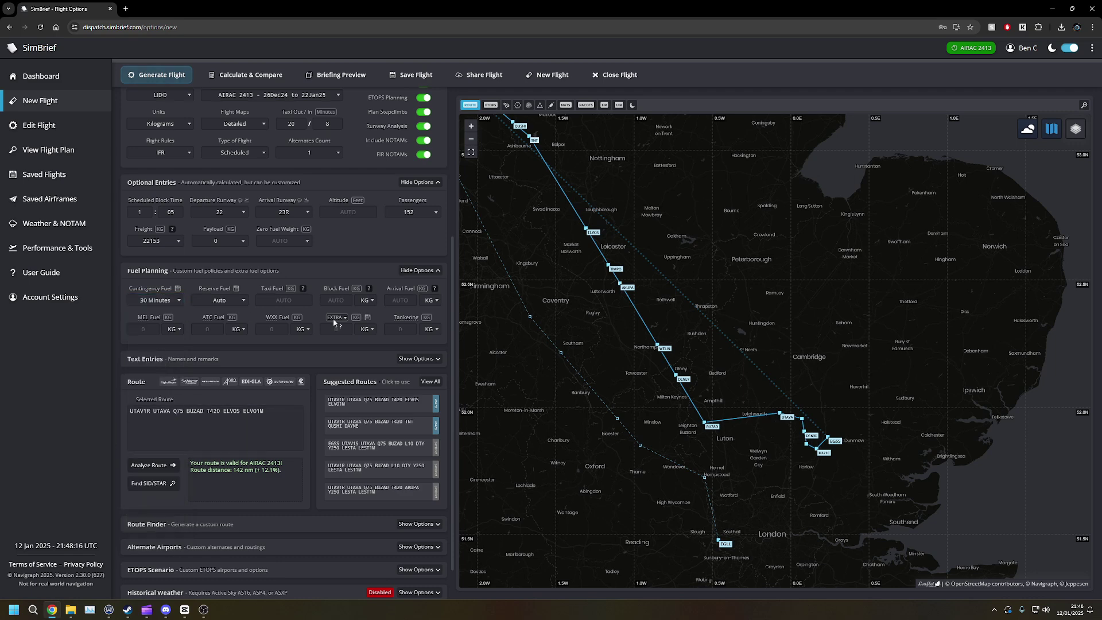
- Look over the whole planned route on the map, from EGCC down to EGSS
{"action": "left_click_drag", "start_coordinate": [568, 307], "coordinate": [608, 417]}
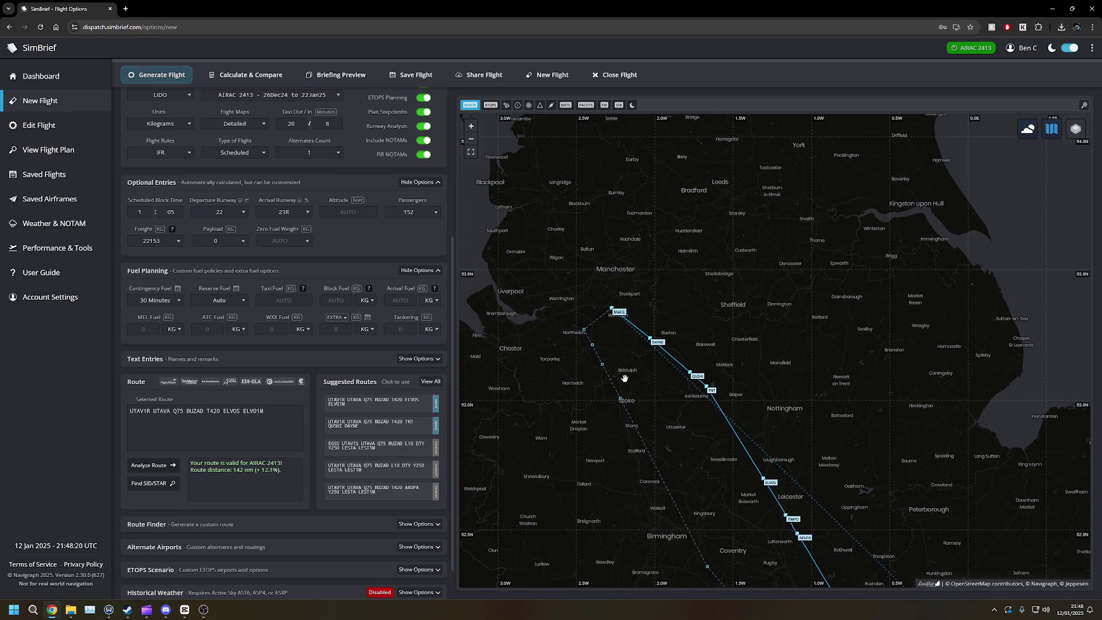
{"action": "scroll", "coordinate": [640, 381], "scroll_direction": "down", "scroll_amount": 1}
{"action": "left_click_drag", "start_coordinate": [640, 381], "coordinate": [554, 379]}
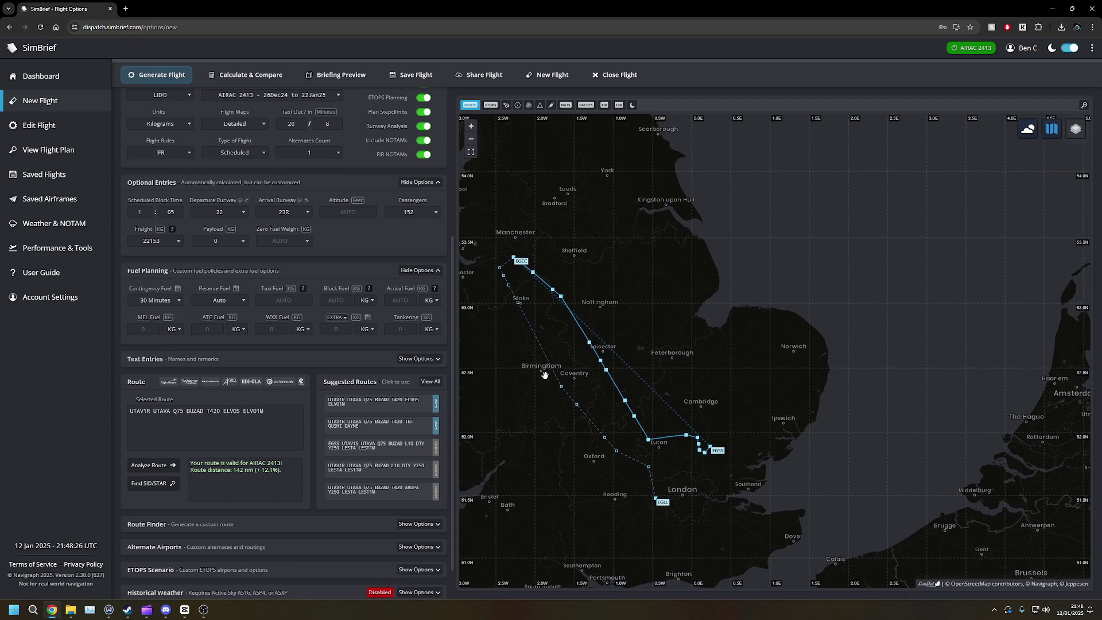
{"action": "scroll", "coordinate": [545, 375], "scroll_direction": "up", "scroll_amount": 1}
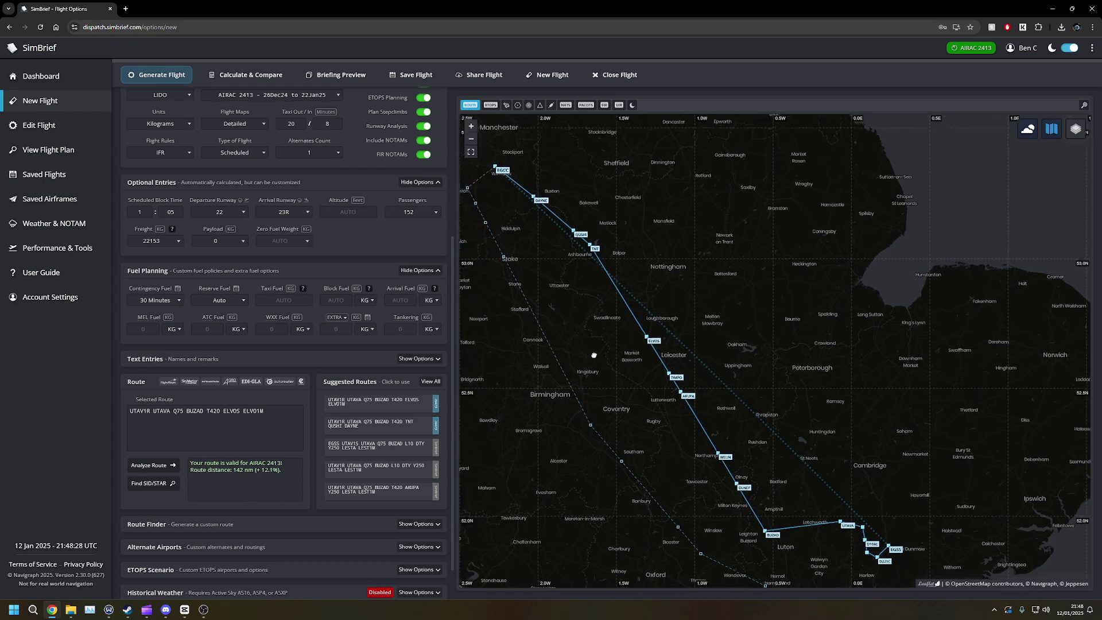
- Check the reserve fuel choices, keeping Auto, and look at the text entries for names and remarks
{"action": "left_click", "coordinate": [240, 308]}
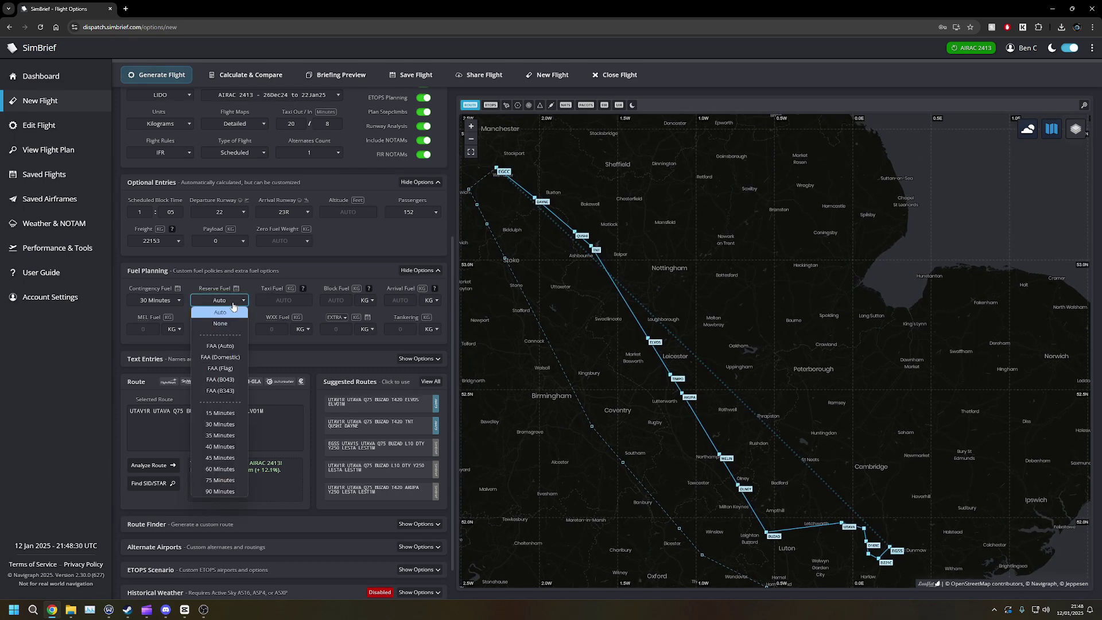
{"action": "left_click", "coordinate": [230, 305]}
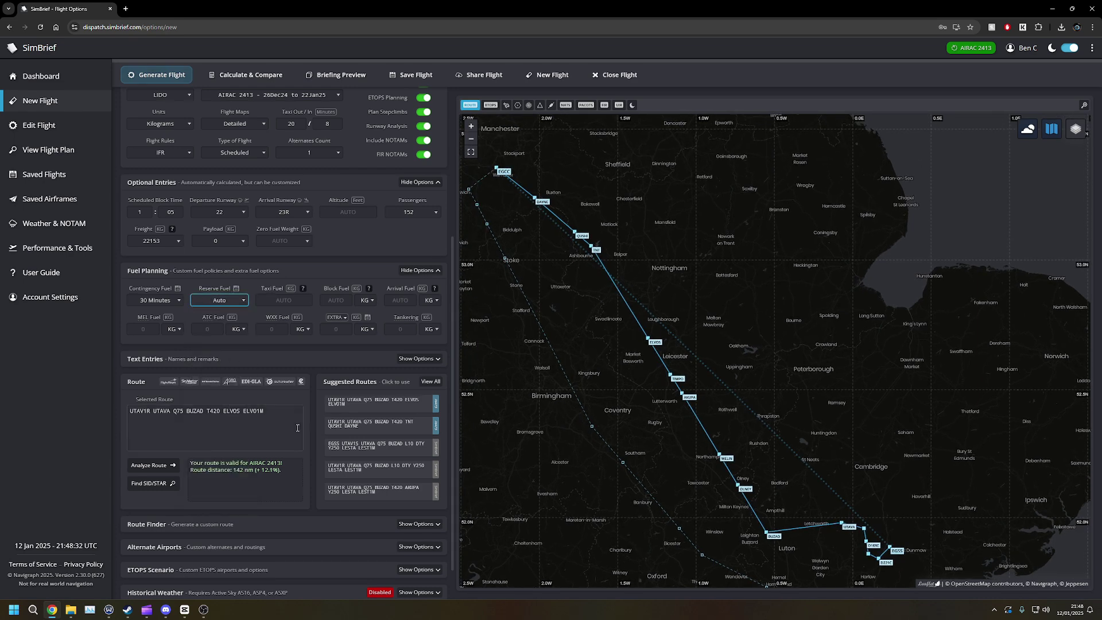
{"action": "left_click", "coordinate": [419, 359]}
{"action": "scroll", "coordinate": [284, 363], "scroll_direction": "down", "scroll_amount": 1}
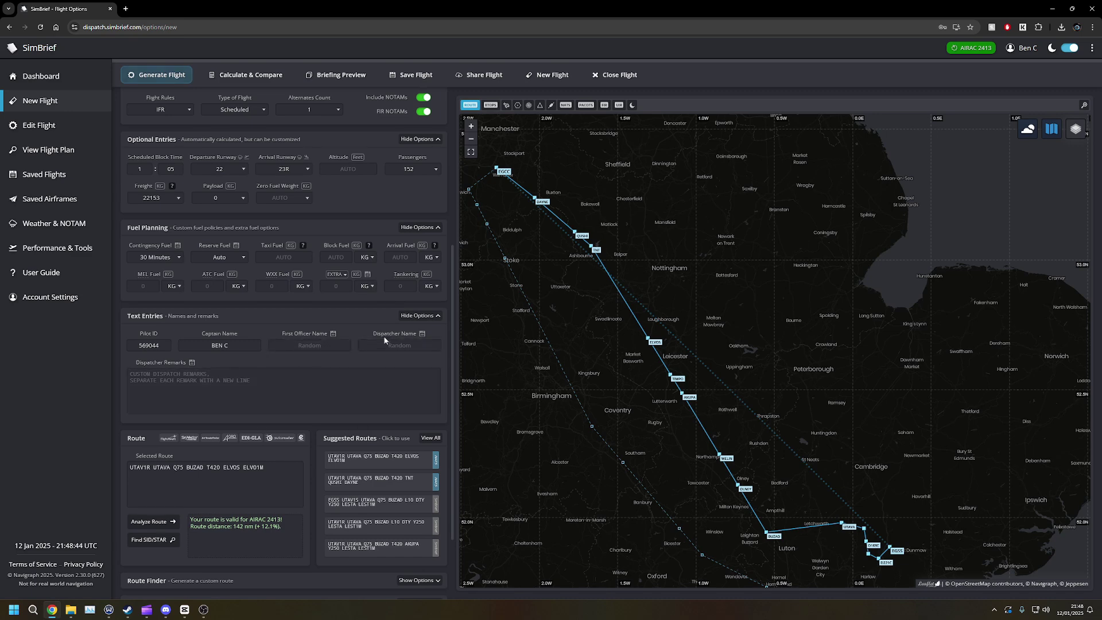
{"action": "left_click", "coordinate": [428, 317]}
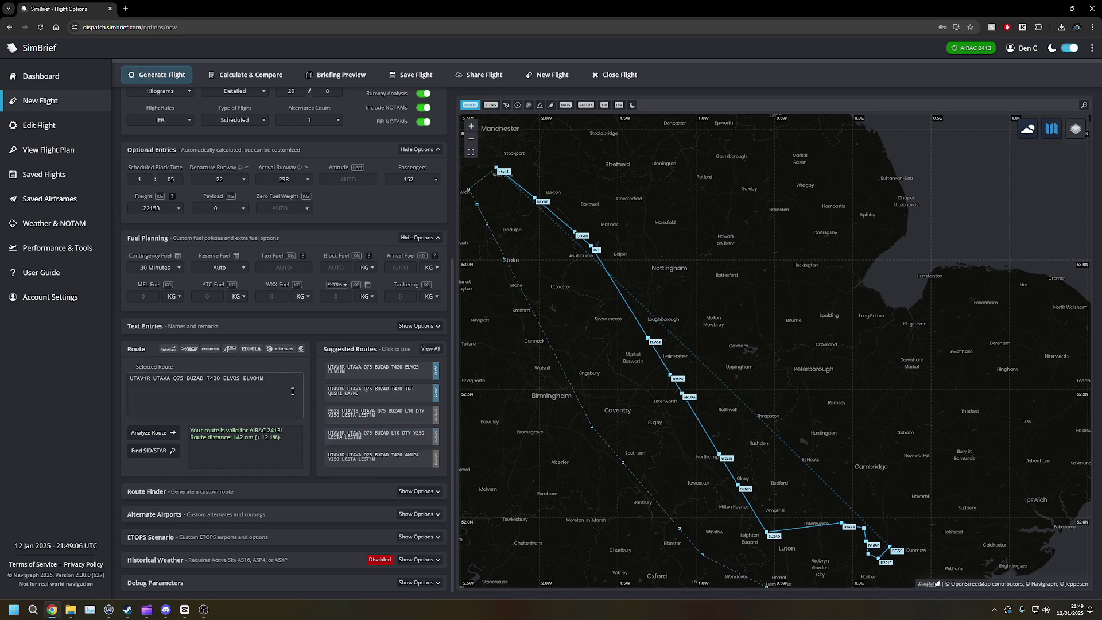
- Review the selected route string, its ELVO1W arrival, and the route's validity and distance result
{"action": "left_click_drag", "start_coordinate": [292, 391], "coordinate": [104, 374]}
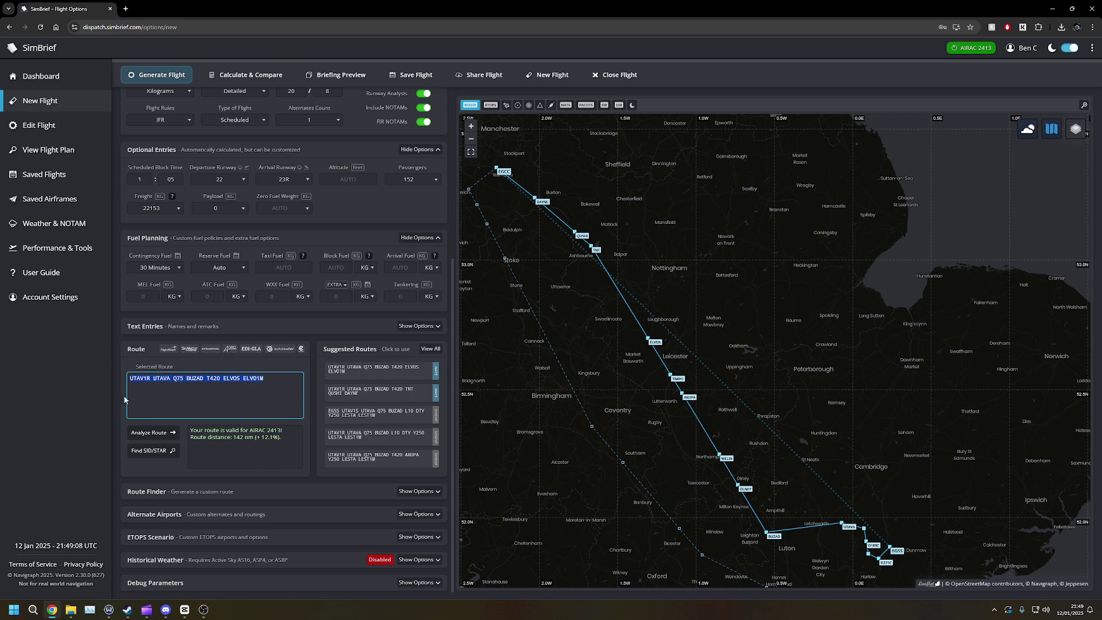
{"action": "left_click", "coordinate": [145, 399]}
{"action": "left_click_drag", "start_coordinate": [242, 379], "coordinate": [264, 379]}
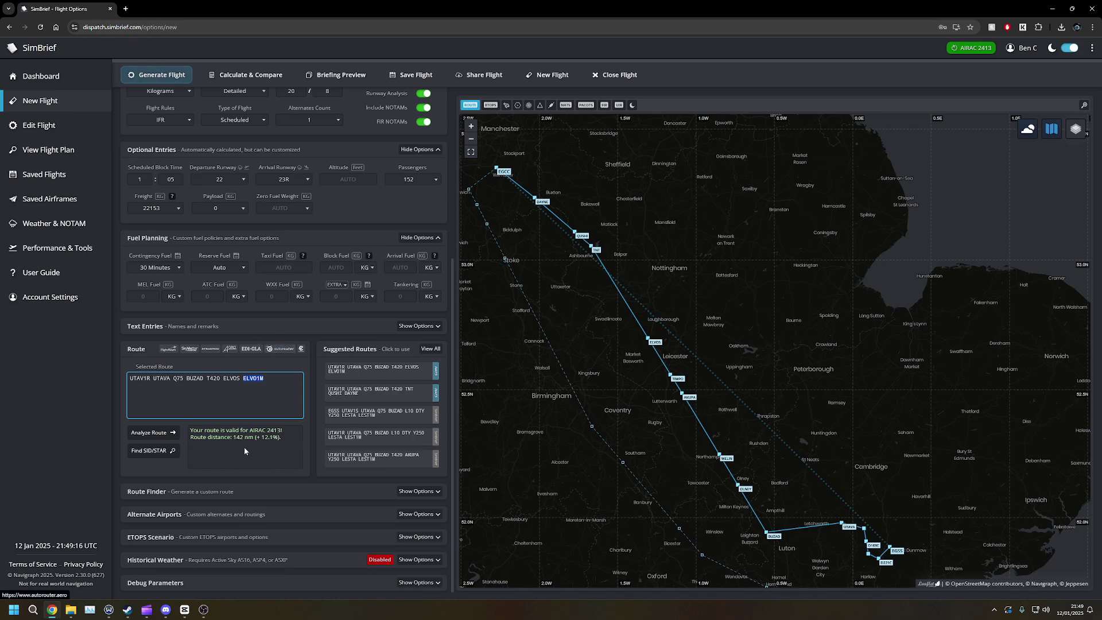
{"action": "left_click_drag", "start_coordinate": [284, 431], "coordinate": [188, 432]}
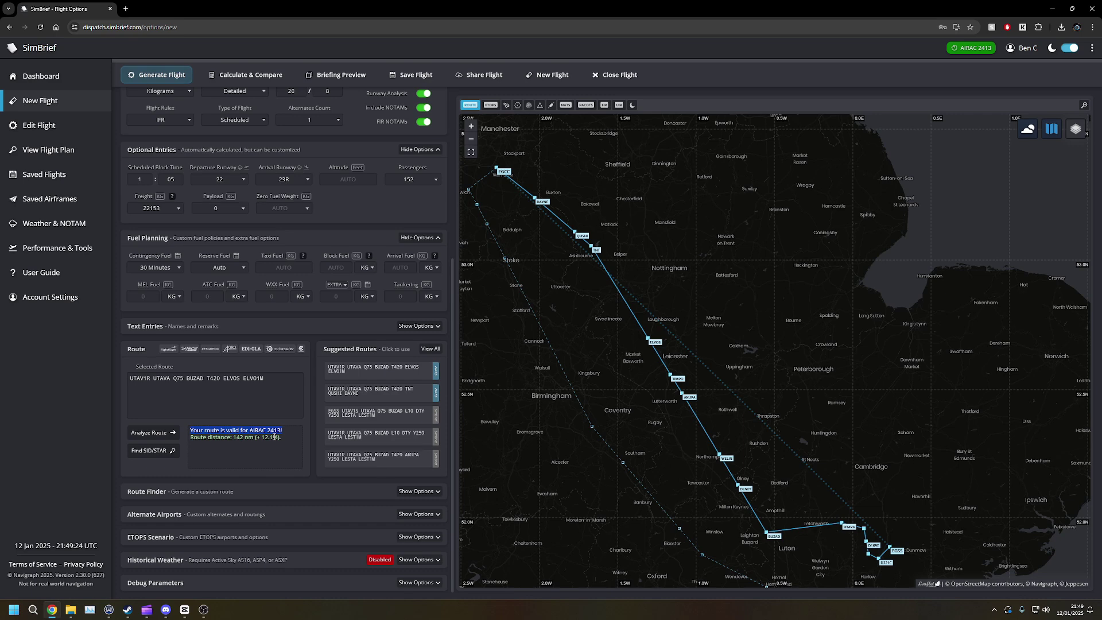
{"action": "left_click_drag", "start_coordinate": [281, 438], "coordinate": [233, 437]}
{"action": "left_click", "coordinate": [243, 438]}
{"action": "double_click", "coordinate": [264, 438]}
- Look at the Route Finder options for generating a custom route, leaving them unchanged
{"action": "left_click", "coordinate": [363, 491]}
{"action": "scroll", "coordinate": [326, 498], "scroll_direction": "down", "scroll_amount": 2}
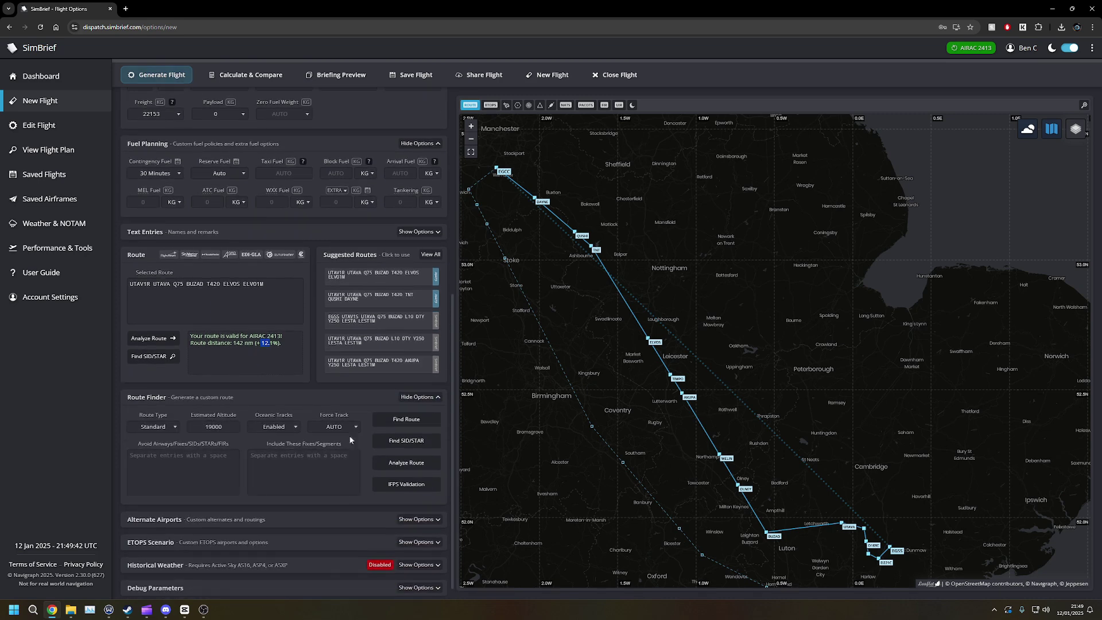
{"action": "triple_click", "coordinate": [418, 402]}
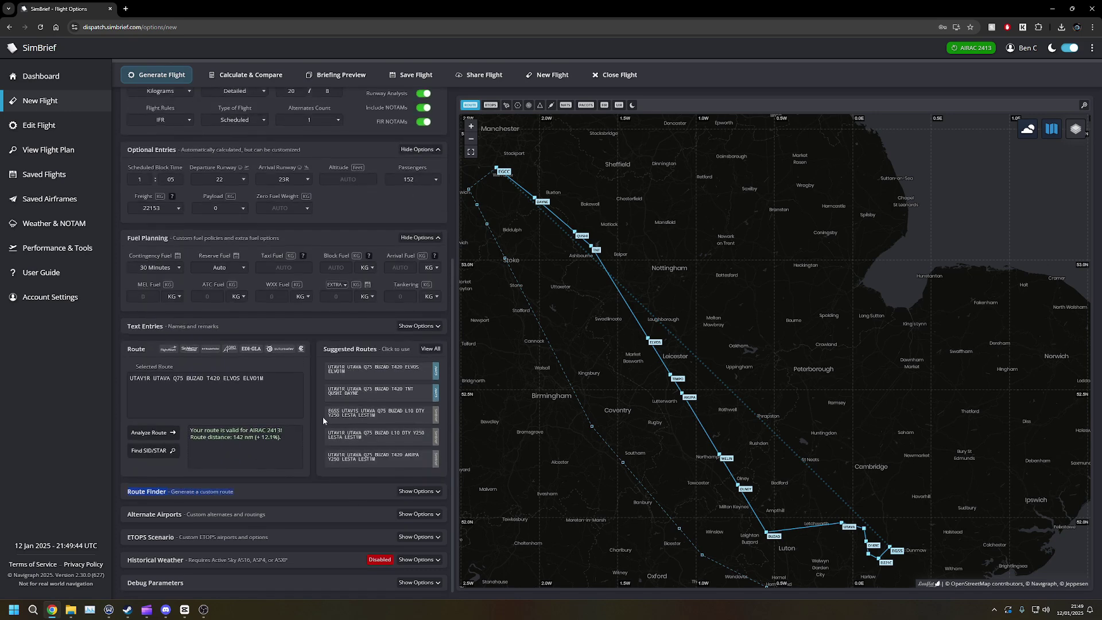
- Look at the ETOPS scenario options for custom airports and threshold time, leaving them unchanged
{"action": "left_click", "coordinate": [419, 536]}
{"action": "scroll", "coordinate": [266, 435], "scroll_direction": "down", "scroll_amount": 1}
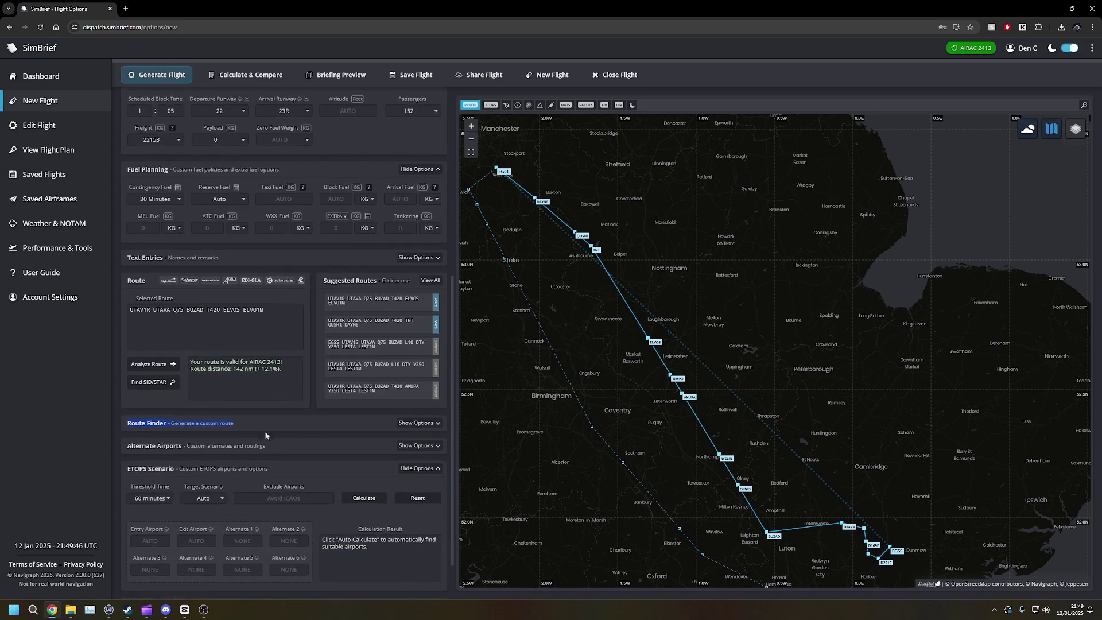
{"action": "scroll", "coordinate": [232, 488], "scroll_direction": "down", "scroll_amount": 1}
{"action": "left_click", "coordinate": [411, 420]}
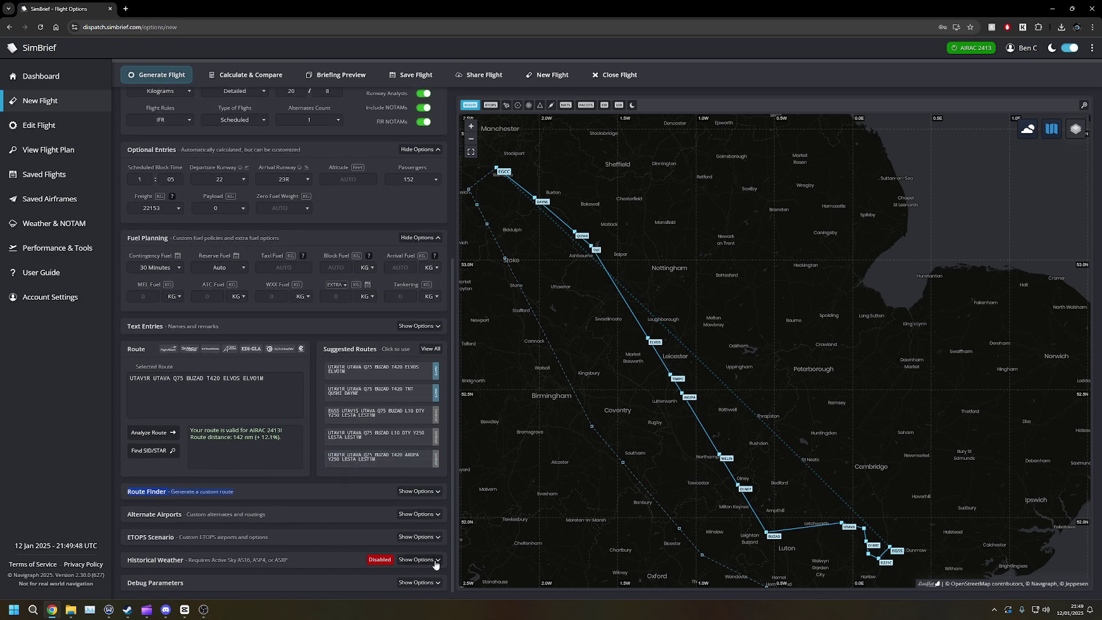
- Look at the historical weather options, leaving the default SimBrief weather in use
{"action": "left_click", "coordinate": [419, 560]}
{"action": "scroll", "coordinate": [355, 524], "scroll_direction": "down", "scroll_amount": 1}
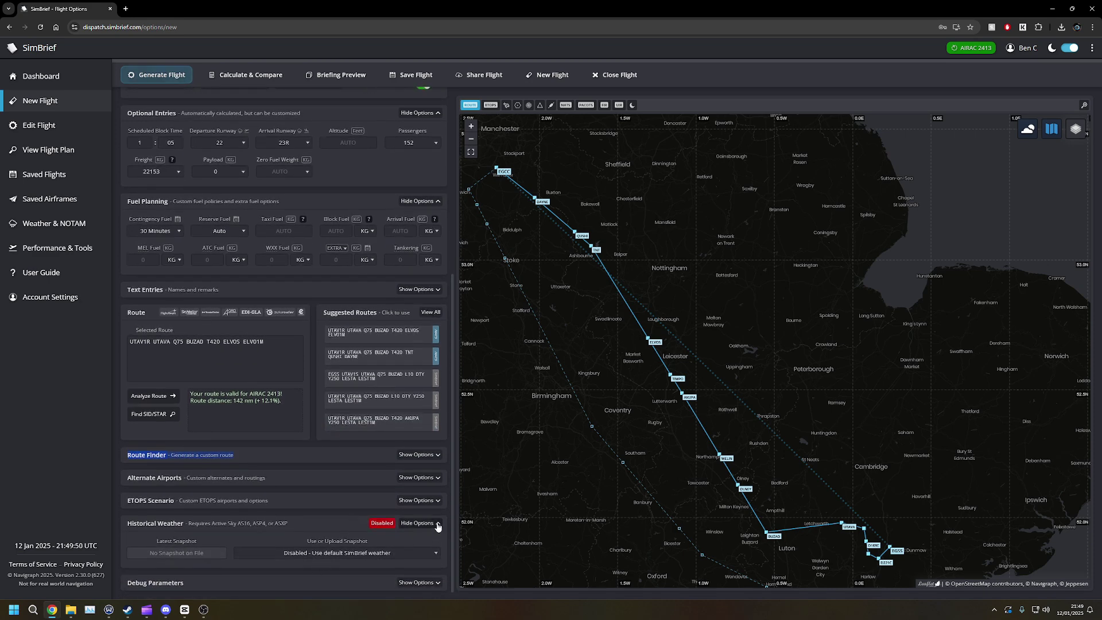
{"action": "left_click", "coordinate": [434, 527]}
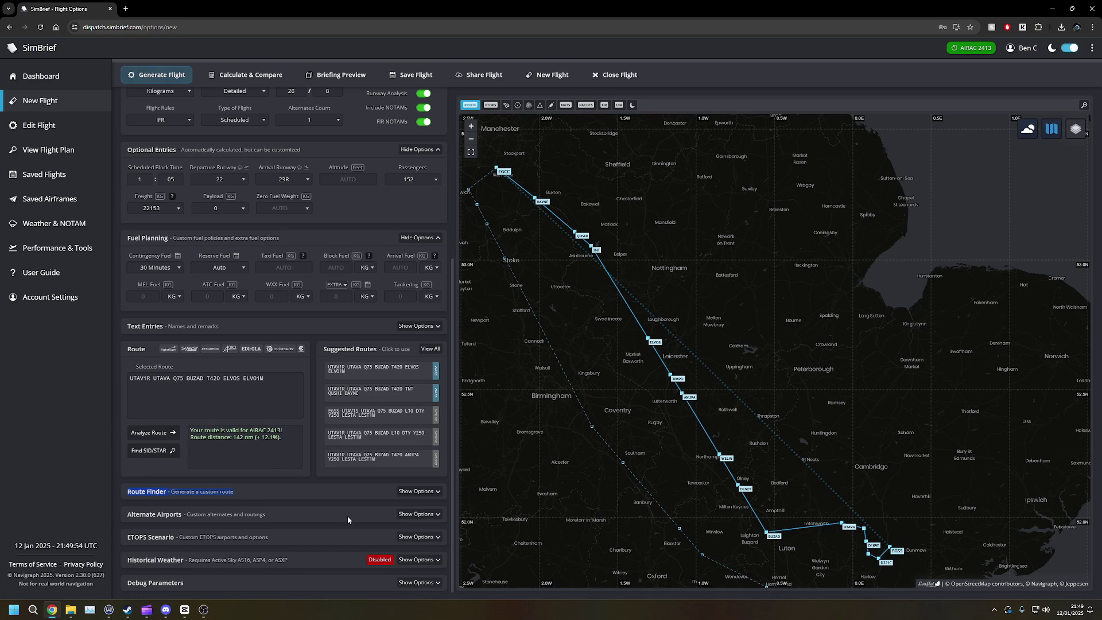
- Review the flight options form once more and examine the departure part of the route around EGSS
{"action": "scroll", "coordinate": [318, 504], "scroll_direction": "up", "scroll_amount": 5}
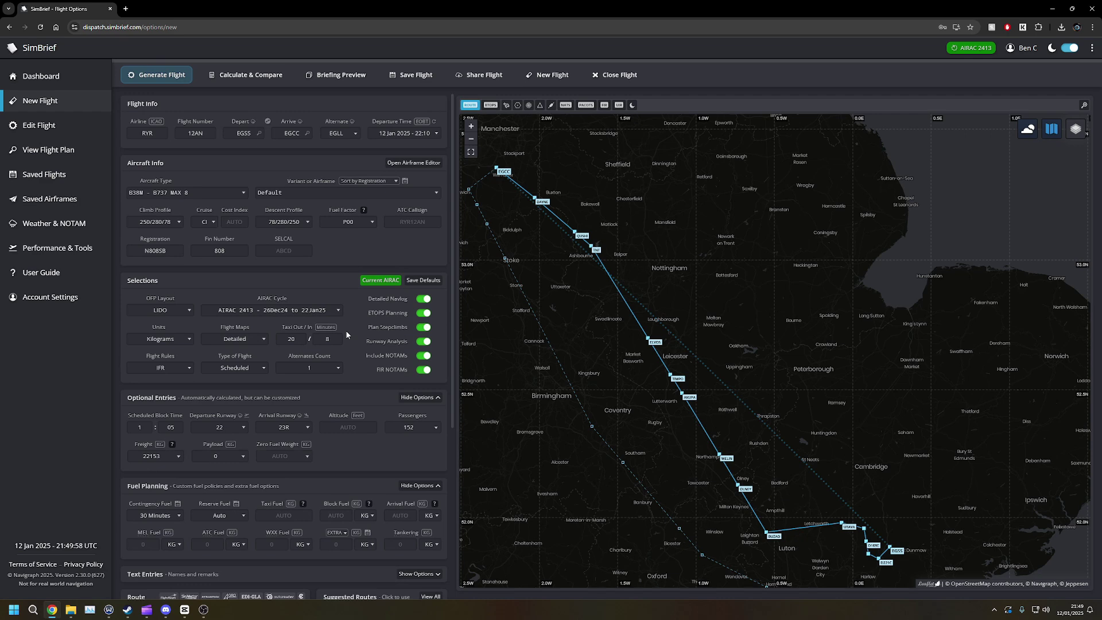
{"action": "scroll", "coordinate": [346, 329], "scroll_direction": "down", "scroll_amount": 5}
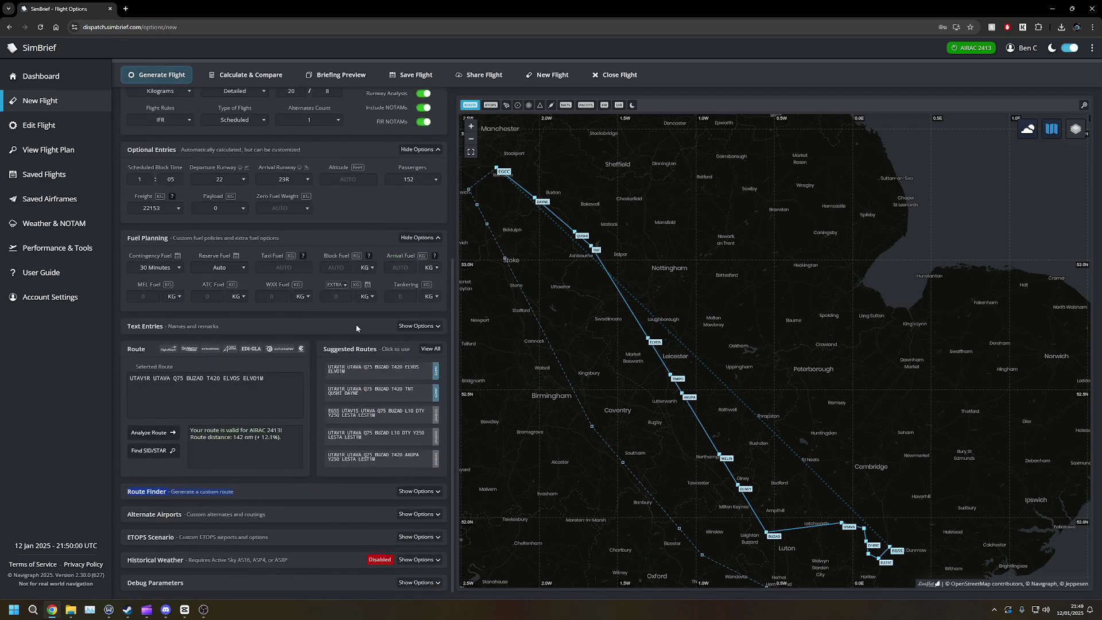
{"action": "left_click_drag", "start_coordinate": [658, 469], "coordinate": [742, 461]}
{"action": "scroll", "coordinate": [1048, 445], "scroll_direction": "up", "scroll_amount": 2}
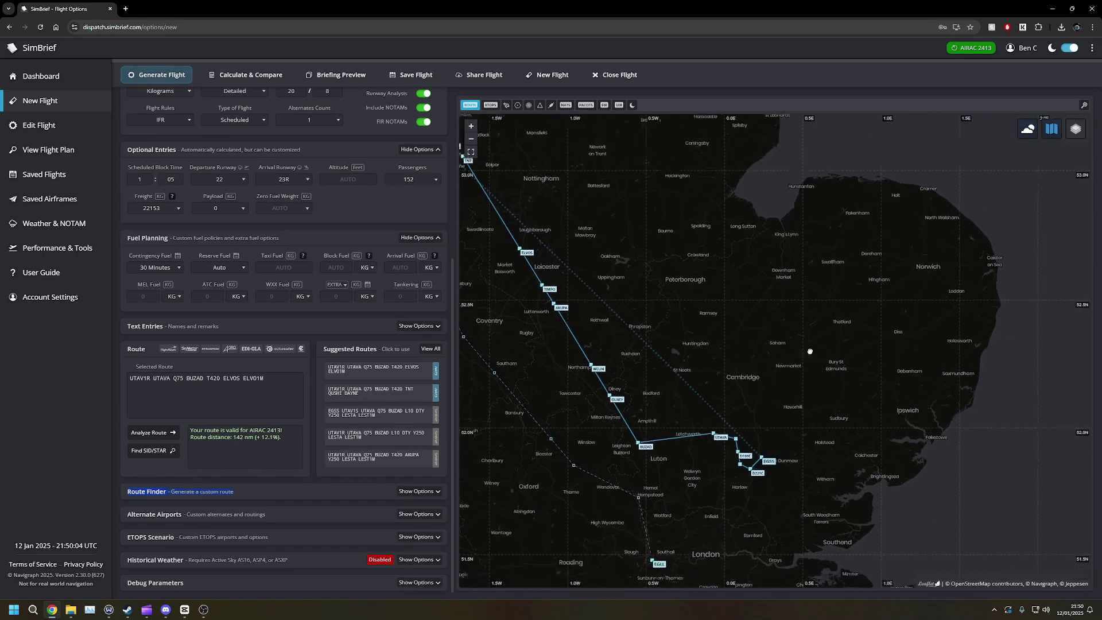
- Examine the planned route on the map from the EGSS departure to the EGCC arrival, including the diversion towards EGLL
{"action": "left_click_drag", "start_coordinate": [632, 293], "coordinate": [658, 372]}
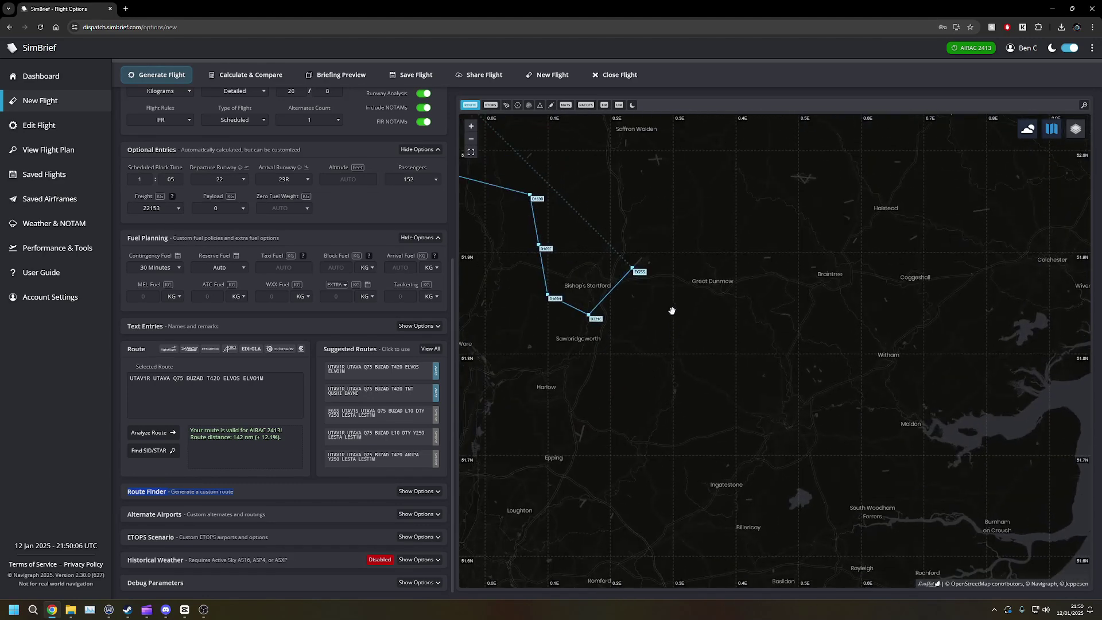
{"action": "scroll", "coordinate": [595, 334], "scroll_direction": "down", "scroll_amount": 2}
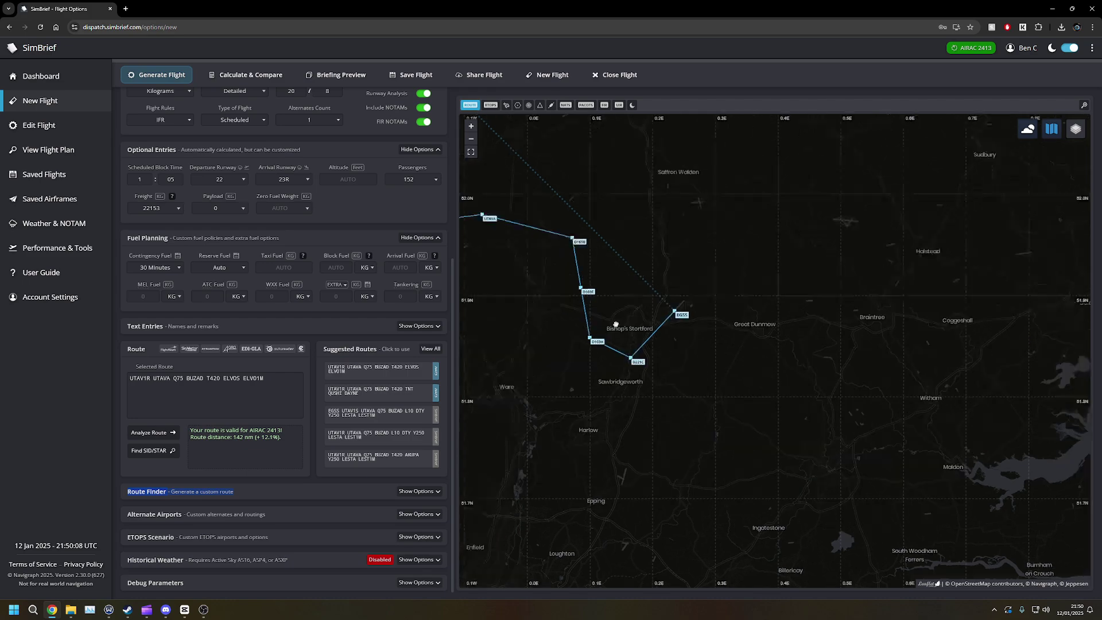
{"action": "left_click_drag", "start_coordinate": [598, 320], "coordinate": [672, 421]}
{"action": "left_click_drag", "start_coordinate": [565, 287], "coordinate": [709, 438]}
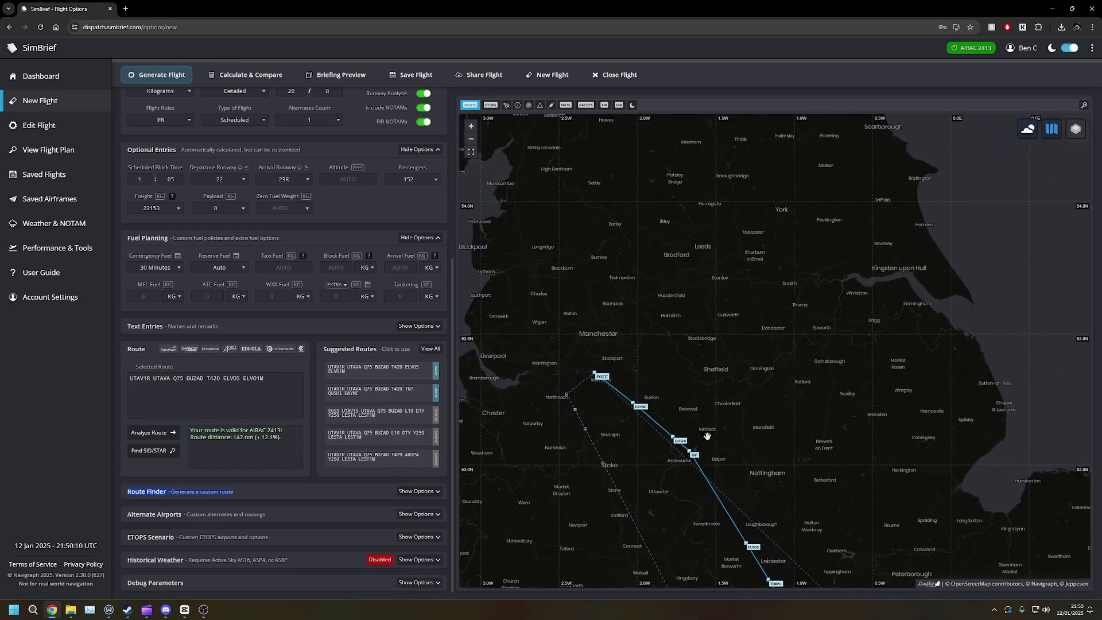
{"action": "scroll", "coordinate": [591, 383], "scroll_direction": "up", "scroll_amount": 2}
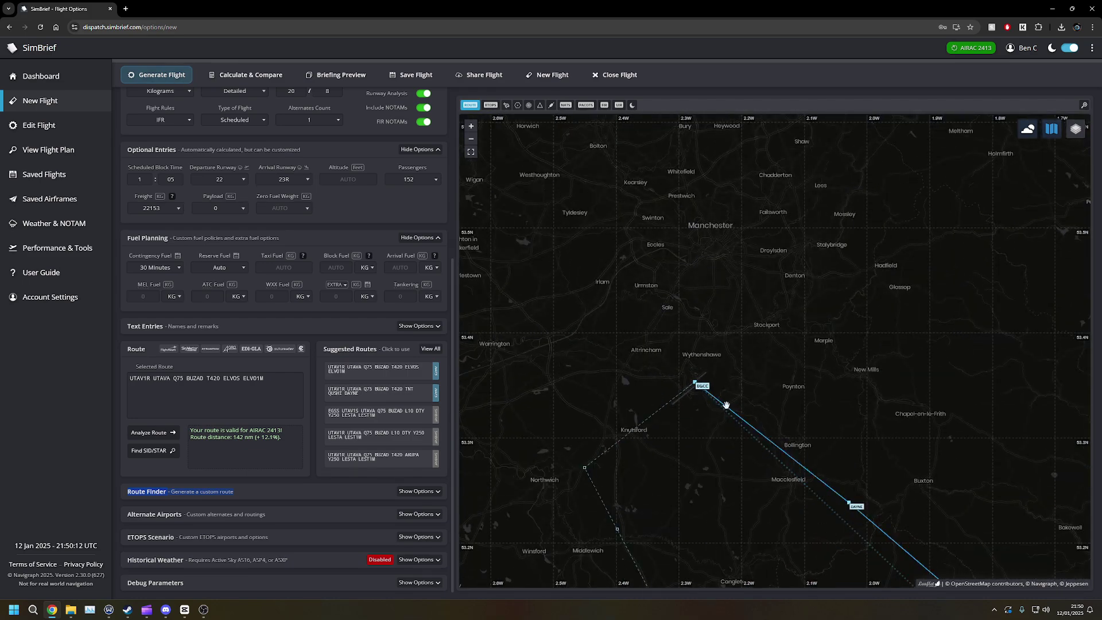
{"action": "left_click_drag", "start_coordinate": [783, 435], "coordinate": [671, 305]}
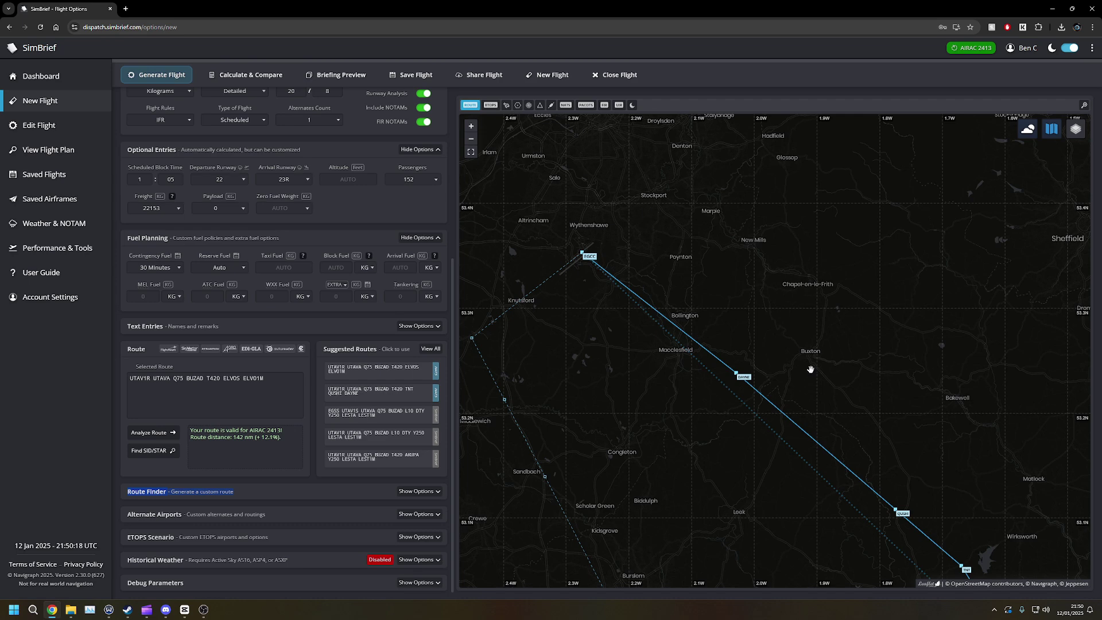
{"action": "scroll", "coordinate": [811, 368], "scroll_direction": "down", "scroll_amount": 2}
{"action": "left_click_drag", "start_coordinate": [819, 432], "coordinate": [642, 351]}
{"action": "scroll", "coordinate": [651, 391], "scroll_direction": "down", "scroll_amount": 1}
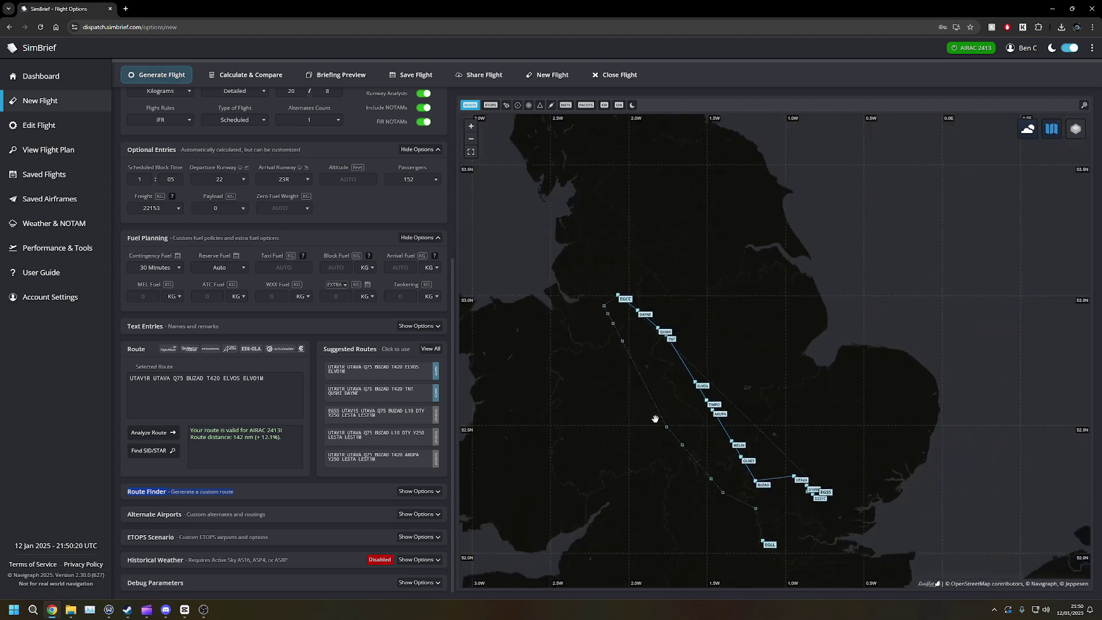
{"action": "left_click_drag", "start_coordinate": [660, 418], "coordinate": [542, 352]}
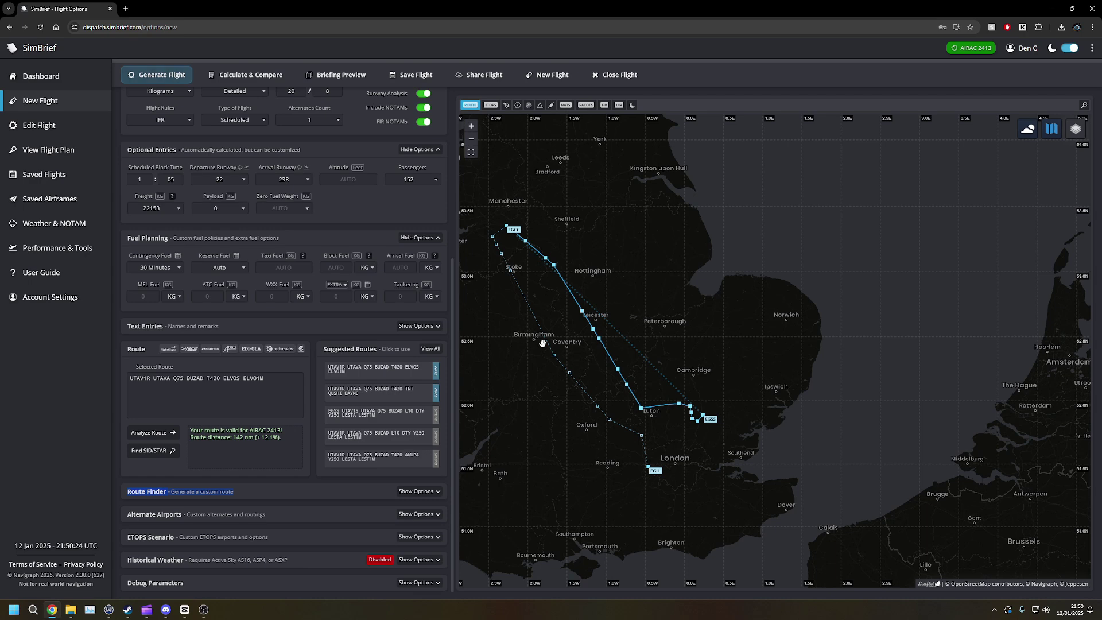
- Check the flight options form a last time and generate the flight plan
{"action": "scroll", "coordinate": [355, 339], "scroll_direction": "up", "scroll_amount": 4}
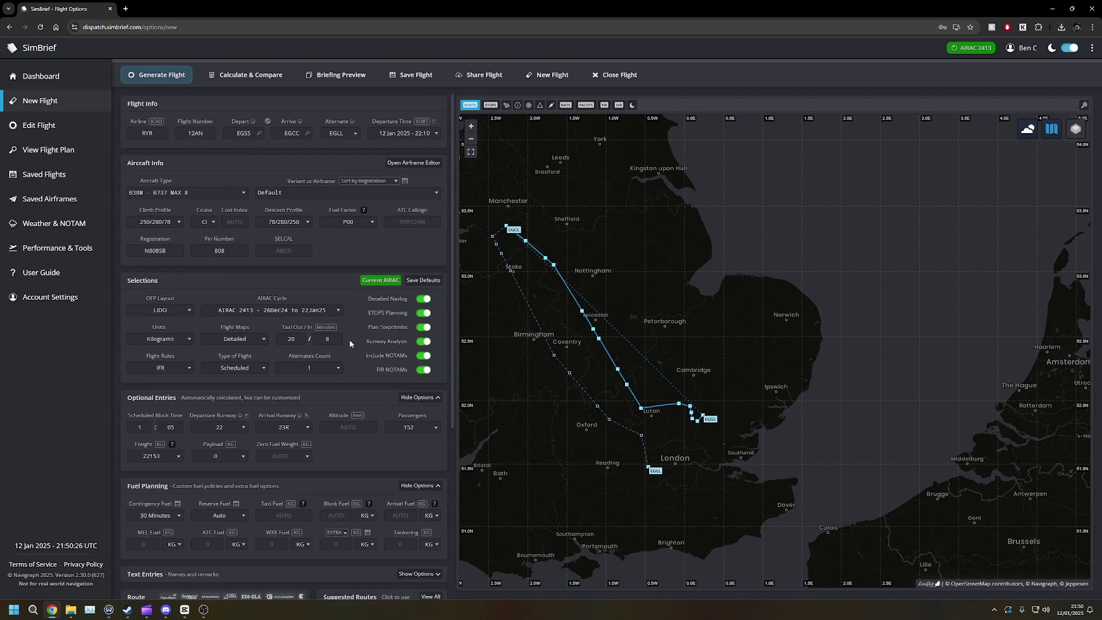
{"action": "scroll", "coordinate": [363, 449], "scroll_direction": "down", "scroll_amount": 1}
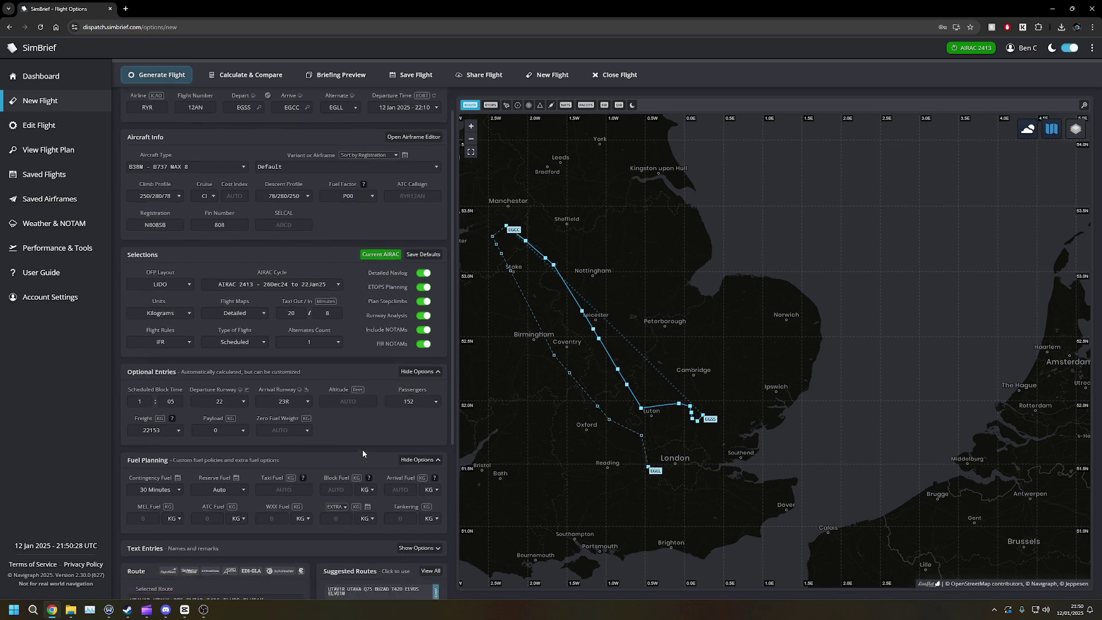
{"action": "scroll", "coordinate": [361, 444], "scroll_direction": "up", "scroll_amount": 1}
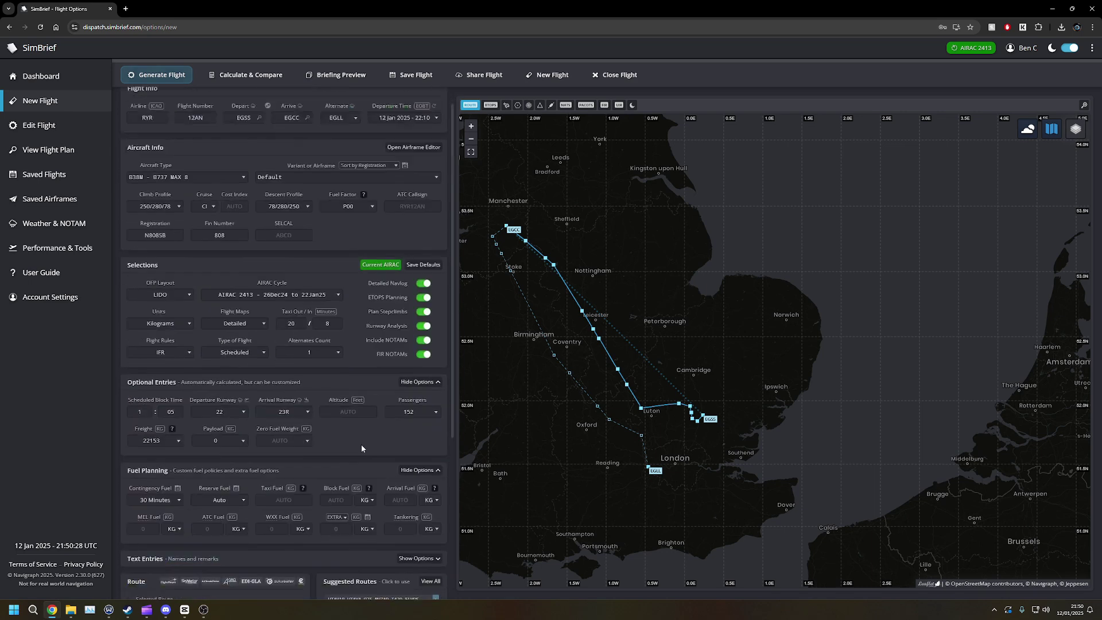
{"action": "left_click", "coordinate": [152, 78]}
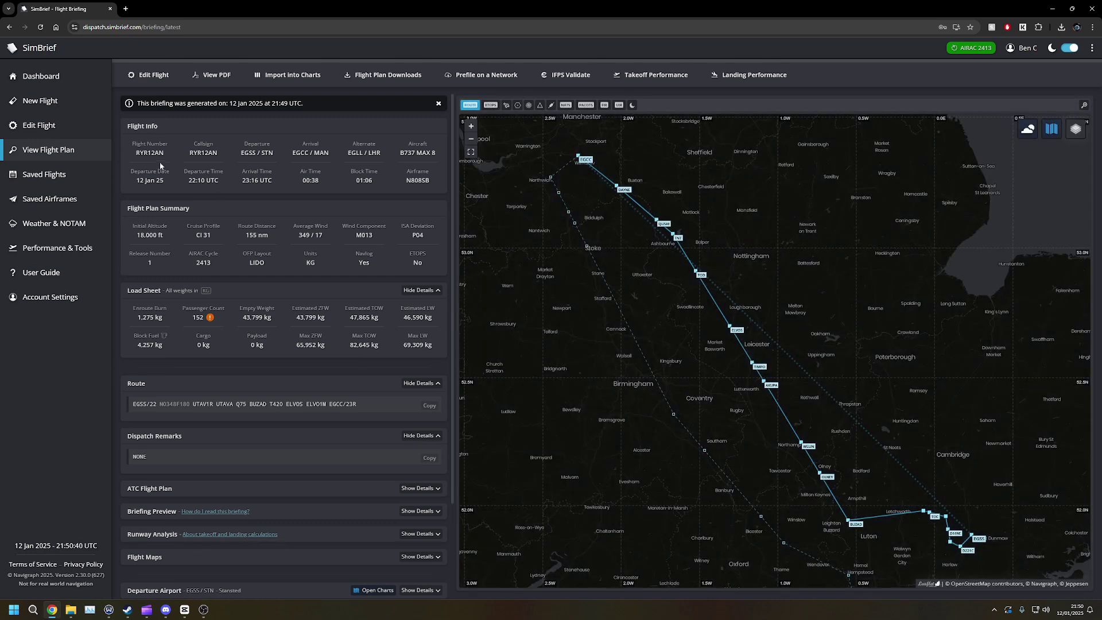
- Review the briefing's flight info and flight plan summary, including flight number, callsign, alternate, initial altitude, cruise profile and AIRAC cycle
{"action": "left_click_drag", "start_coordinate": [137, 152], "coordinate": [423, 356]}
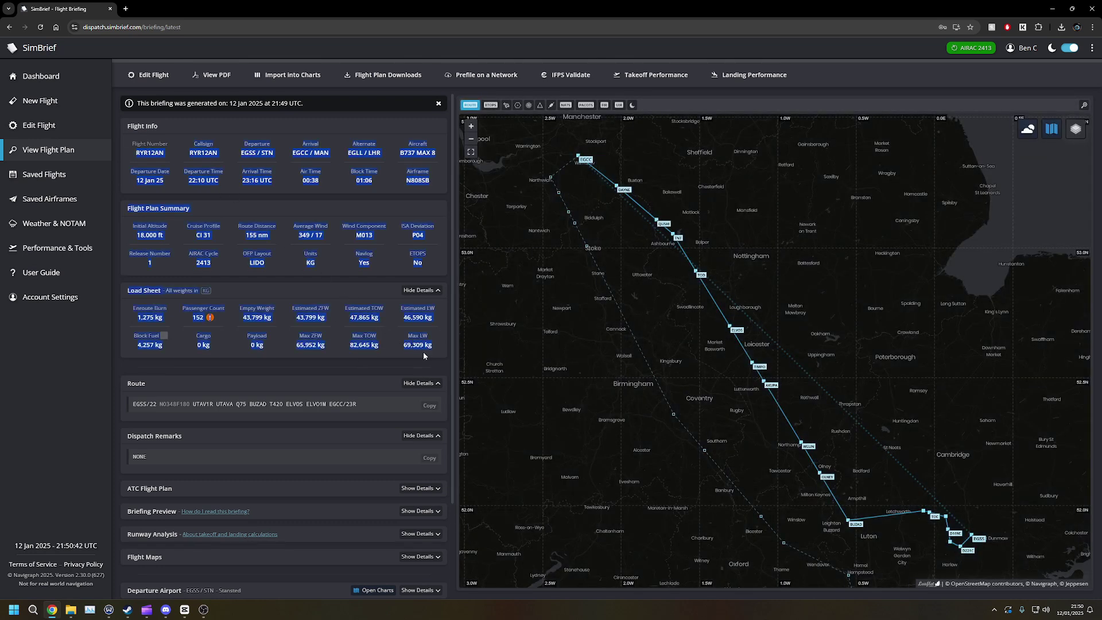
{"action": "left_click", "coordinate": [319, 383]}
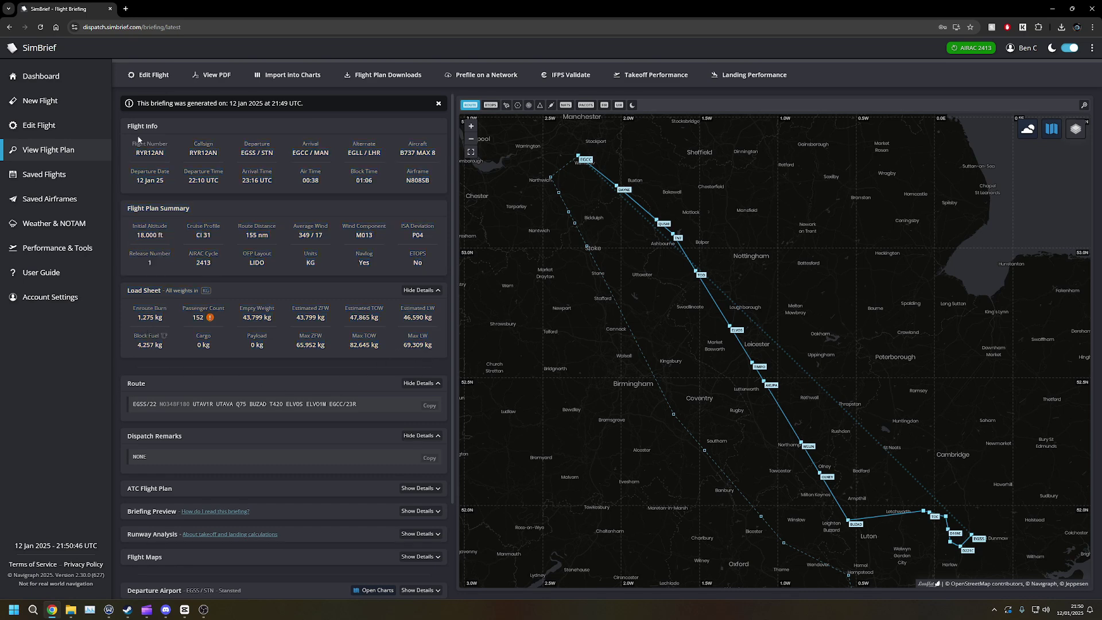
{"action": "double_click", "coordinate": [138, 153]}
{"action": "double_click", "coordinate": [214, 159]}
{"action": "left_click", "coordinate": [353, 153]}
{"action": "left_click_drag", "start_coordinate": [137, 236], "coordinate": [172, 239]}
{"action": "left_click_drag", "start_coordinate": [194, 236], "coordinate": [221, 241]}
{"action": "left_click", "coordinate": [197, 265]}
- Check the load sheet's enroute burn and passenger count, and read the payload limitation notice attached to the passenger count
{"action": "scroll", "coordinate": [172, 334], "scroll_direction": "down", "scroll_amount": 1}
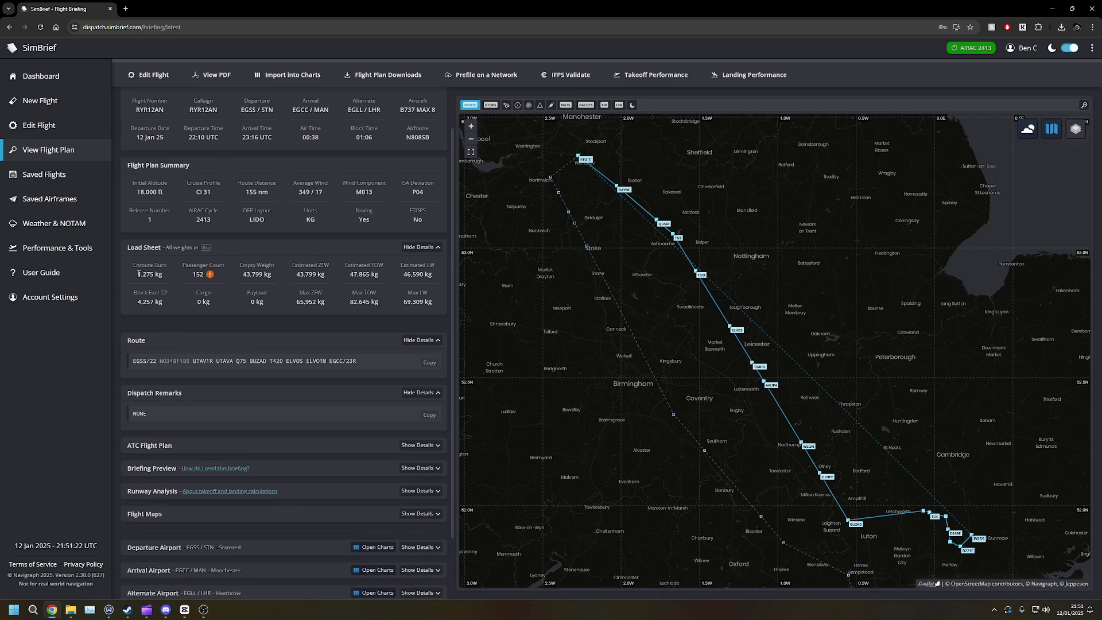
{"action": "left_click_drag", "start_coordinate": [138, 274], "coordinate": [178, 278]}
{"action": "left_click_drag", "start_coordinate": [192, 275], "coordinate": [210, 278]}
{"action": "left_click", "coordinate": [210, 277]}
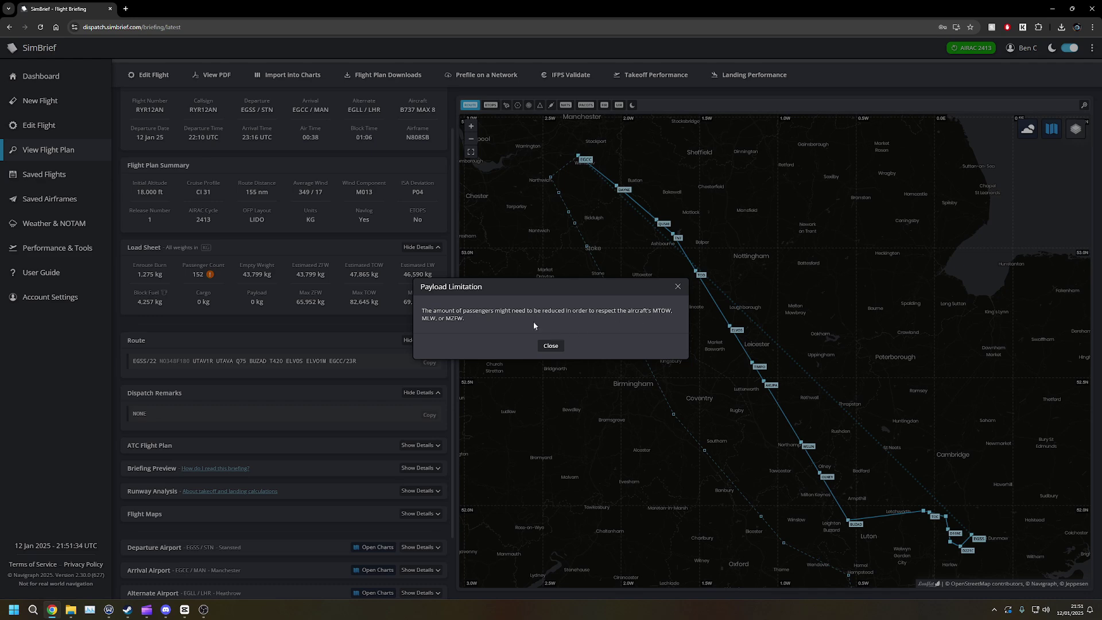
{"action": "left_click_drag", "start_coordinate": [423, 319], "coordinate": [438, 318]}
{"action": "left_click", "coordinate": [549, 343]}
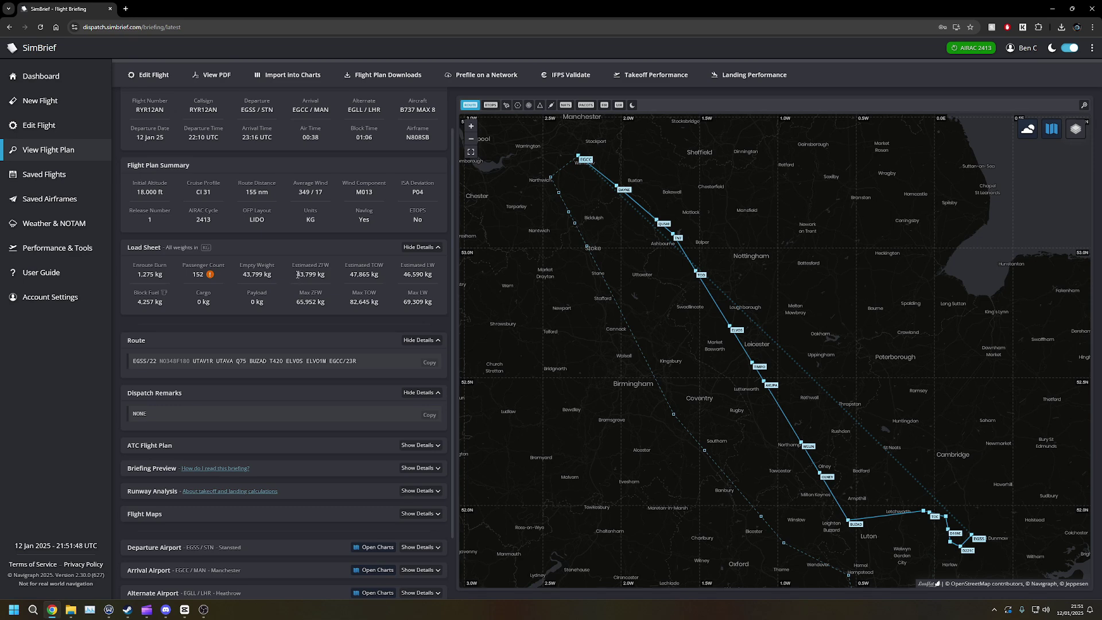
- Check the estimated zero fuel and takeoff weights, block fuel and cargo in the load sheet
{"action": "left_click_drag", "start_coordinate": [296, 274], "coordinate": [384, 280]}
{"action": "left_click_drag", "start_coordinate": [139, 304], "coordinate": [226, 307]}
{"action": "left_click", "coordinate": [183, 328]}
{"action": "mouse_move", "coordinate": [209, 275]}
{"action": "scroll", "coordinate": [236, 270], "scroll_direction": "down", "scroll_amount": 1}
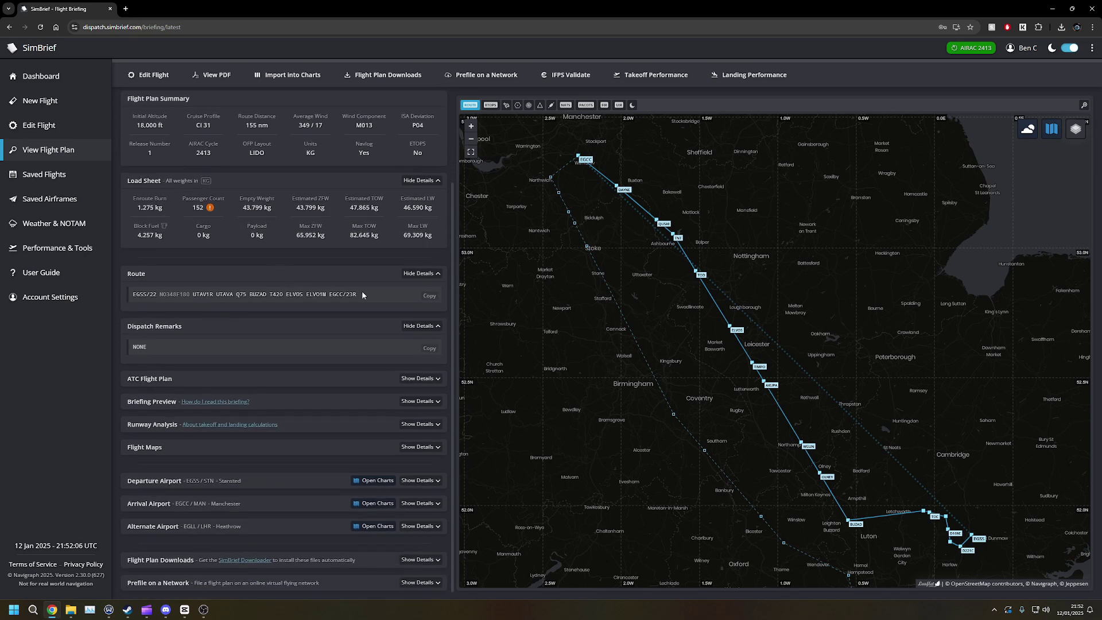
- Read through the generated route string from the departure runway to the arrival runway
{"action": "left_click_drag", "start_coordinate": [364, 294], "coordinate": [136, 294]}
{"action": "left_click", "coordinate": [136, 294]}
{"action": "left_click_drag", "start_coordinate": [160, 294], "coordinate": [318, 305]}
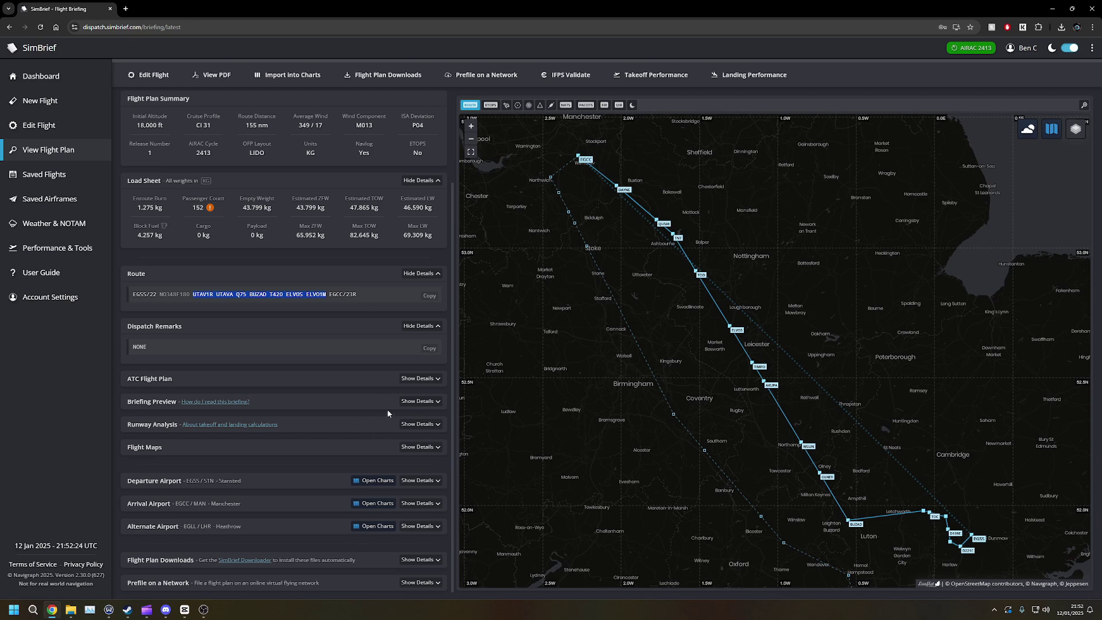
- Look briefly at the ATC flight plan and the briefing preview details, collapsing each section again
{"action": "left_click", "coordinate": [425, 379]}
{"action": "left_click", "coordinate": [423, 379]}
{"action": "left_click", "coordinate": [420, 402]}
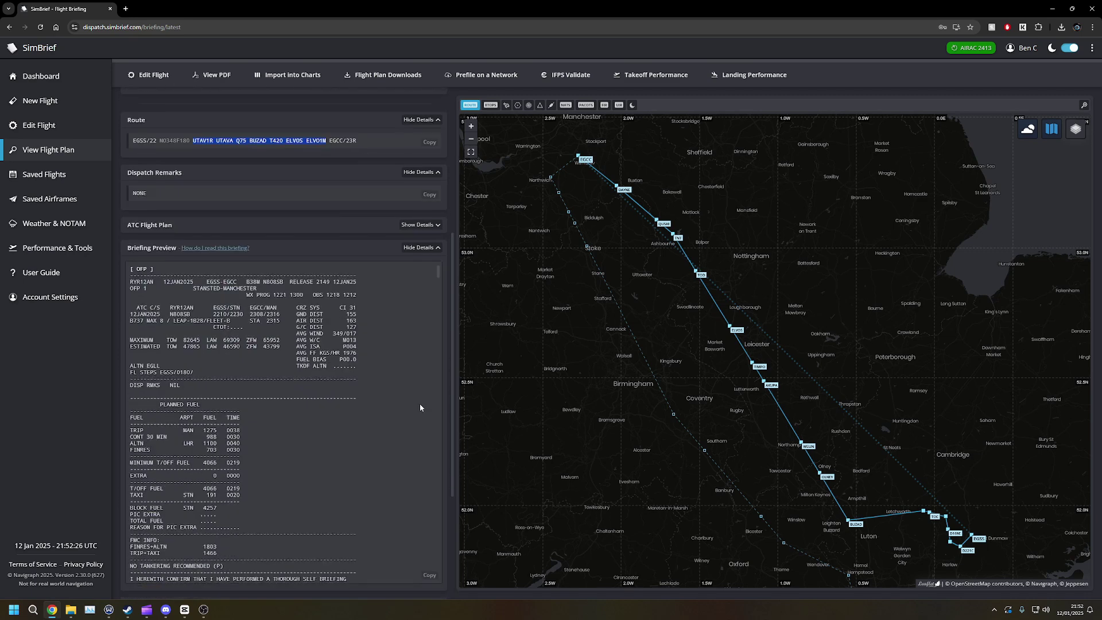
{"action": "left_click", "coordinate": [418, 247]}
{"action": "scroll", "coordinate": [357, 361], "scroll_direction": "up", "scroll_amount": 3}
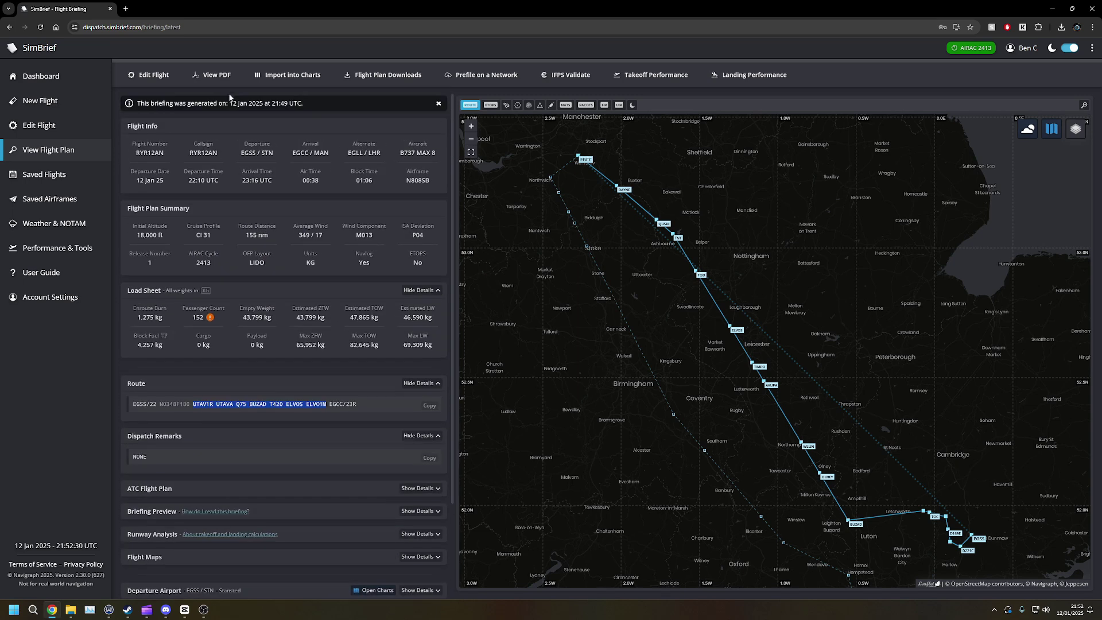
- Open the PDF version of the flight plan at its first page
{"action": "left_click", "coordinate": [222, 77]}
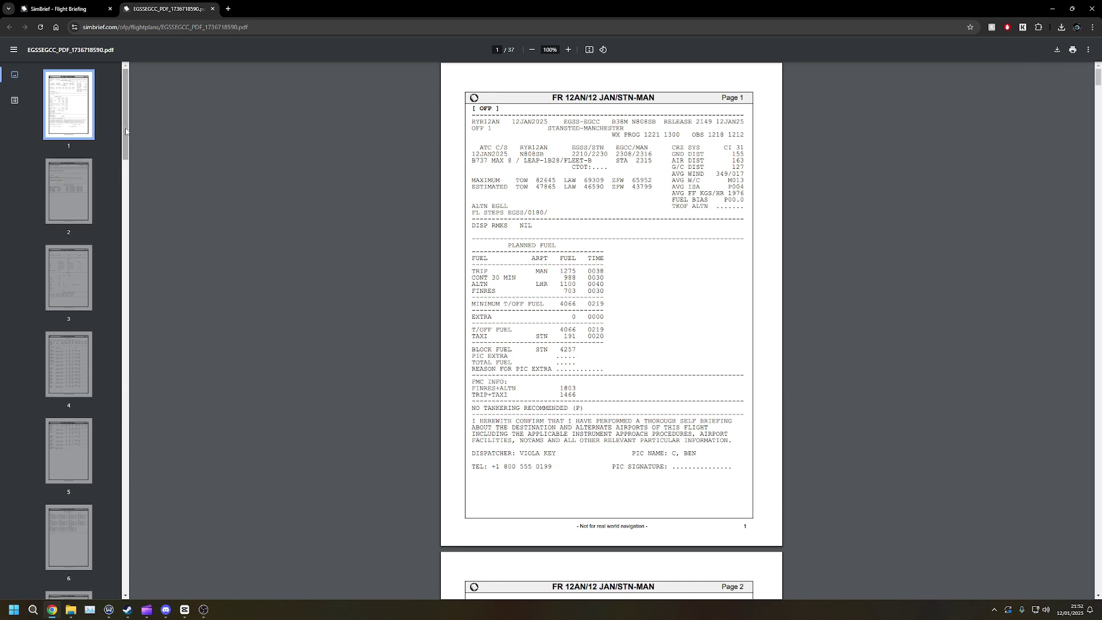
{"action": "left_click_drag", "start_coordinate": [126, 126], "coordinate": [120, 93]}
{"action": "scroll", "coordinate": [567, 235], "scroll_direction": "down", "scroll_amount": 1}
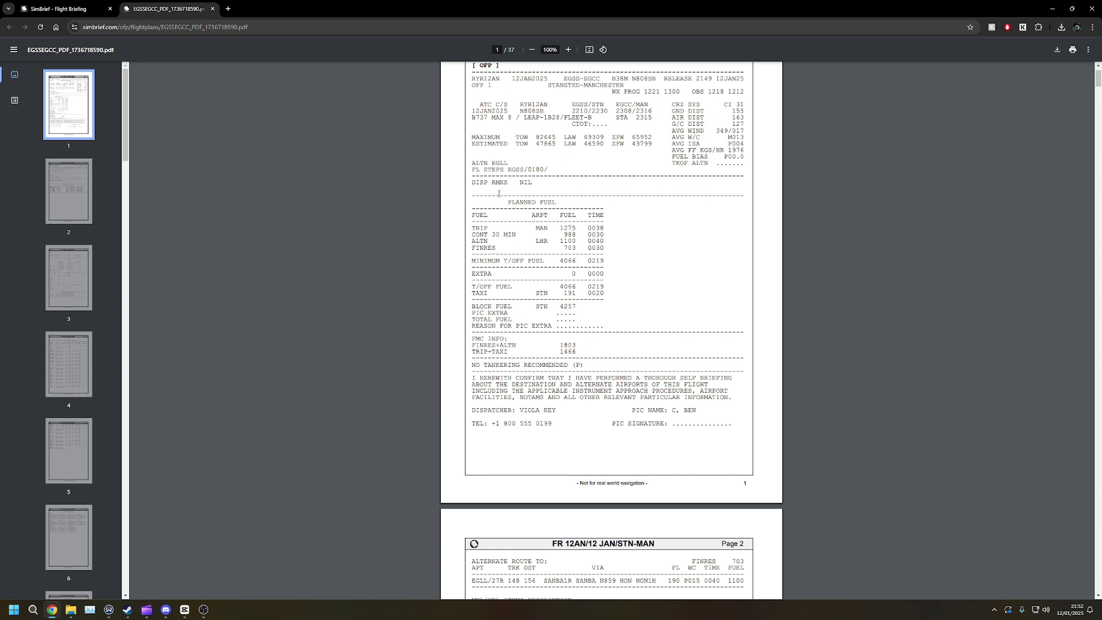
- Read the planned fuel table's trip, contingency, alternate, final reserve and minimum takeoff fuel entries
{"action": "left_click_drag", "start_coordinate": [499, 194], "coordinate": [572, 235]}
{"action": "left_click", "coordinate": [476, 226]}
{"action": "left_click", "coordinate": [573, 231]}
{"action": "left_click_drag", "start_coordinate": [559, 241], "coordinate": [579, 243]}
{"action": "left_click_drag", "start_coordinate": [604, 248], "coordinate": [574, 260]}
{"action": "left_click", "coordinate": [559, 246]}
{"action": "left_click_drag", "start_coordinate": [591, 261], "coordinate": [604, 261]}
- Read the takeoff, taxi and block fuel entries in the planned fuel table
{"action": "scroll", "coordinate": [632, 283], "scroll_direction": "down", "scroll_amount": 1}
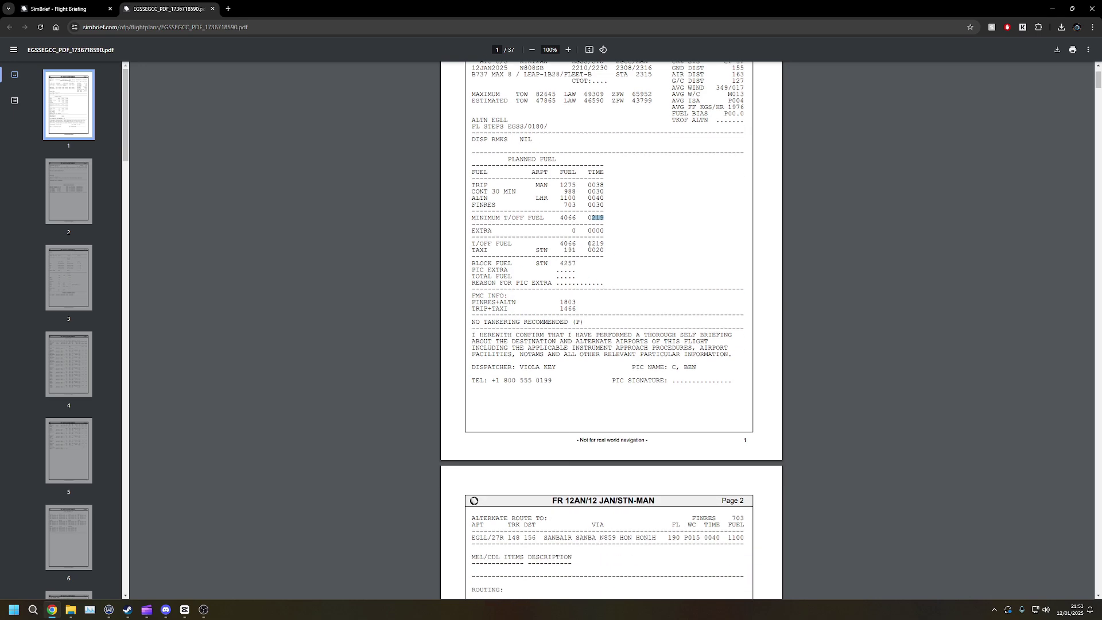
{"action": "left_click_drag", "start_coordinate": [587, 243], "coordinate": [615, 243]}
{"action": "left_click_drag", "start_coordinate": [565, 249], "coordinate": [580, 251]}
{"action": "left_click_drag", "start_coordinate": [561, 262], "coordinate": [472, 263]}
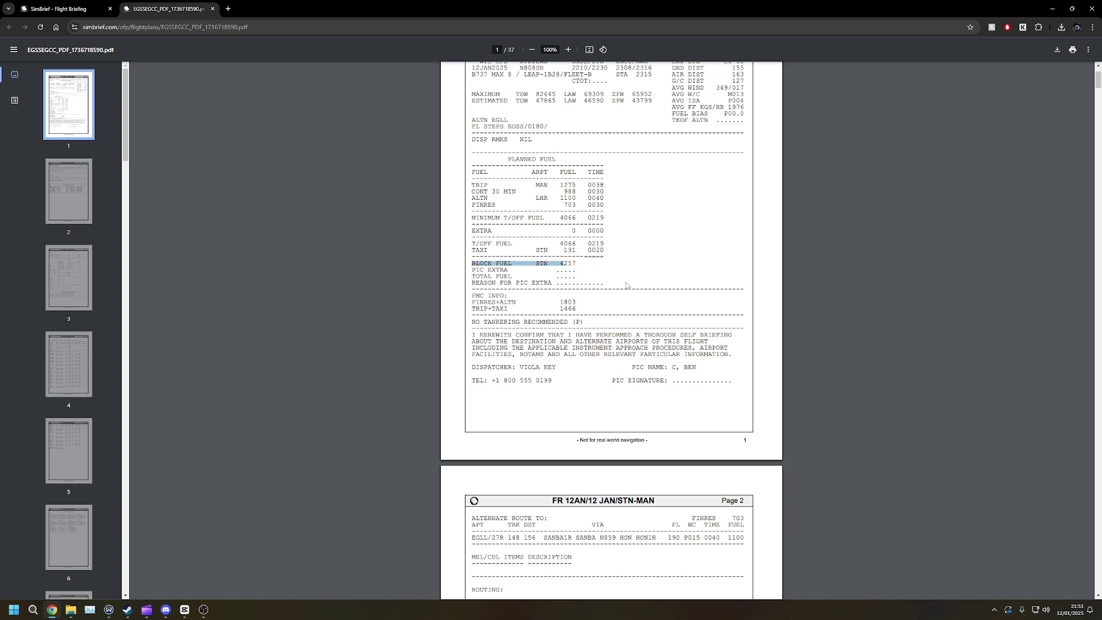
{"action": "left_click", "coordinate": [577, 268]}
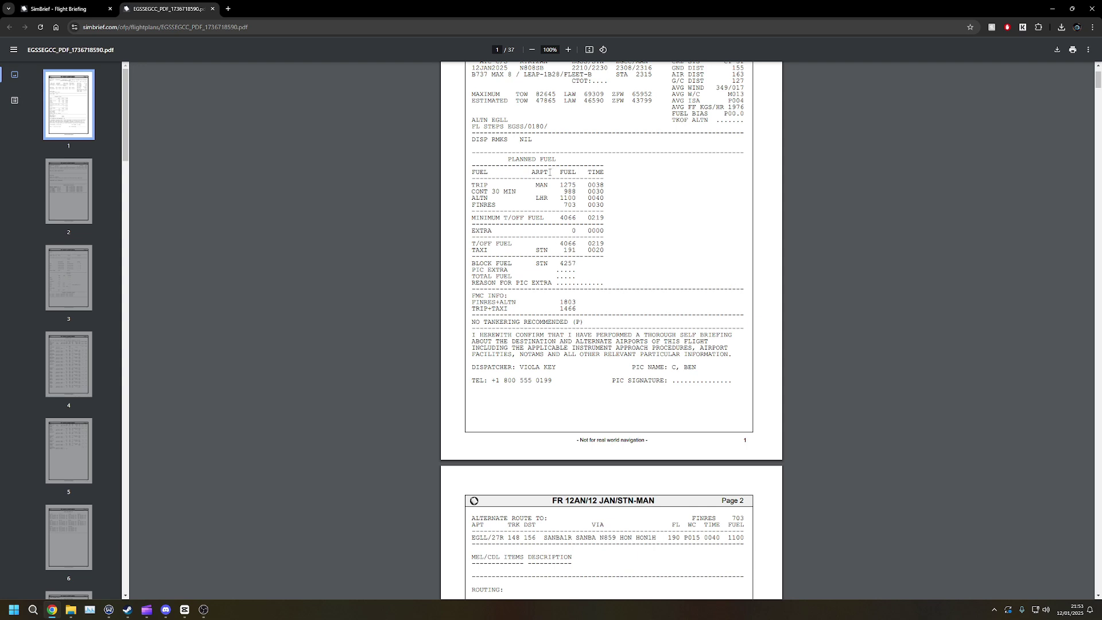
{"action": "mouse_move", "coordinate": [561, 261]}
{"action": "left_mouse_down"}
{"action": "mouse_move", "coordinate": [597, 262]}
{"action": "mouse_move", "coordinate": [476, 263]}
{"action": "mouse_move", "coordinate": [581, 262]}
{"action": "left_mouse_up"}
{"action": "left_click", "coordinate": [560, 269]}
- Read the alternate route to EGLL and the main EGSS to EGCC routing on page 2 of the PDF
{"action": "scroll", "coordinate": [565, 268], "scroll_direction": "down", "scroll_amount": 5}
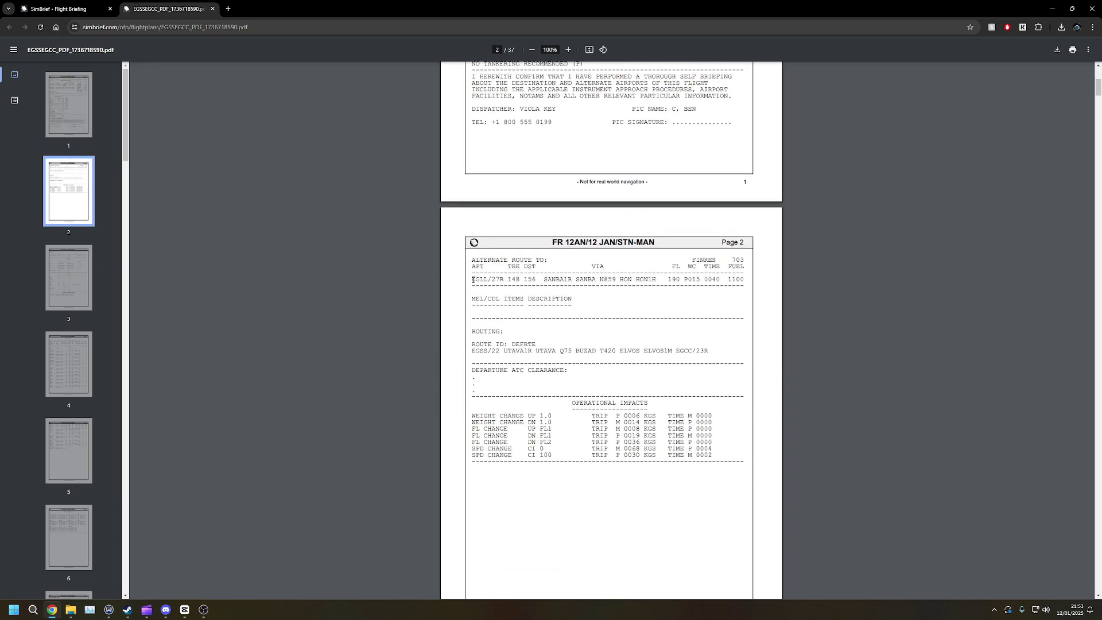
{"action": "left_click_drag", "start_coordinate": [474, 280], "coordinate": [683, 282]}
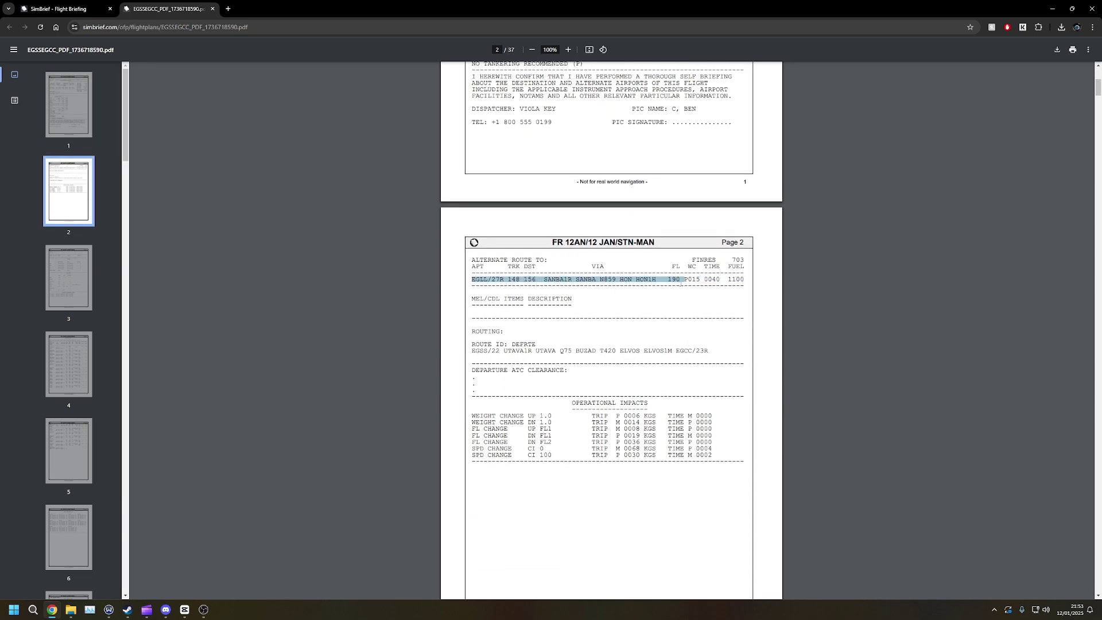
{"action": "left_click_drag", "start_coordinate": [544, 279], "coordinate": [607, 280]}
{"action": "left_click", "coordinate": [625, 286]}
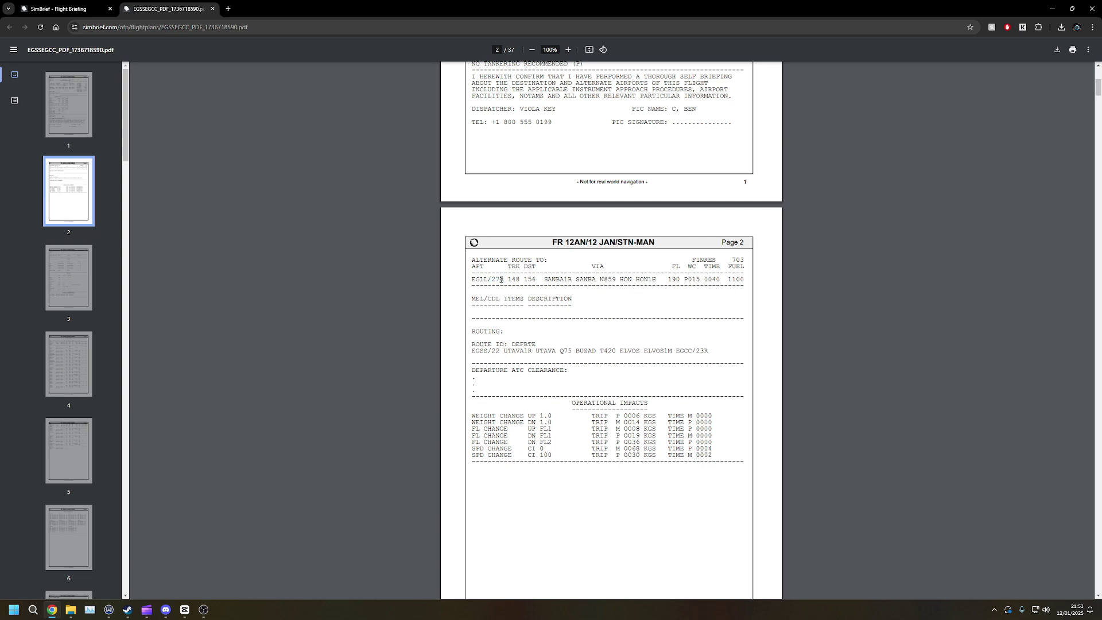
{"action": "scroll", "coordinate": [518, 281], "scroll_direction": "down", "scroll_amount": 2}
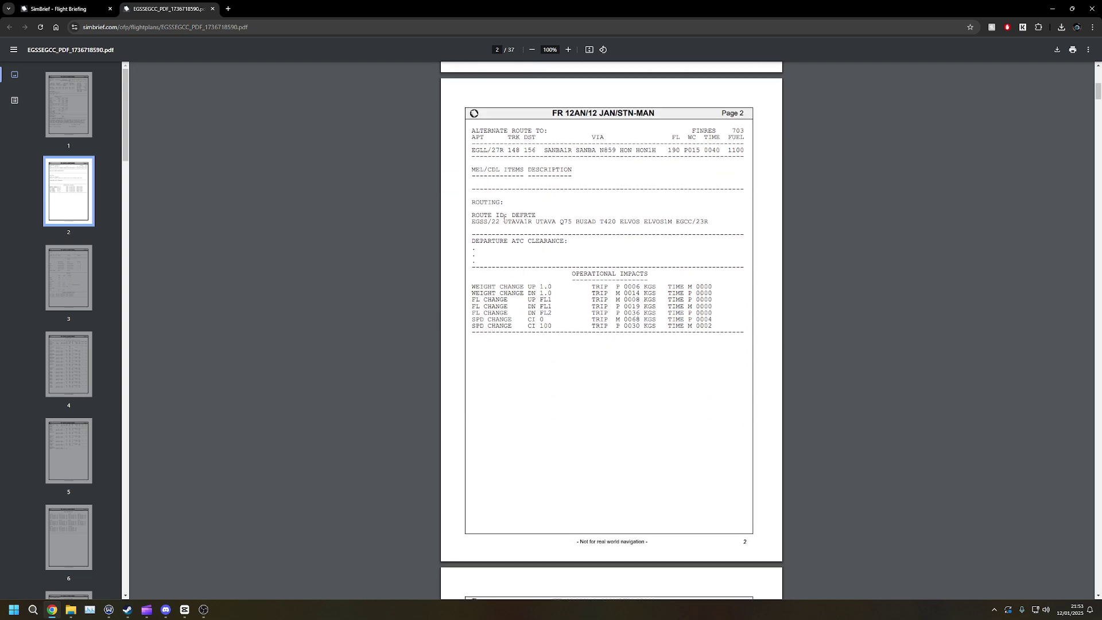
{"action": "left_click_drag", "start_coordinate": [476, 223], "coordinate": [711, 226]}
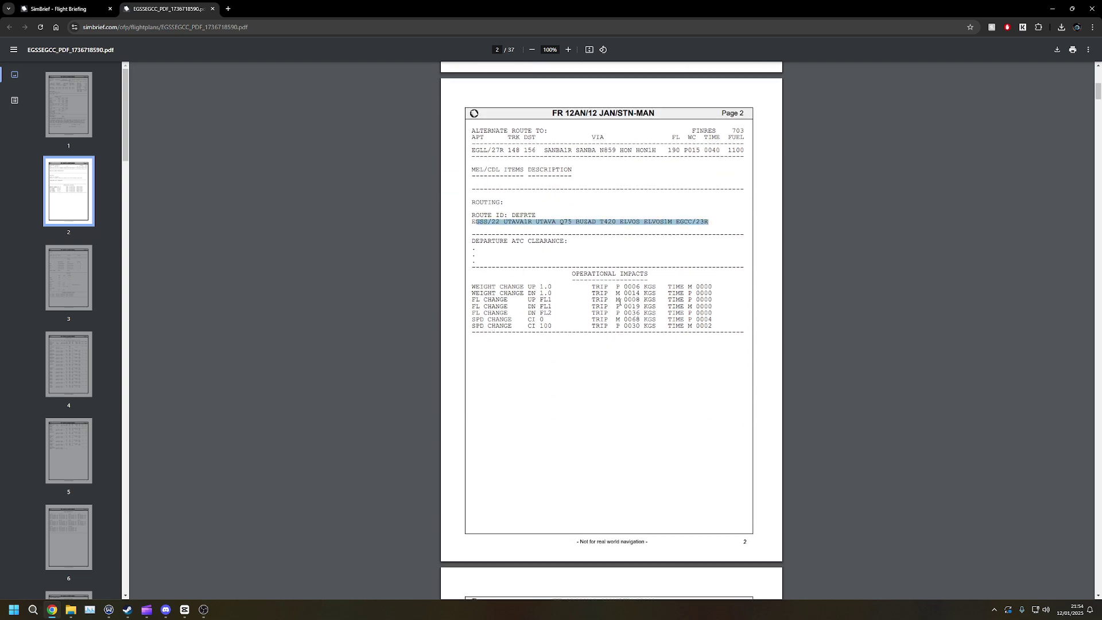
- Read the estimated out, off, on and in times on page 3 of the PDF
{"action": "scroll", "coordinate": [544, 328], "scroll_direction": "down", "scroll_amount": 6}
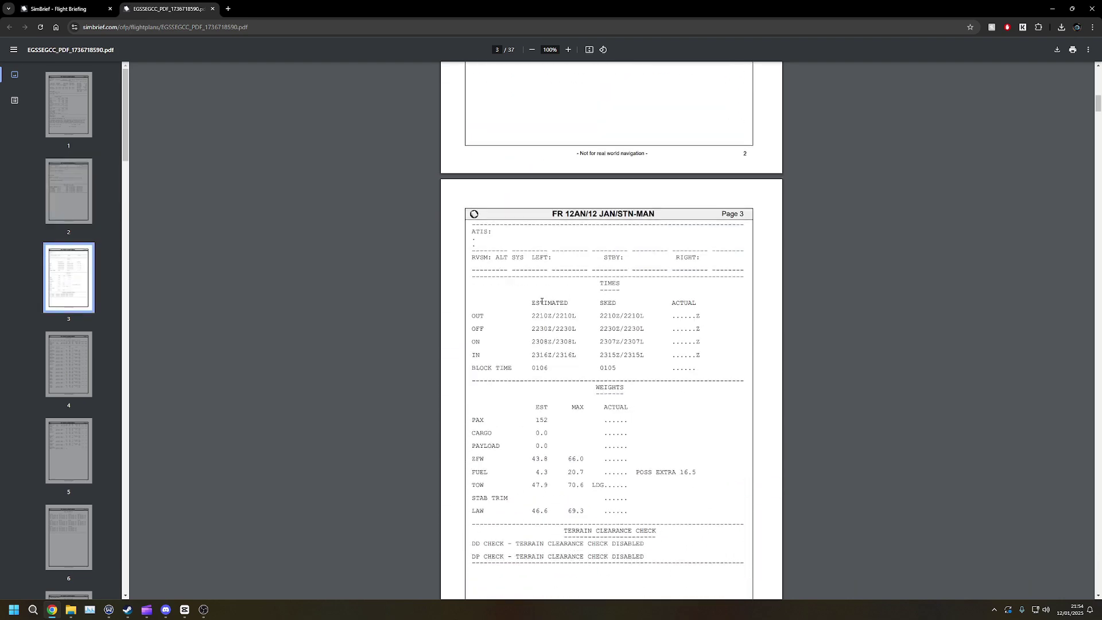
{"action": "scroll", "coordinate": [542, 301], "scroll_direction": "down", "scroll_amount": 1}
{"action": "double_click", "coordinate": [538, 230]}
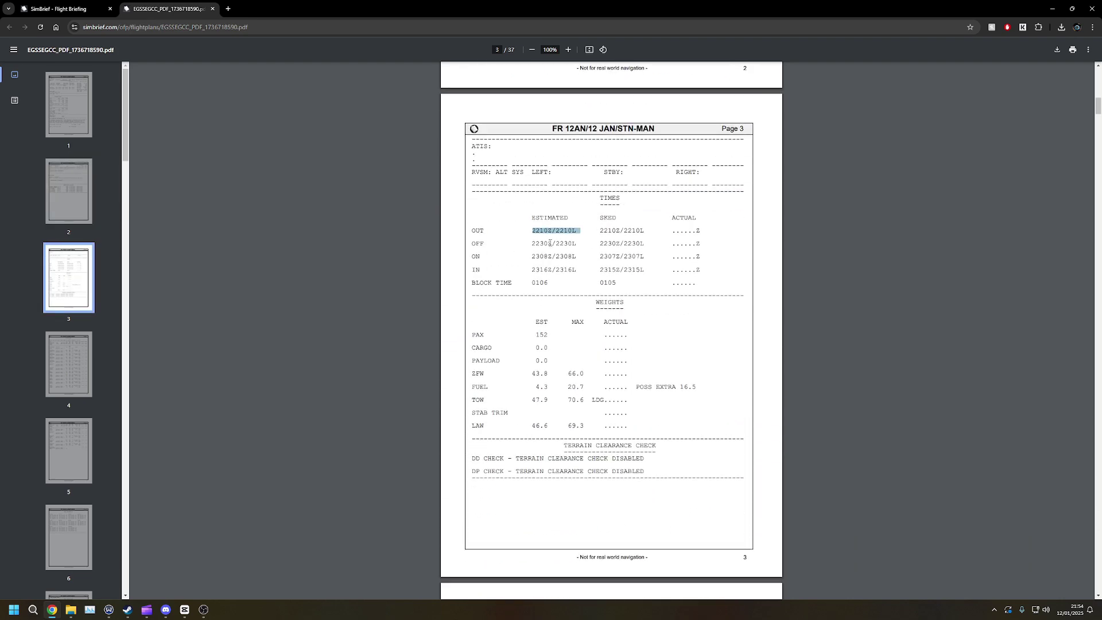
{"action": "left_click_drag", "start_coordinate": [532, 244], "coordinate": [548, 270]}
{"action": "double_click", "coordinate": [548, 270]}
{"action": "scroll", "coordinate": [548, 269], "scroll_direction": "down", "scroll_amount": 1}
{"action": "left_click", "coordinate": [548, 274]}
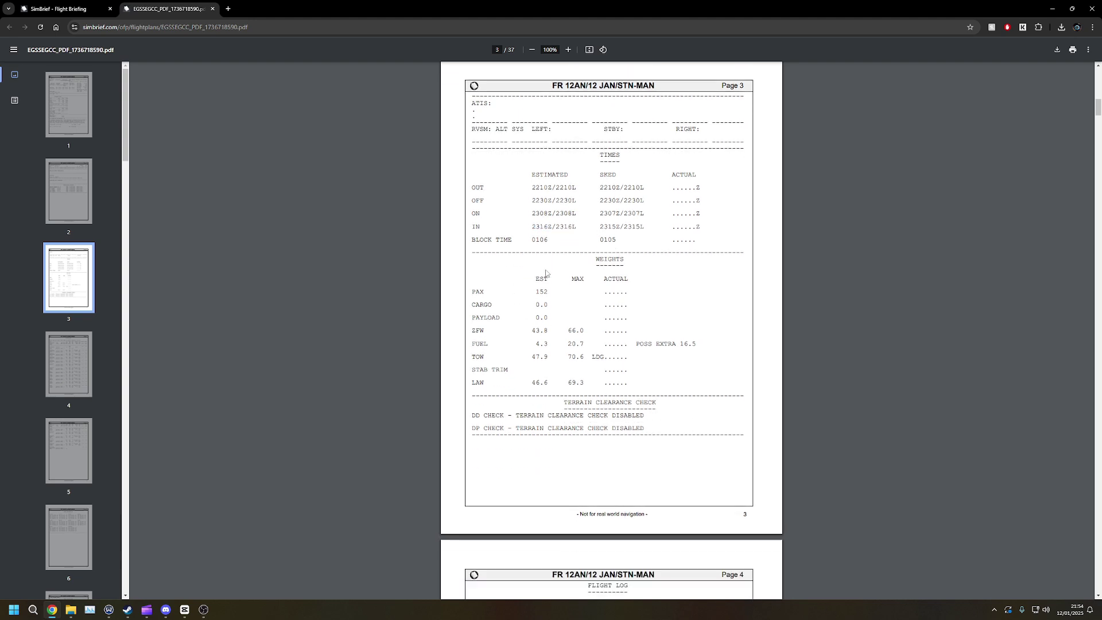
- Check the estimated payload, zero fuel weight, fuel and takeoff weight in the Weights table on page 3
{"action": "scroll", "coordinate": [527, 241], "scroll_direction": "down", "scroll_amount": 1}
{"action": "double_click", "coordinate": [542, 236]}
{"action": "left_click", "coordinate": [538, 273]}
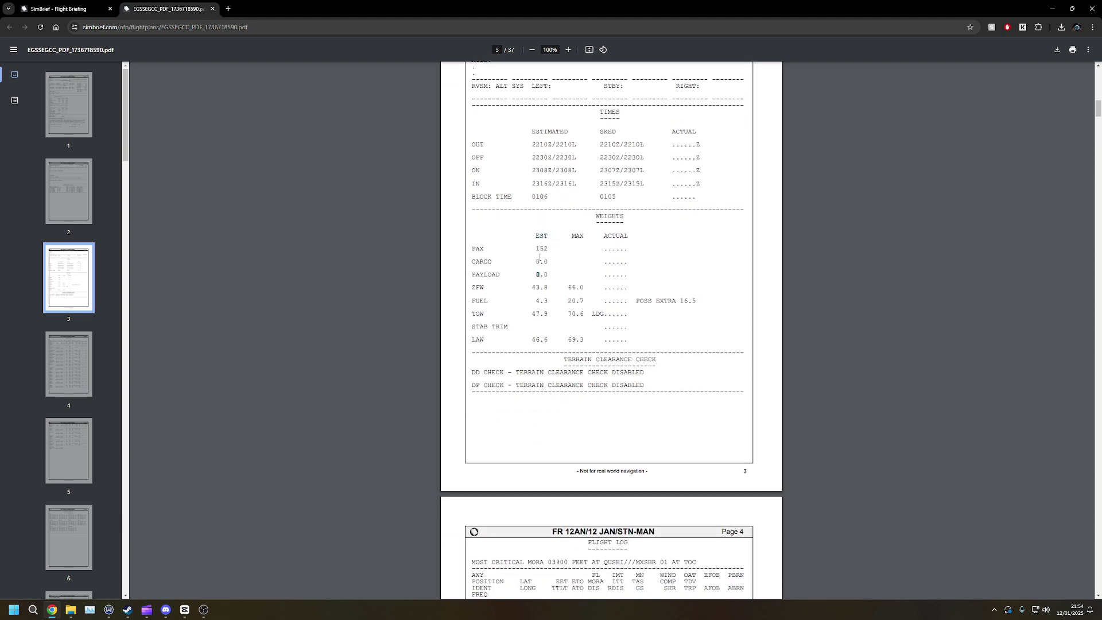
{"action": "left_click_drag", "start_coordinate": [532, 288], "coordinate": [540, 288]}
{"action": "double_click", "coordinate": [544, 290]}
{"action": "double_click", "coordinate": [541, 301]}
{"action": "left_click", "coordinate": [529, 315]}
- Look through the flight log, ATC flight plan, and takeoff and landing data on pages 4 to 10 of the PDF
{"action": "scroll", "coordinate": [553, 329], "scroll_direction": "down", "scroll_amount": 2}
{"action": "scroll", "coordinate": [552, 328], "scroll_direction": "down", "scroll_amount": 5}
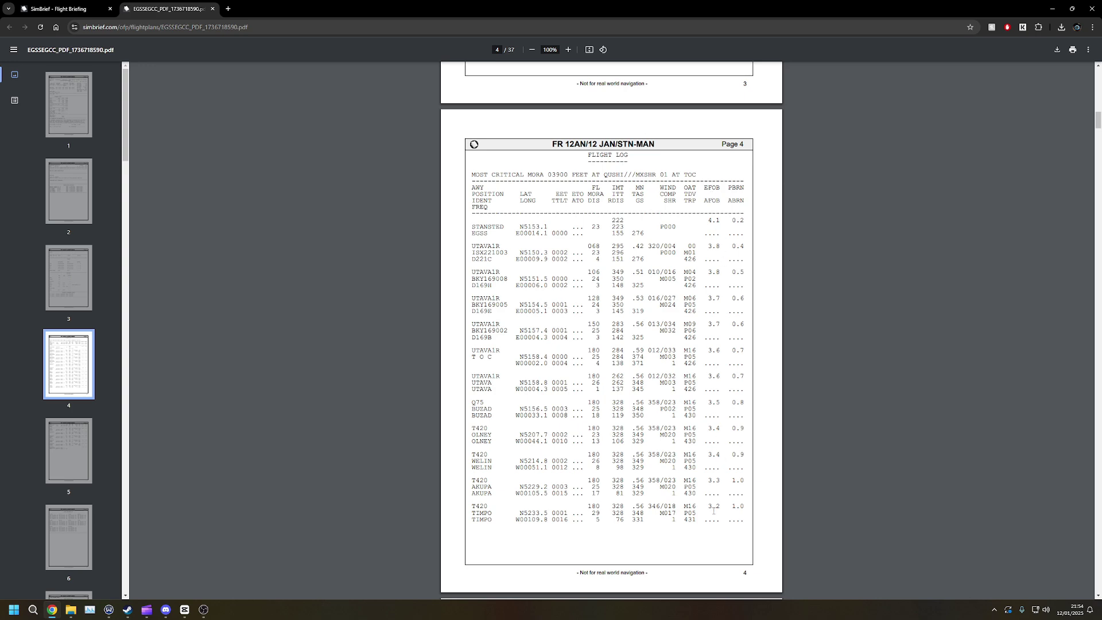
{"action": "scroll", "coordinate": [713, 511], "scroll_direction": "down", "scroll_amount": 20}
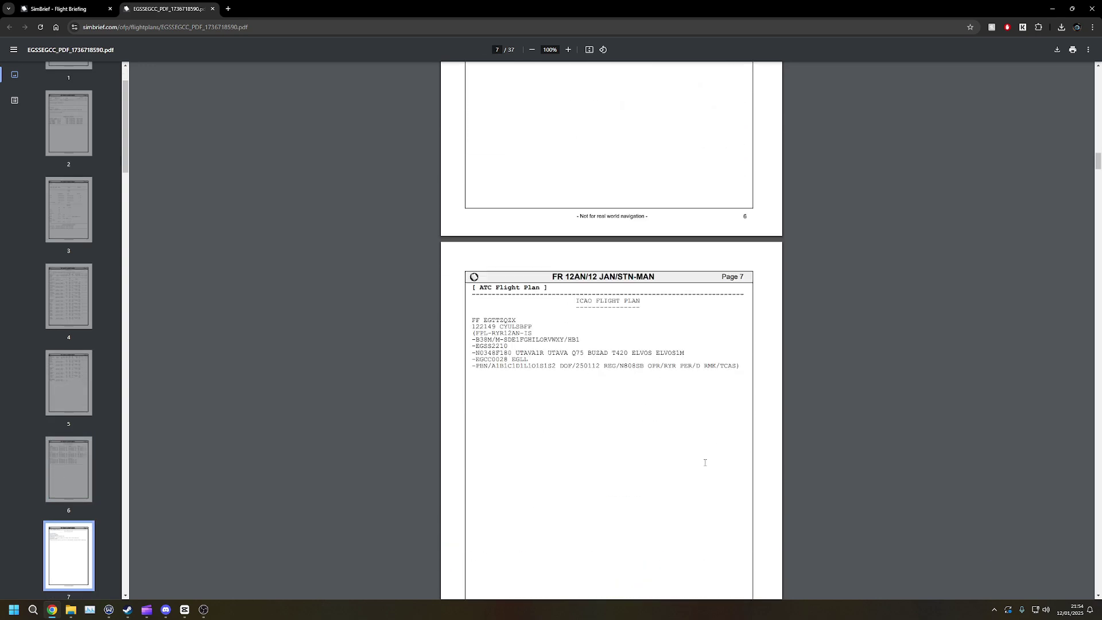
{"action": "scroll", "coordinate": [705, 462], "scroll_direction": "down", "scroll_amount": 20}
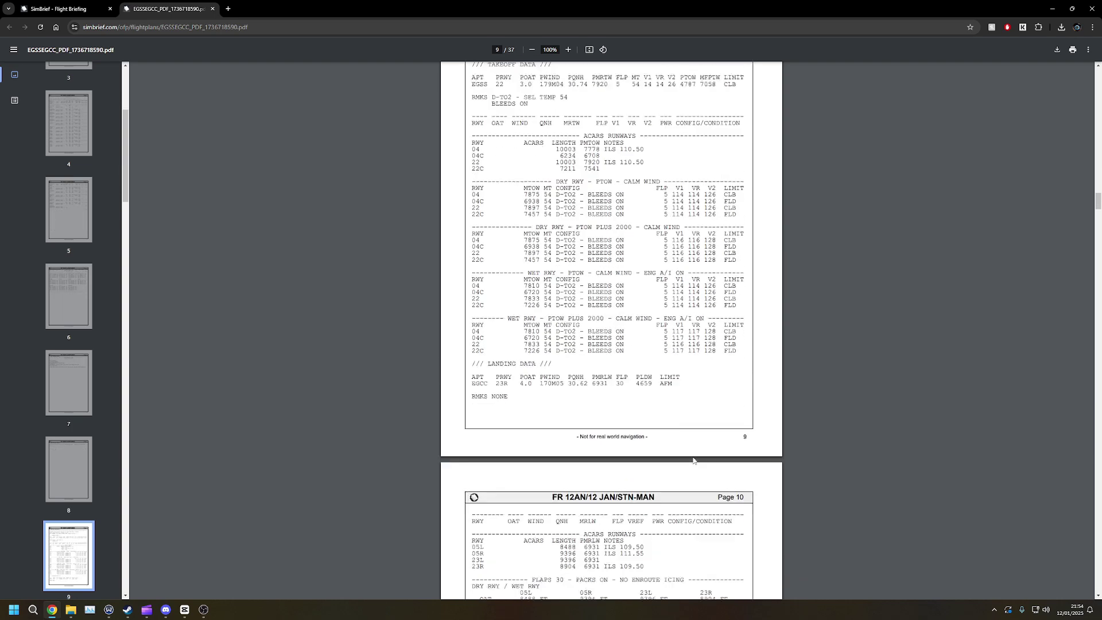
{"action": "scroll", "coordinate": [693, 460], "scroll_direction": "down", "scroll_amount": 5}
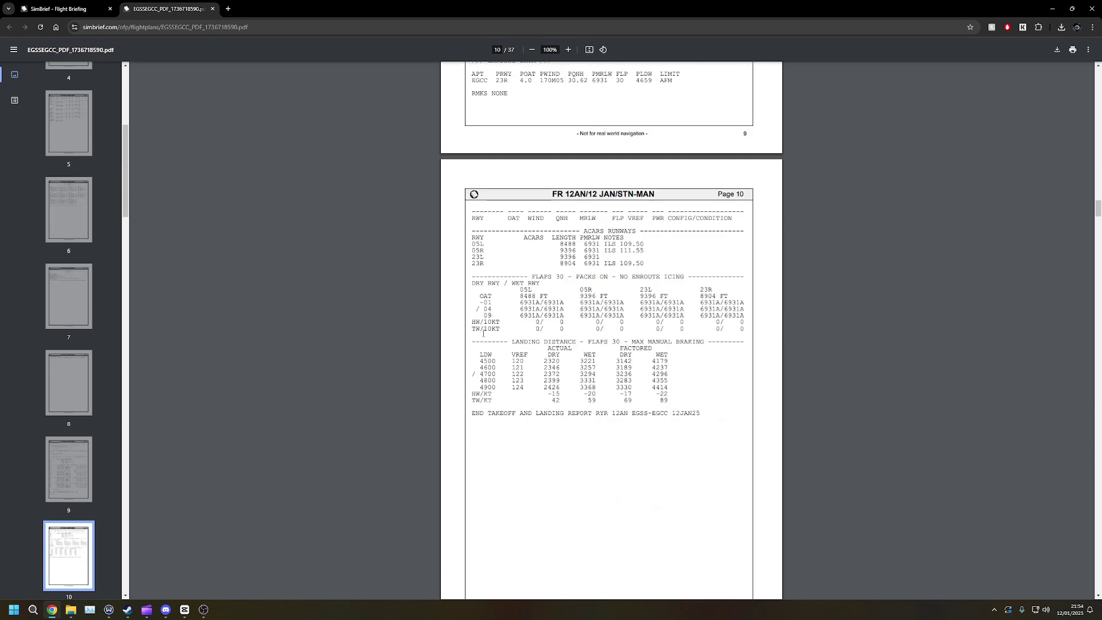
- Skim the weather reports from page 11 and the NOTAM bulletin from page 12 onward
{"action": "scroll", "coordinate": [569, 306], "scroll_direction": "down", "scroll_amount": 11}
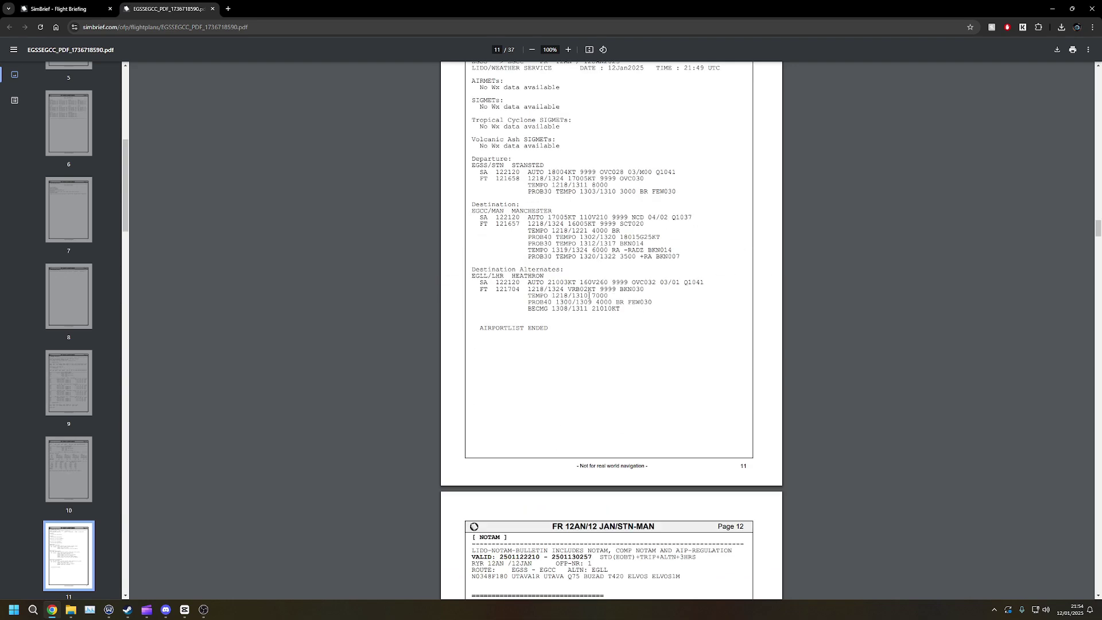
{"action": "scroll", "coordinate": [589, 296], "scroll_direction": "down", "scroll_amount": 5}
{"action": "scroll", "coordinate": [589, 296], "scroll_direction": "down", "scroll_amount": 6}
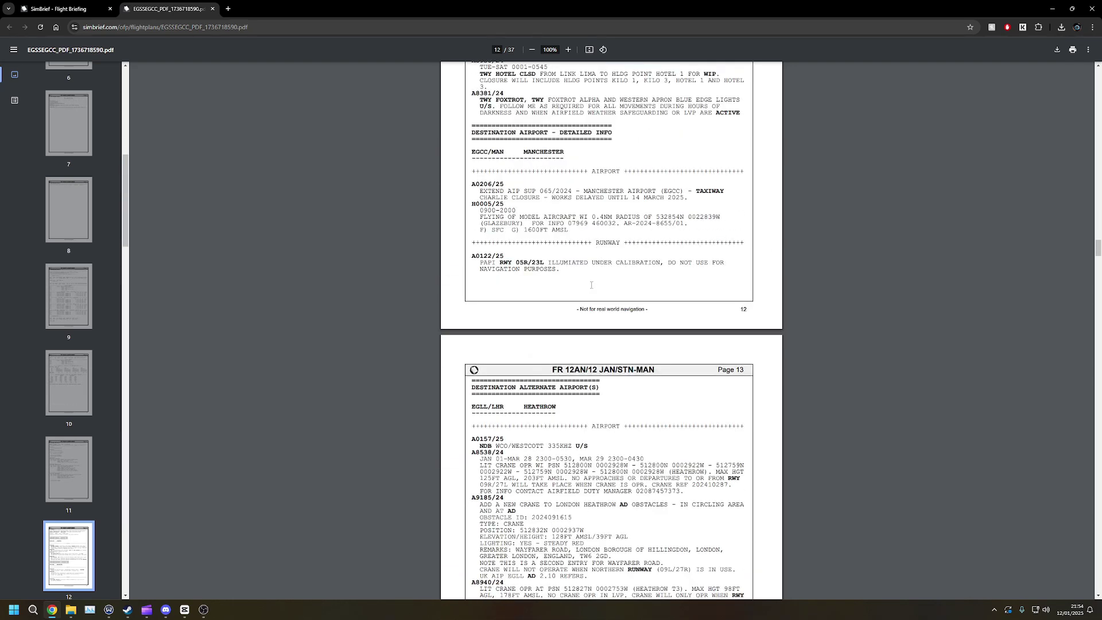
{"action": "scroll", "coordinate": [591, 285], "scroll_direction": "down", "scroll_amount": 4}
{"action": "scroll", "coordinate": [591, 283], "scroll_direction": "down", "scroll_amount": 20}
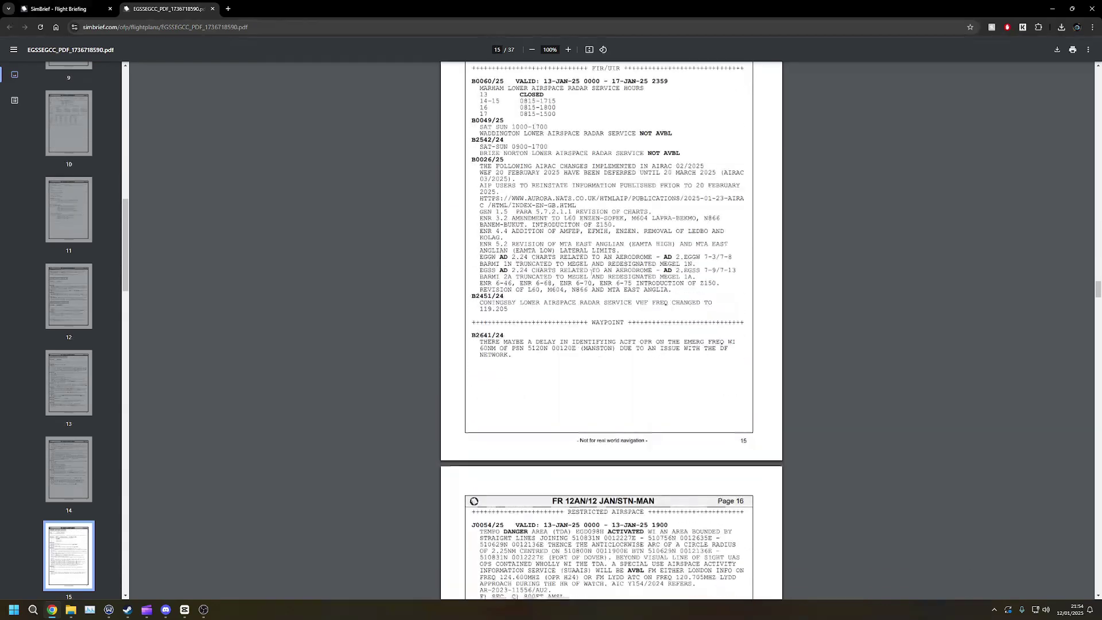
{"action": "scroll", "coordinate": [618, 237], "scroll_direction": "down", "scroll_amount": 20}
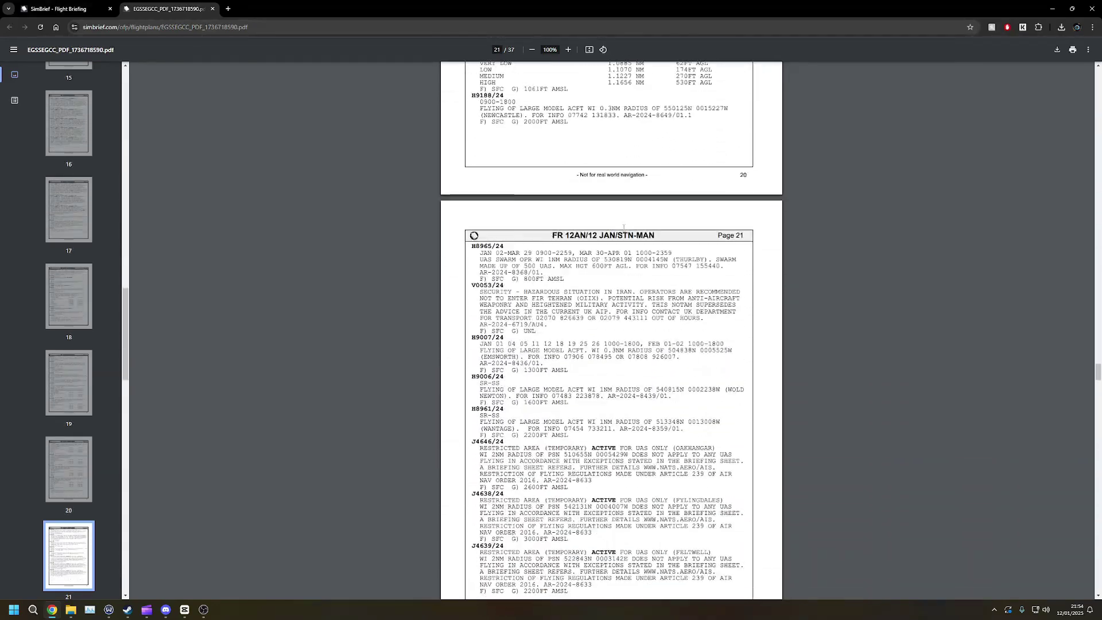
{"action": "scroll", "coordinate": [628, 239], "scroll_direction": "down", "scroll_amount": 20}
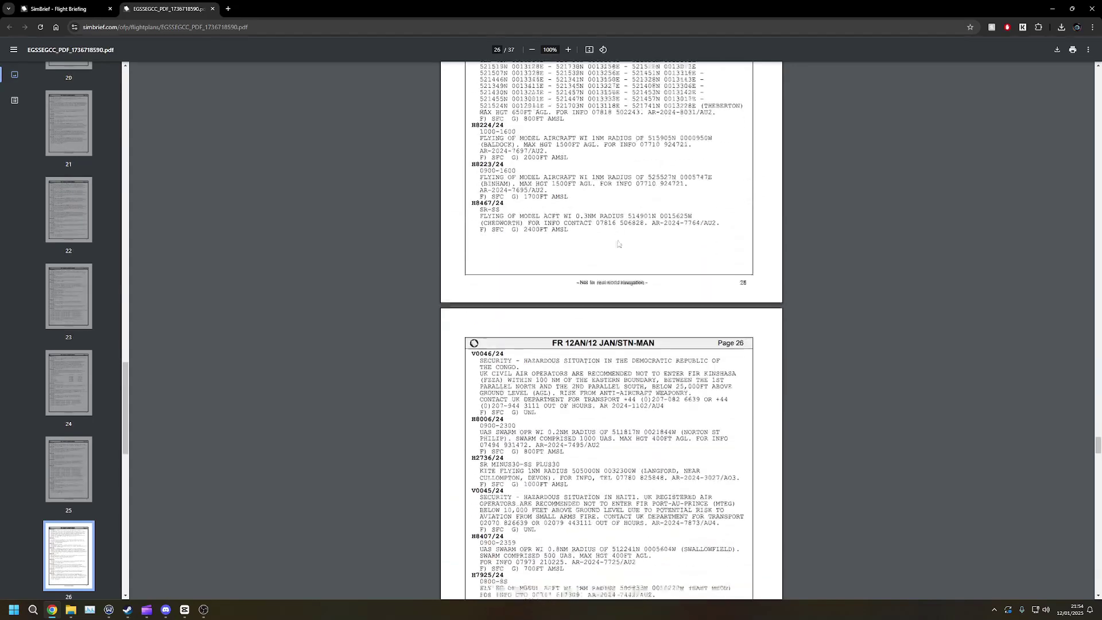
- Examine the route, significant weather and wind charts and the vertical profile on pages 30 to 36 of the PDF
{"action": "scroll", "coordinate": [623, 252], "scroll_direction": "down", "scroll_amount": 15}
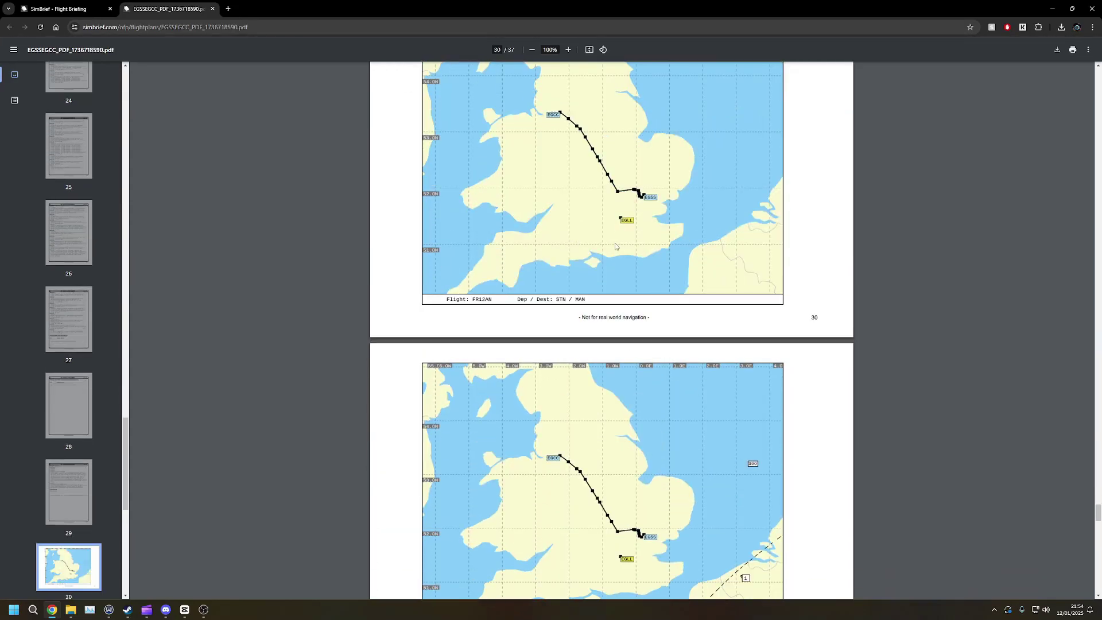
{"action": "scroll", "coordinate": [613, 206], "scroll_direction": "down", "scroll_amount": 20}
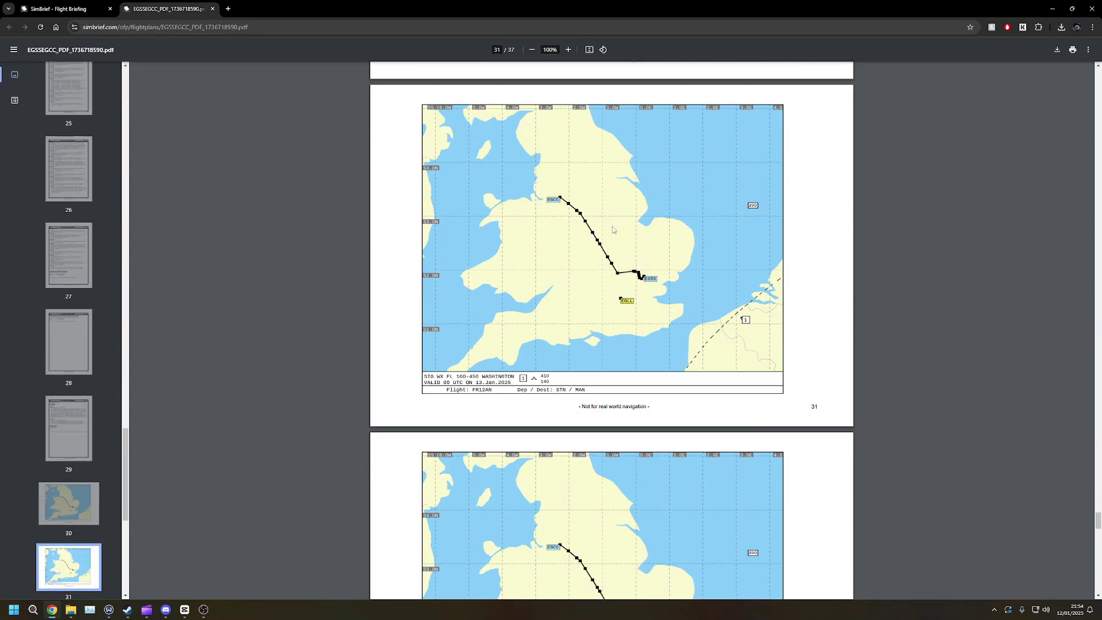
{"action": "scroll", "coordinate": [586, 278], "scroll_direction": "down", "scroll_amount": 2}
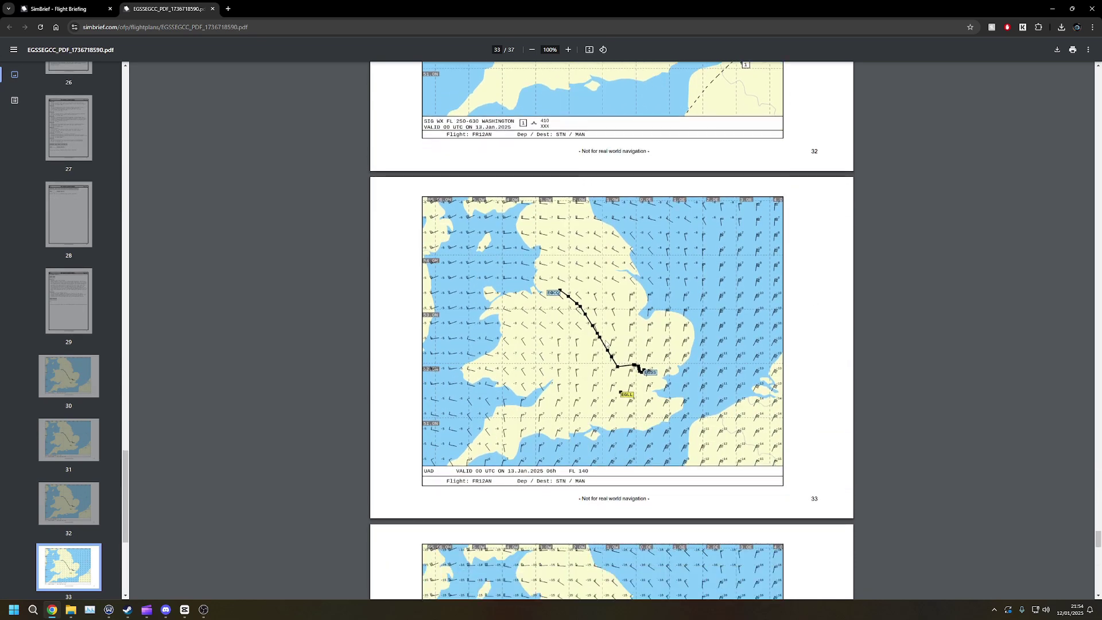
{"action": "scroll", "coordinate": [605, 343], "scroll_direction": "down", "scroll_amount": 2}
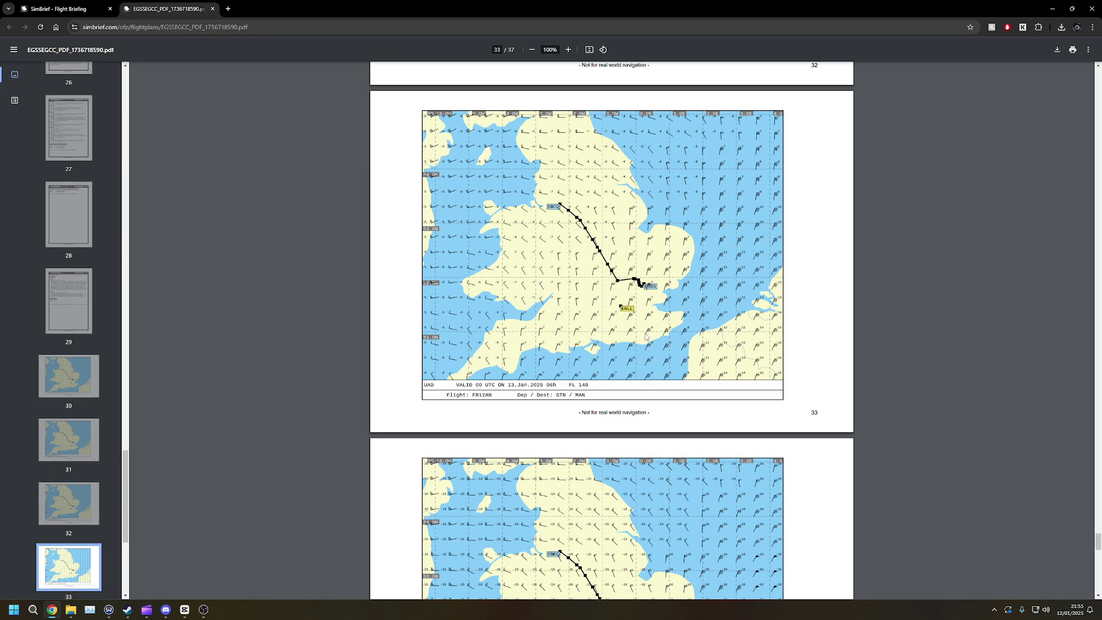
{"action": "scroll", "coordinate": [649, 338], "scroll_direction": "down", "scroll_amount": 4}
{"action": "scroll", "coordinate": [604, 402], "scroll_direction": "down", "scroll_amount": 9}
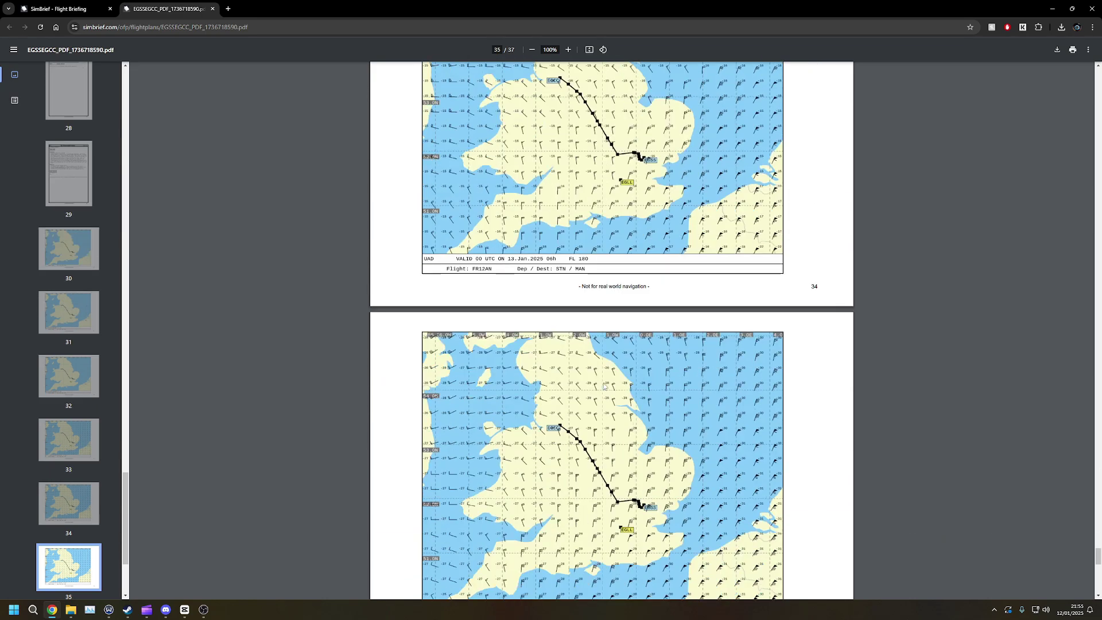
{"action": "scroll", "coordinate": [581, 289], "scroll_direction": "down", "scroll_amount": 2}
{"action": "scroll", "coordinate": [581, 285], "scroll_direction": "down", "scroll_amount": 3}
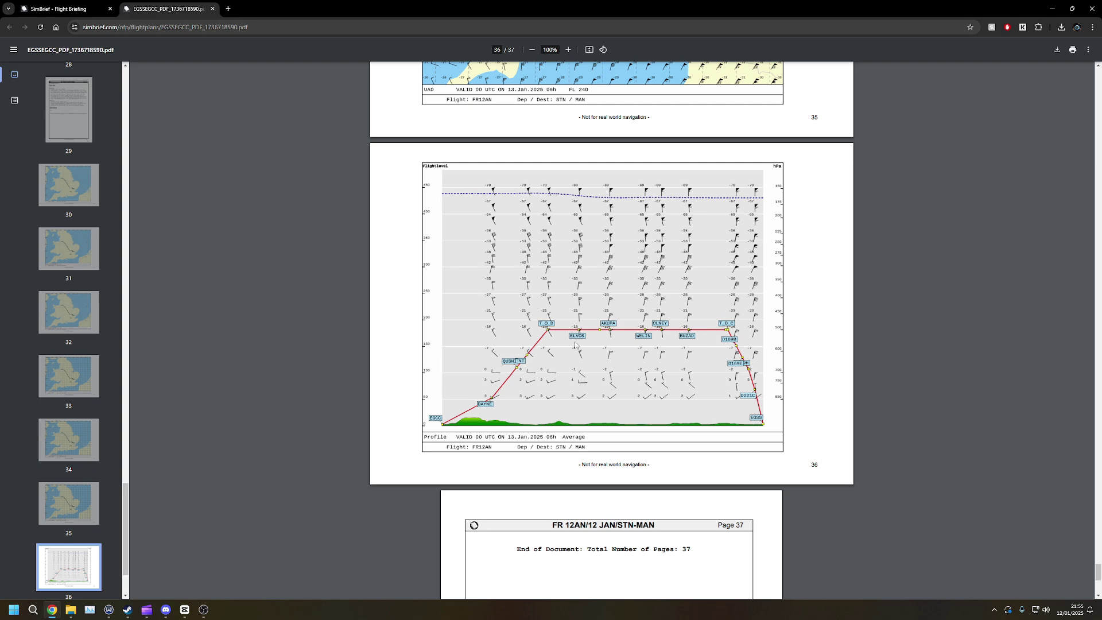
{"action": "scroll", "coordinate": [767, 382], "scroll_direction": "down", "scroll_amount": 3}
{"action": "scroll", "coordinate": [767, 382], "scroll_direction": "down", "scroll_amount": 4}
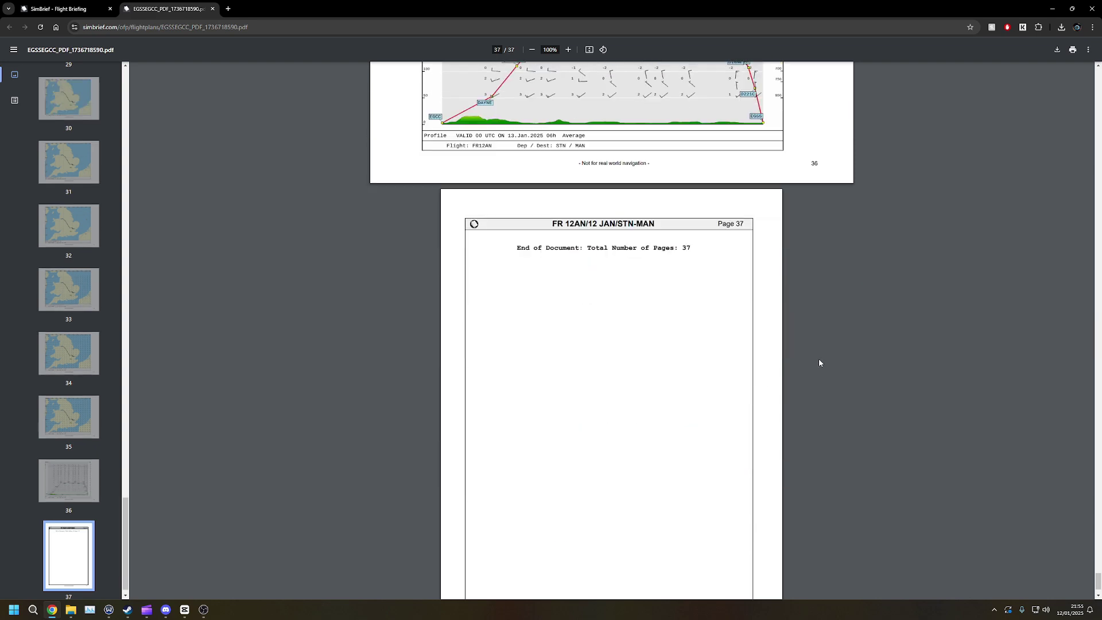
- Close the flight plan PDF and check the load sheet and route in the SimBrief flight briefing
{"action": "scroll", "coordinate": [273, 154], "scroll_direction": "up", "scroll_amount": 12}
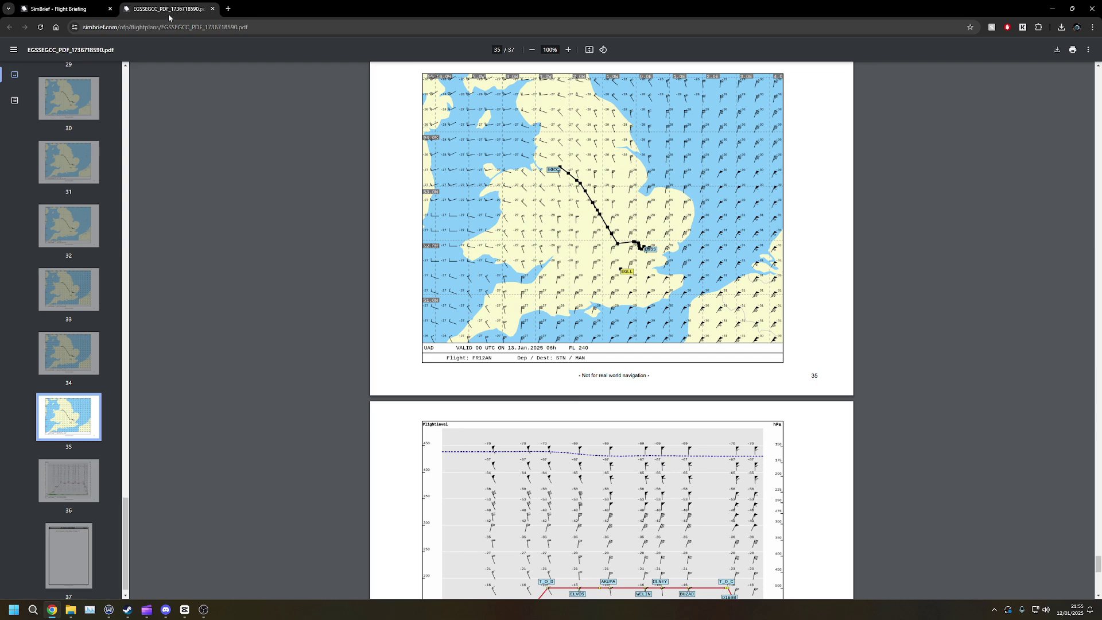
{"action": "middle_click", "coordinate": [168, 14]}
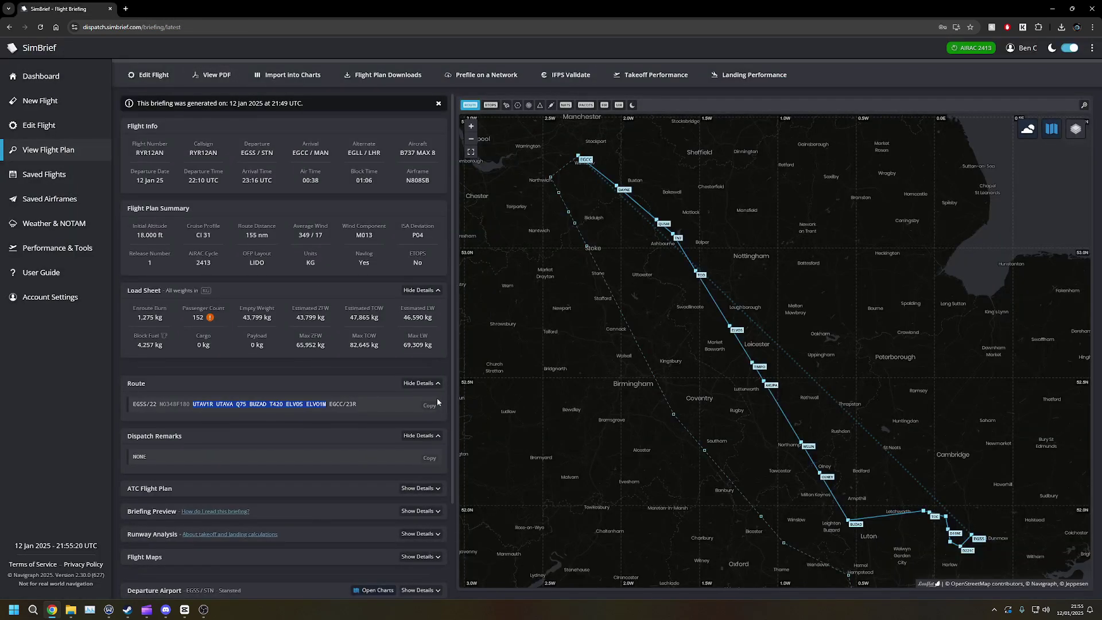
{"action": "left_click_drag", "start_coordinate": [134, 317], "coordinate": [424, 346]}
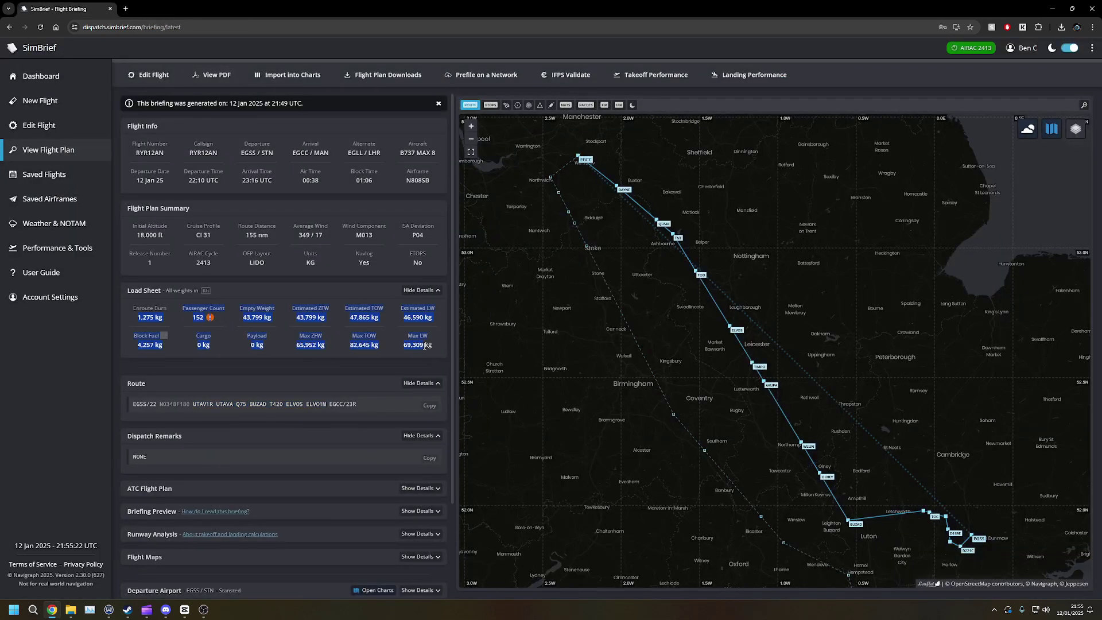
{"action": "left_click", "coordinate": [351, 372]}
{"action": "scroll", "coordinate": [363, 349], "scroll_direction": "down", "scroll_amount": 2}
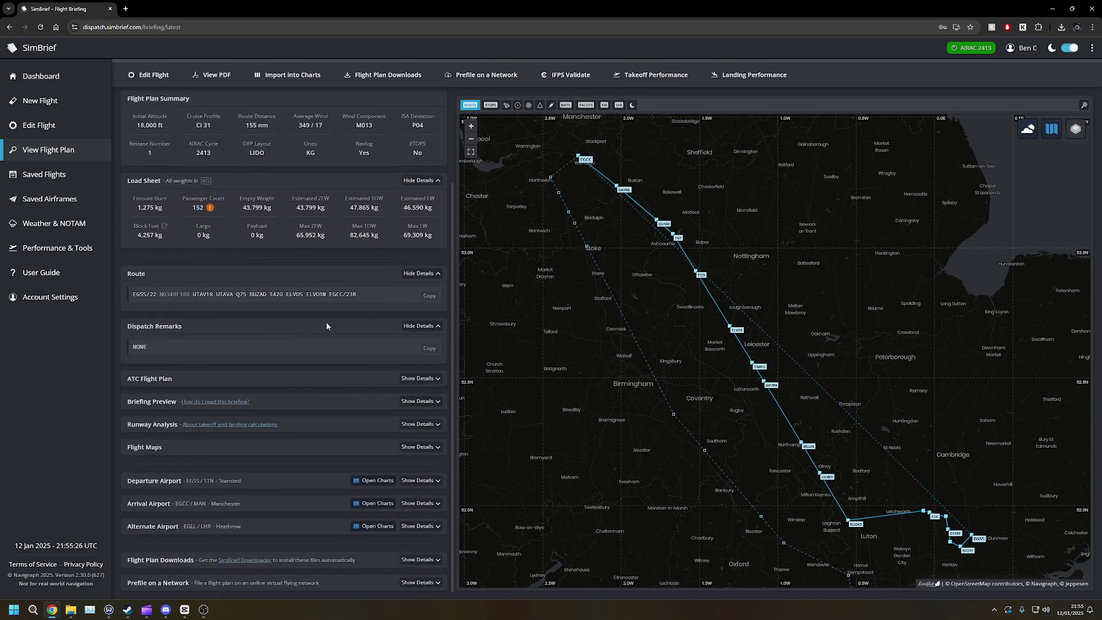
{"action": "scroll", "coordinate": [326, 326], "scroll_direction": "up", "scroll_amount": 2}
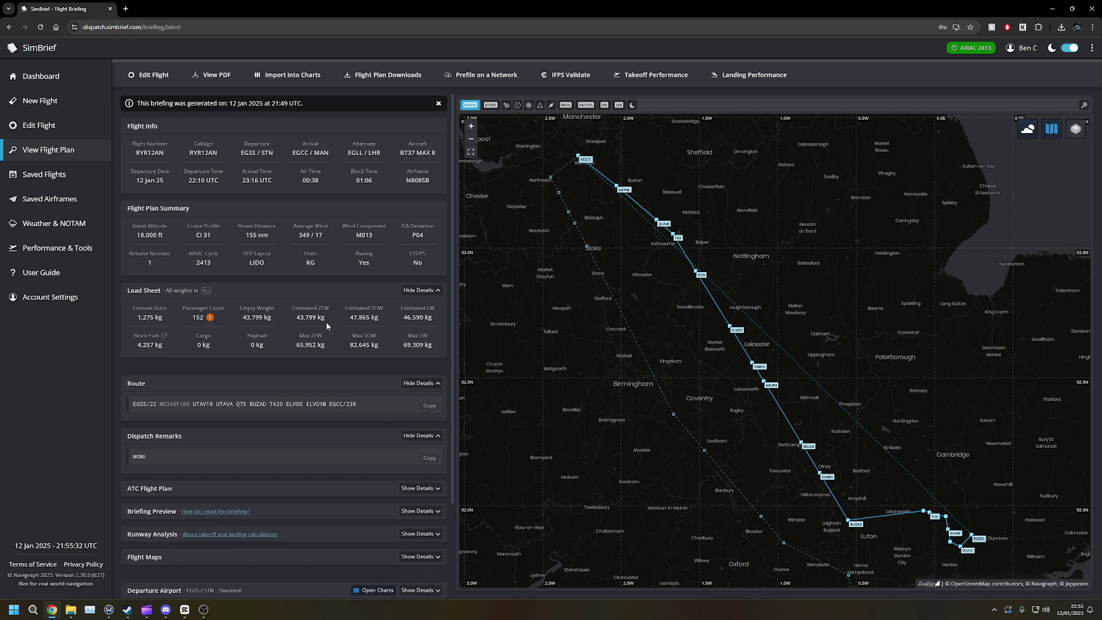
- Expand the network prefile details and open the VATSIM prefile form for this flight
{"action": "scroll", "coordinate": [327, 325], "scroll_direction": "down", "scroll_amount": 2}
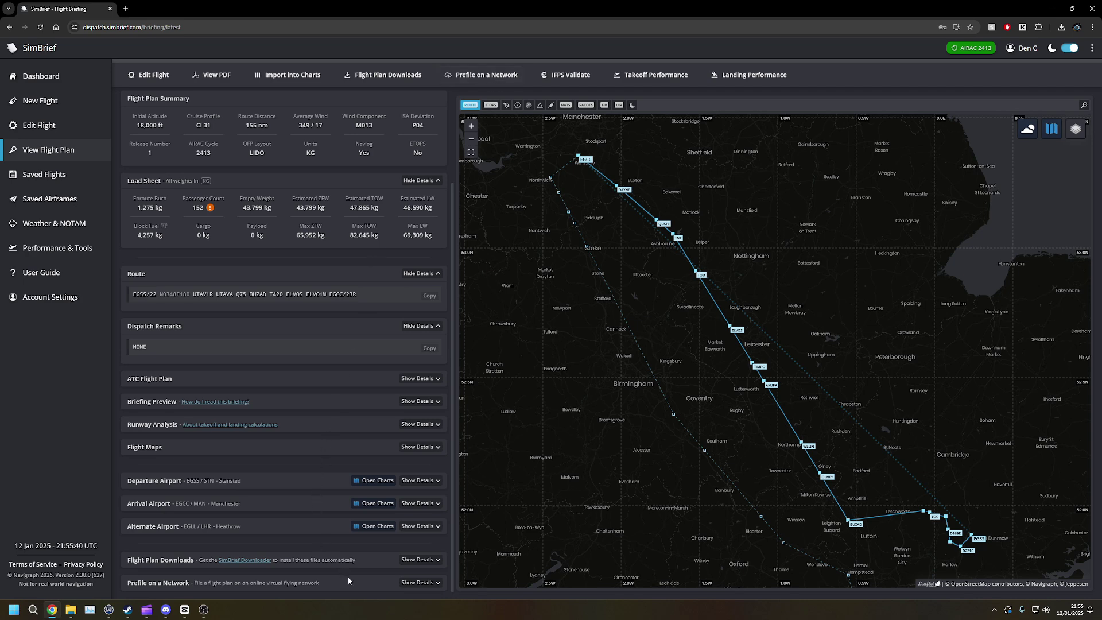
{"action": "left_click", "coordinate": [420, 582]}
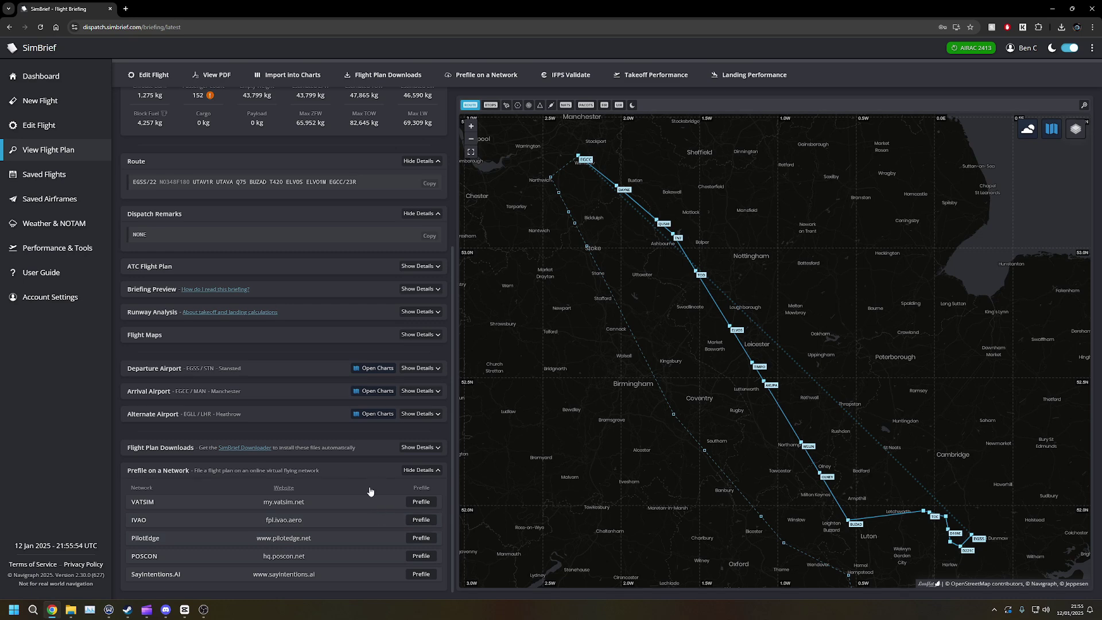
{"action": "left_click", "coordinate": [421, 501]}
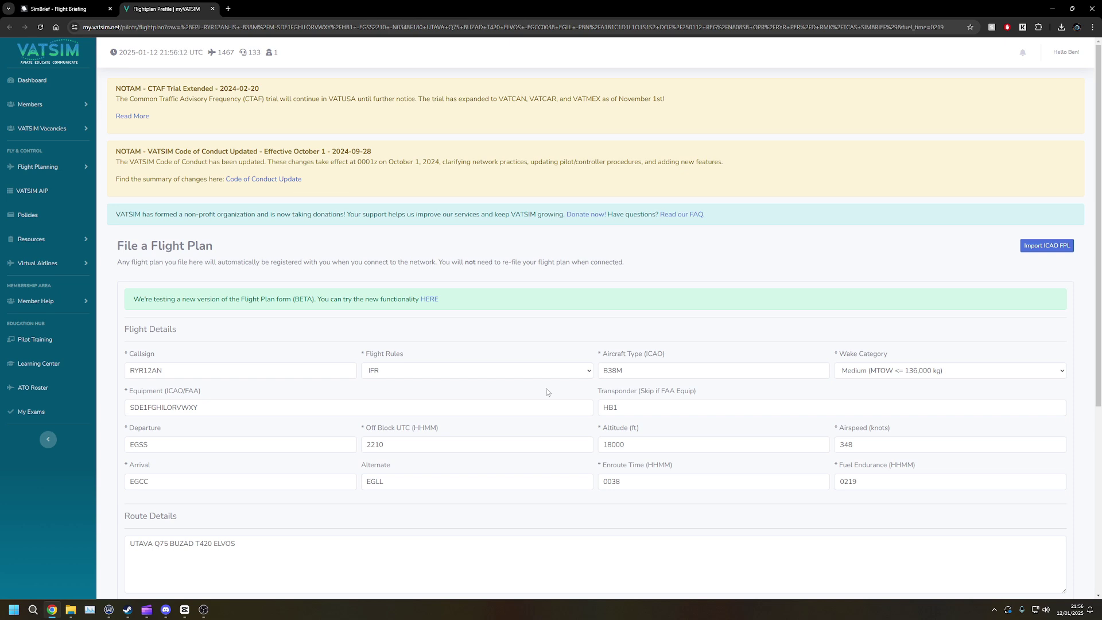
- Review the prefilled flight details, route details and other details in the VATSIM flight plan form
{"action": "scroll", "coordinate": [465, 320], "scroll_direction": "down", "scroll_amount": 5}
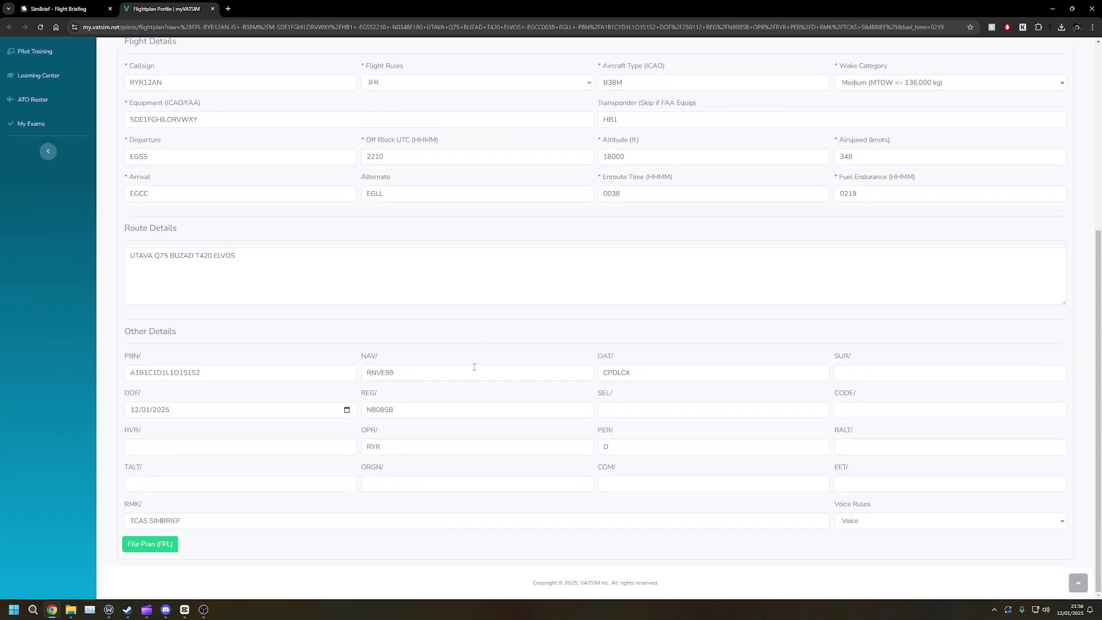
{"action": "scroll", "coordinate": [474, 367], "scroll_direction": "up", "scroll_amount": 6}
{"action": "scroll", "coordinate": [477, 378], "scroll_direction": "down", "scroll_amount": 4}
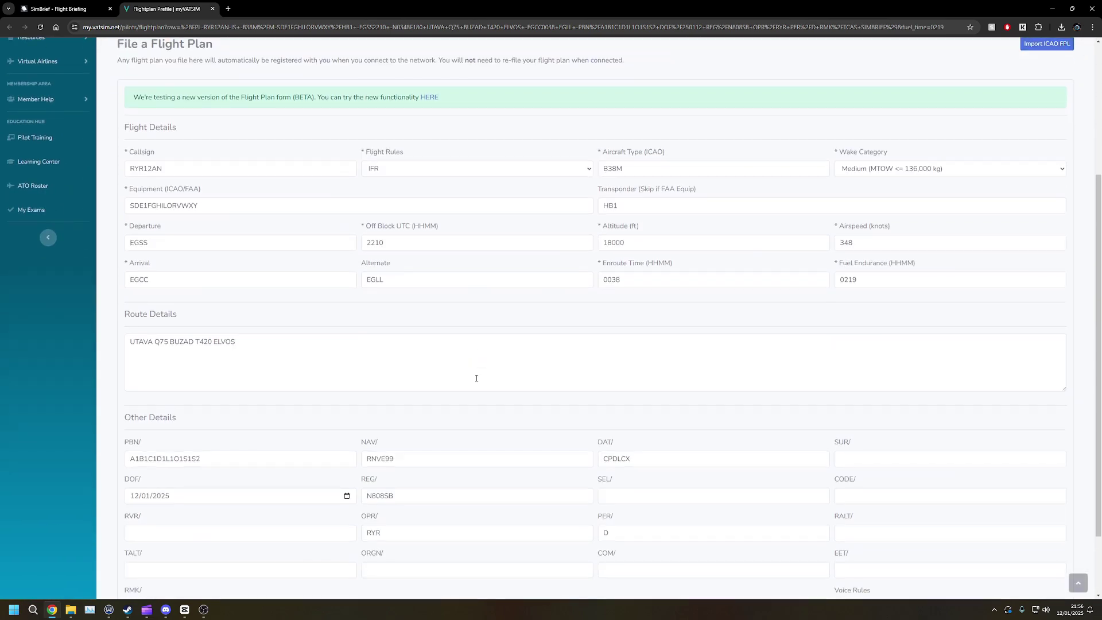
{"action": "scroll", "coordinate": [477, 377], "scroll_direction": "down", "scroll_amount": 2}
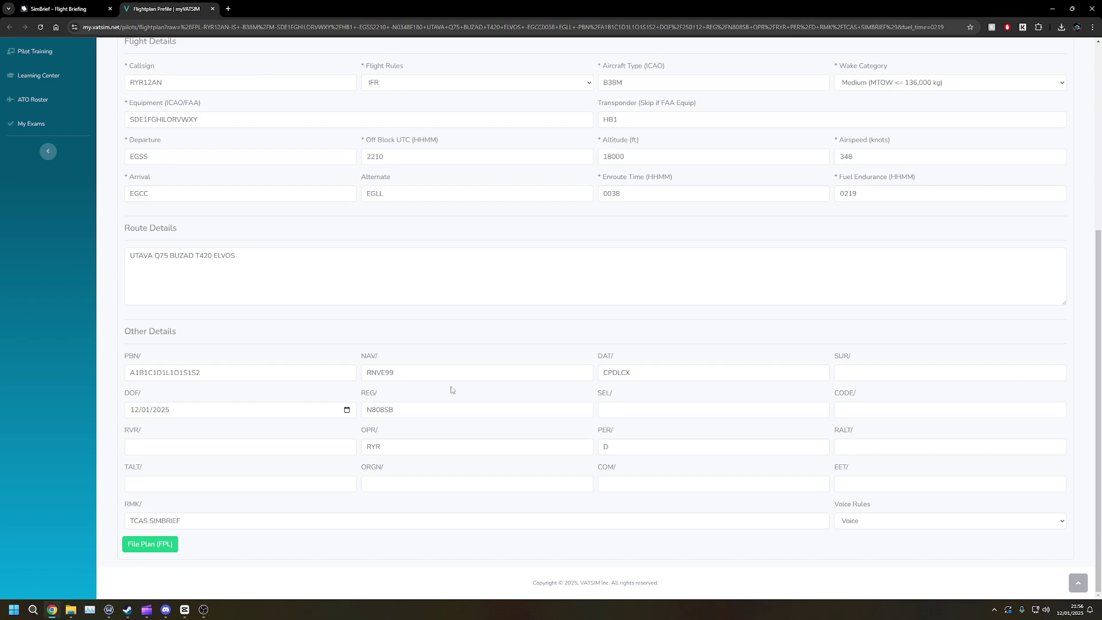
{"action": "scroll", "coordinate": [451, 390], "scroll_direction": "up", "scroll_amount": 7}
{"action": "scroll", "coordinate": [450, 389], "scroll_direction": "down", "scroll_amount": 7}
- Check the aircraft registration and the route text in the VATSIM flight plan form
{"action": "left_click_drag", "start_coordinate": [403, 410], "coordinate": [355, 414]}
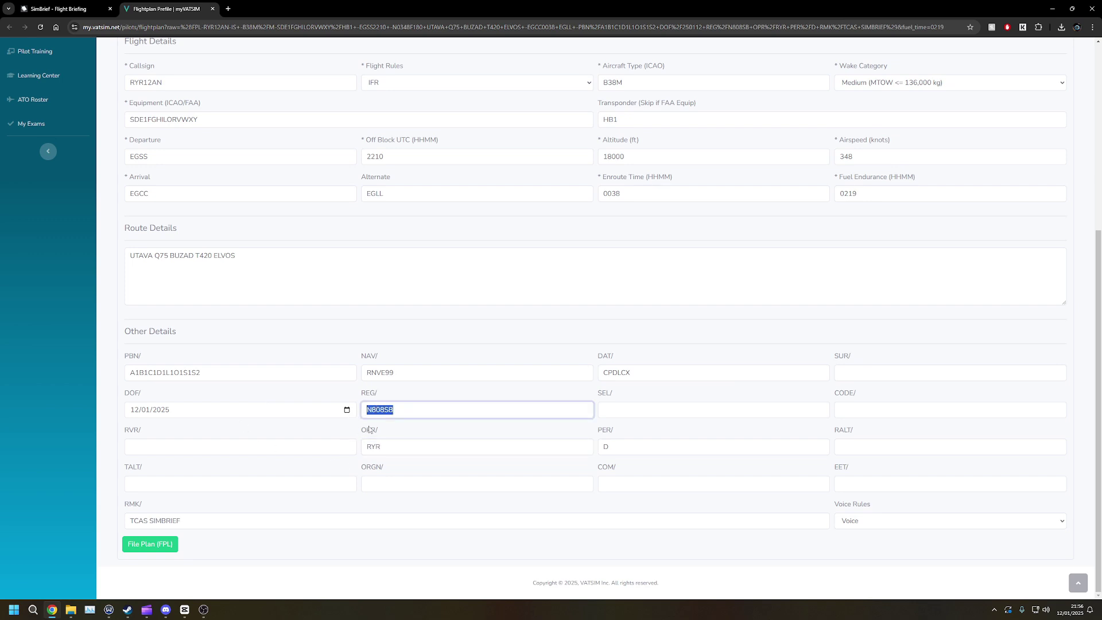
{"action": "left_click", "coordinate": [413, 410]}
{"action": "scroll", "coordinate": [684, 425], "scroll_direction": "up", "scroll_amount": 1}
{"action": "scroll", "coordinate": [687, 434], "scroll_direction": "up", "scroll_amount": 1}
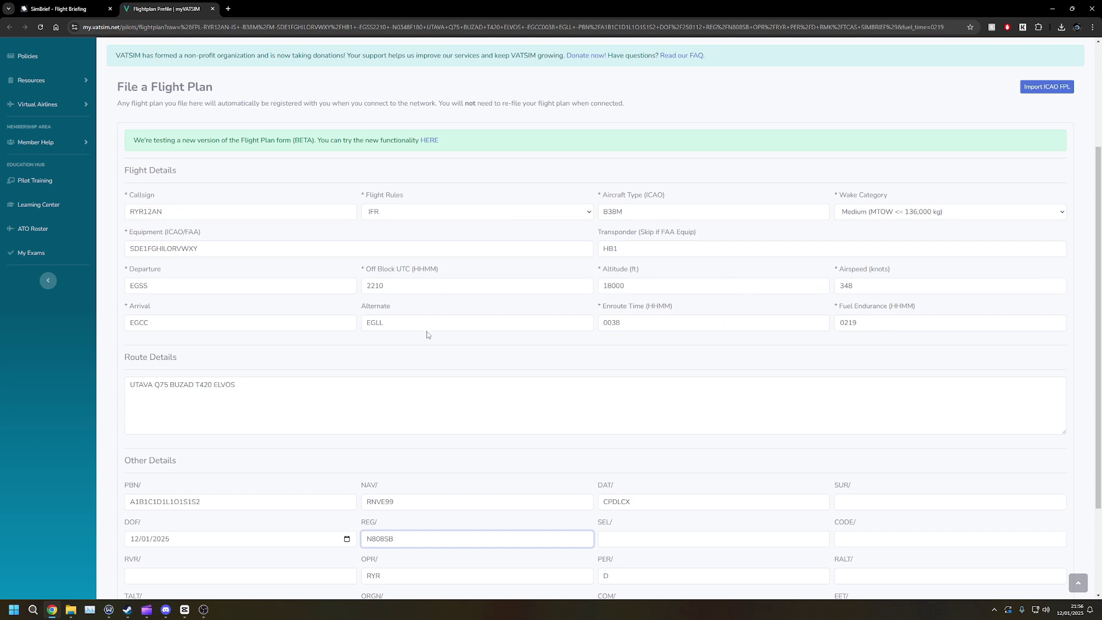
{"action": "triple_click", "coordinate": [293, 387]}
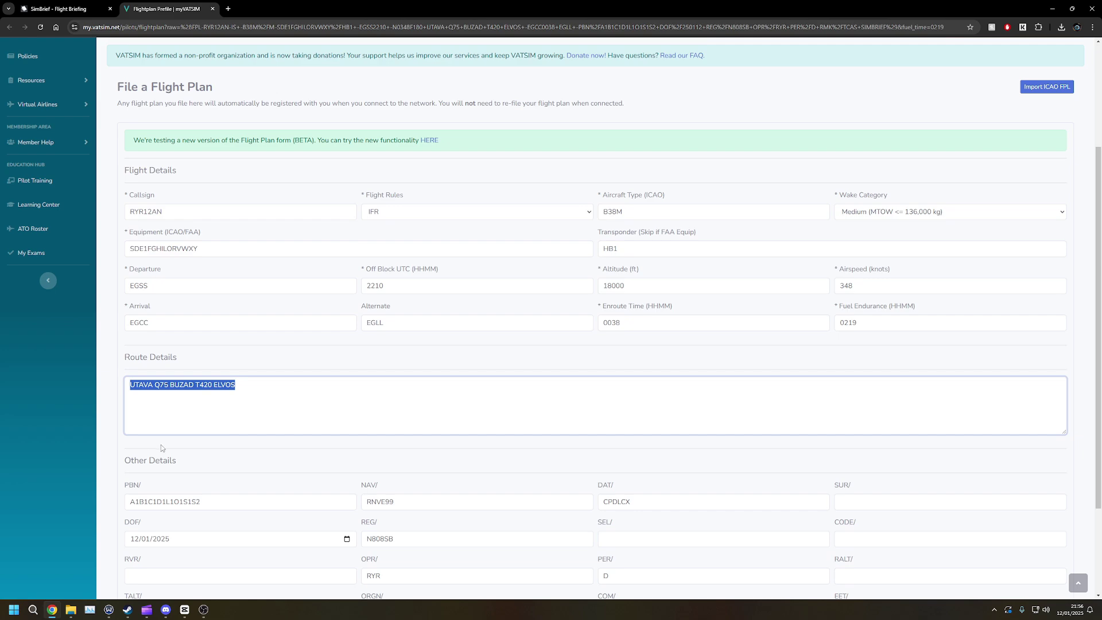
- Check the completed VATSIM form once more, from the flight details down to the File Plan (FPL) option
{"action": "key", "text": "alt+Tab"}
{"action": "scroll", "coordinate": [219, 283], "scroll_direction": "down", "scroll_amount": 2}
{"action": "scroll", "coordinate": [220, 283], "scroll_direction": "up", "scroll_amount": 3}
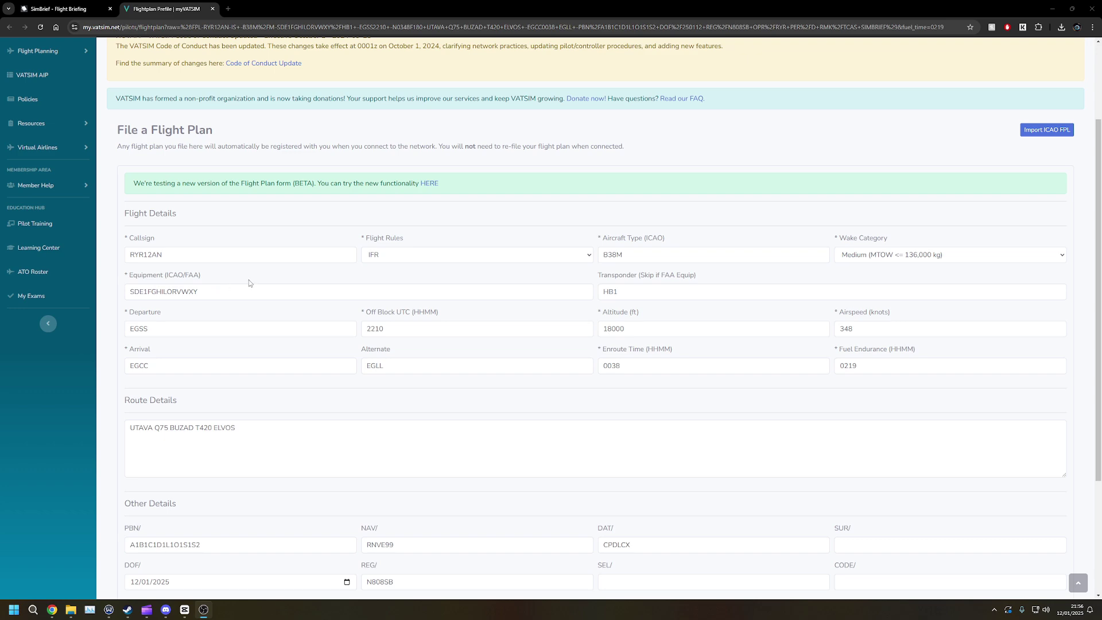
{"action": "scroll", "coordinate": [241, 283], "scroll_direction": "down", "scroll_amount": 3}
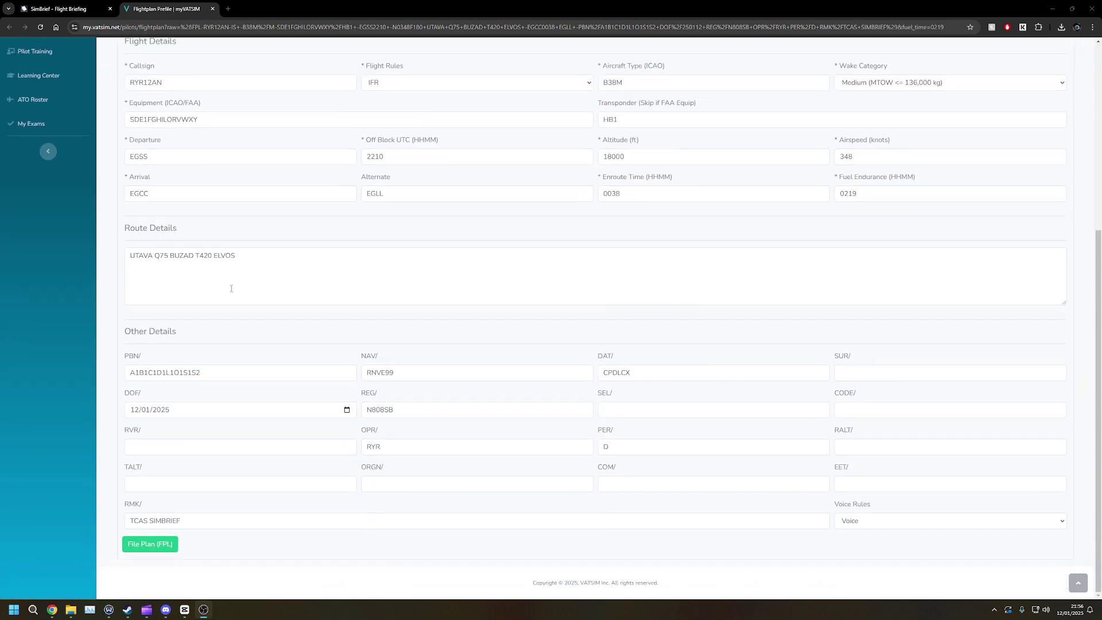
{"action": "left_click", "coordinate": [156, 544]}
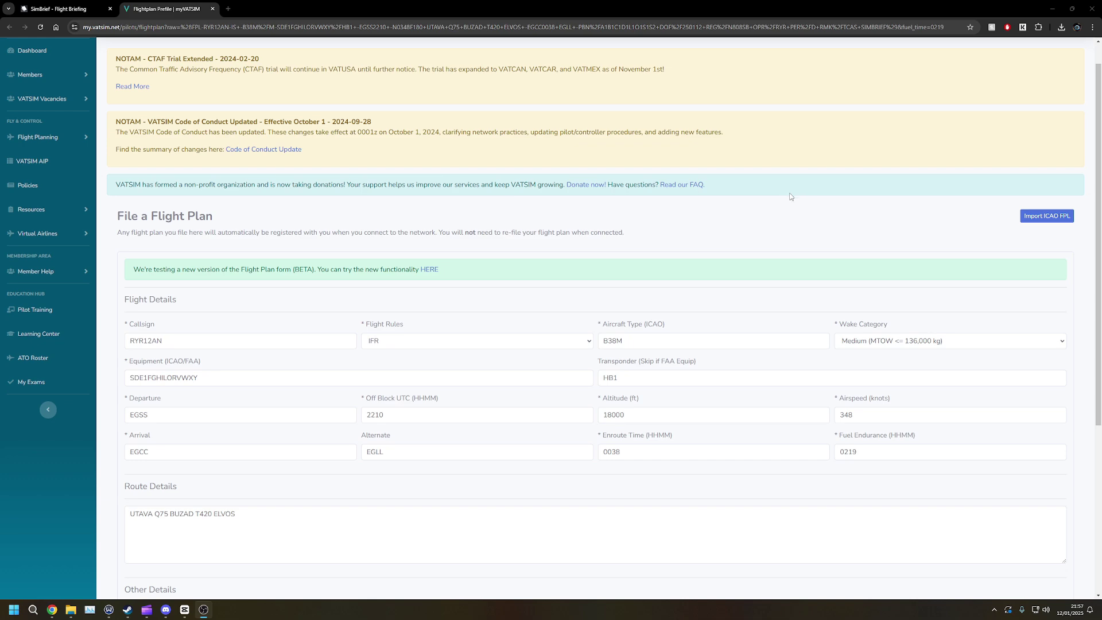
- Return to the SimBrief flight briefing and look over its flight summary, load sheet, route and prefile sections
{"action": "left_click", "coordinate": [64, 12]}
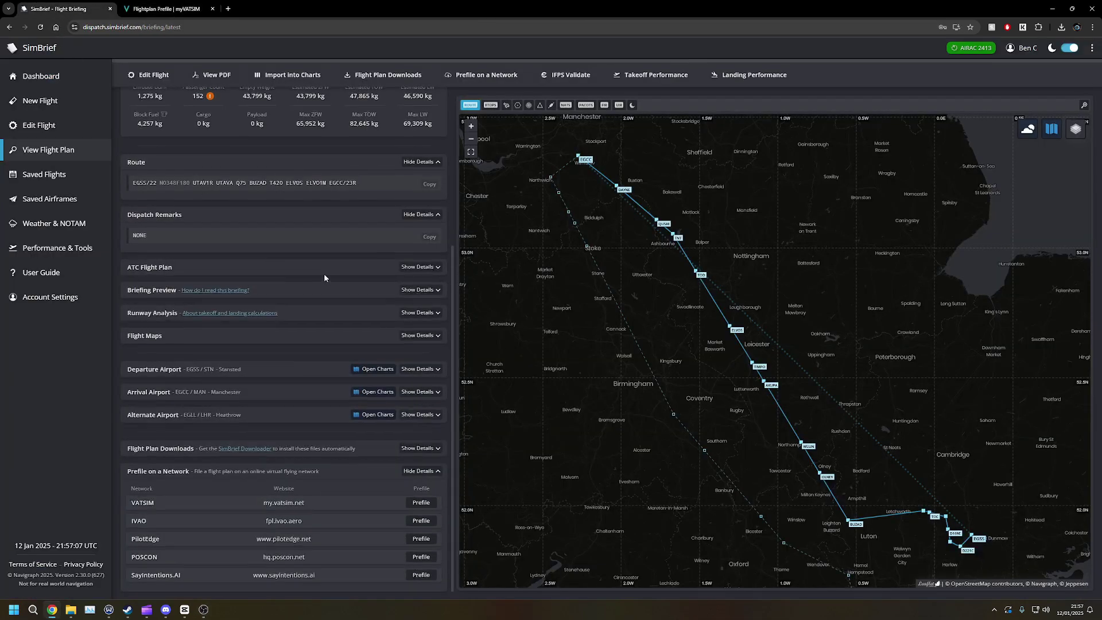
{"action": "scroll", "coordinate": [324, 273], "scroll_direction": "up", "scroll_amount": 4}
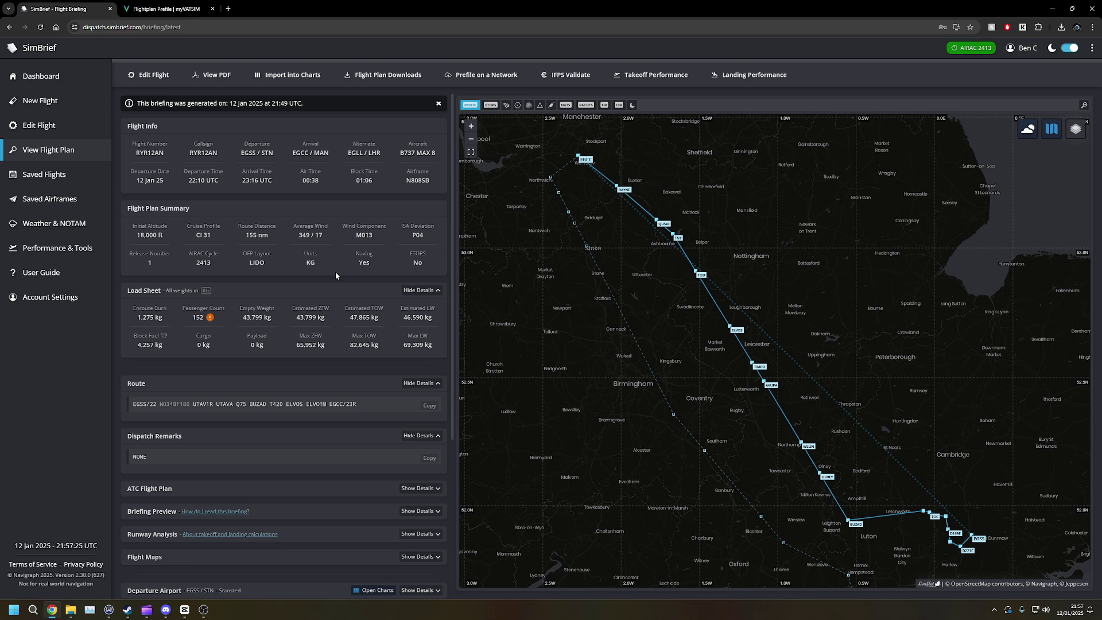
{"action": "scroll", "coordinate": [333, 273], "scroll_direction": "down", "scroll_amount": 4}
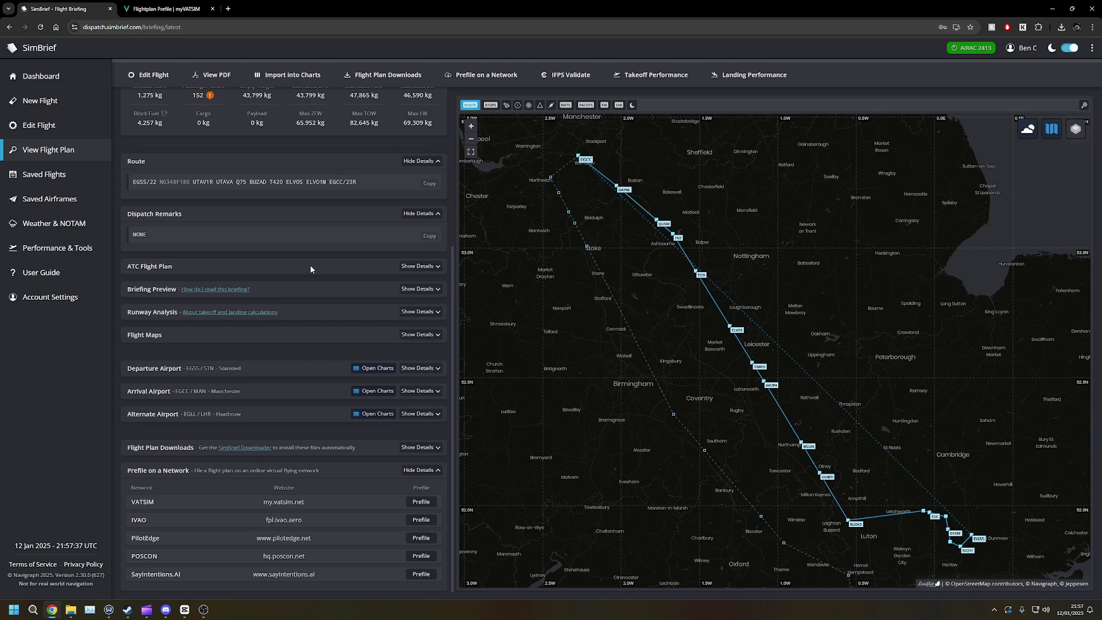
{"action": "scroll", "coordinate": [310, 267], "scroll_direction": "up", "scroll_amount": 4}
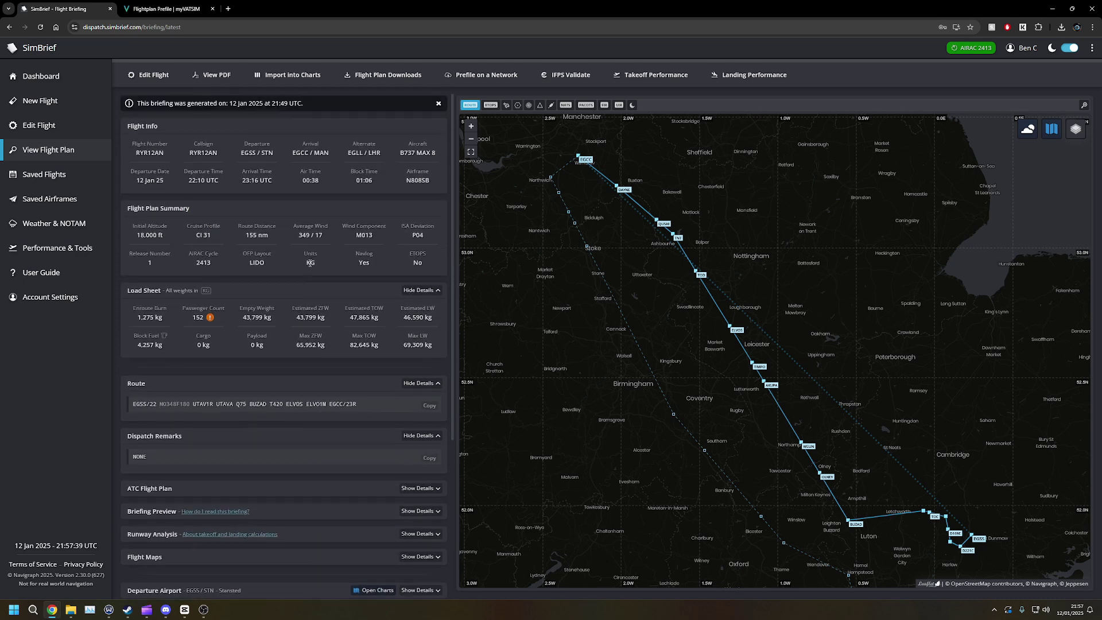